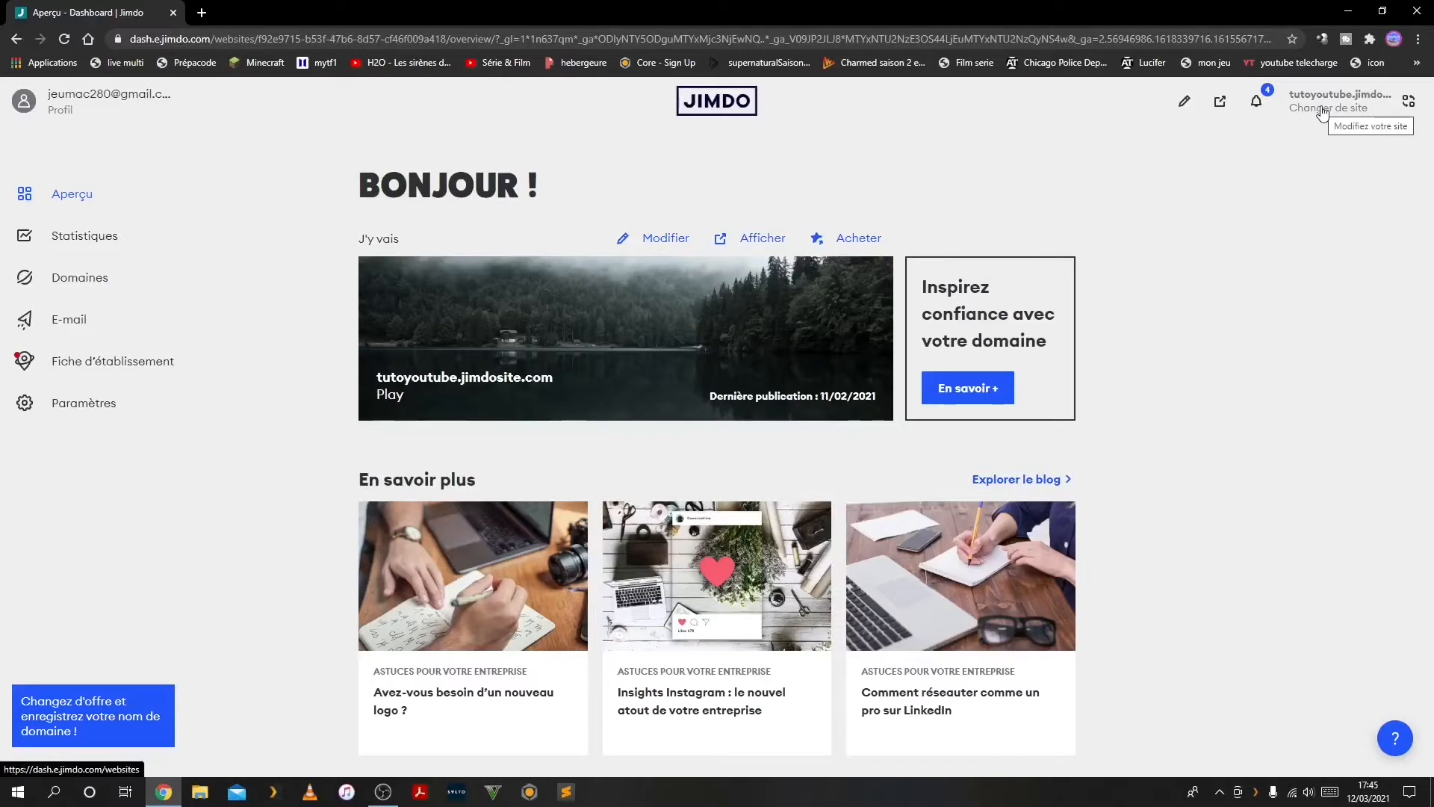
Start a new site from the account's site list and view the editor choices for the Site Internet type before returning to the site types
click(1322, 112)
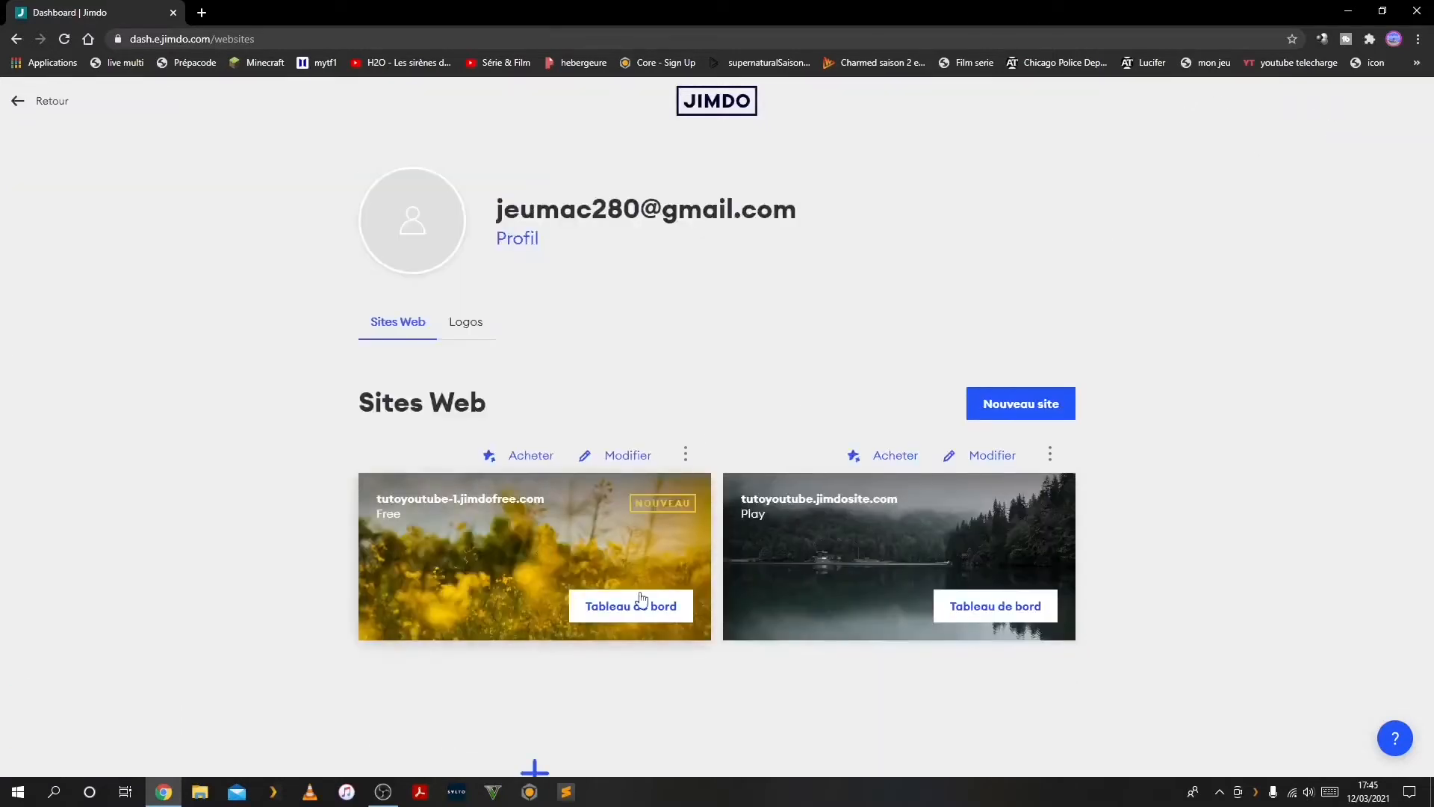
click(1009, 402)
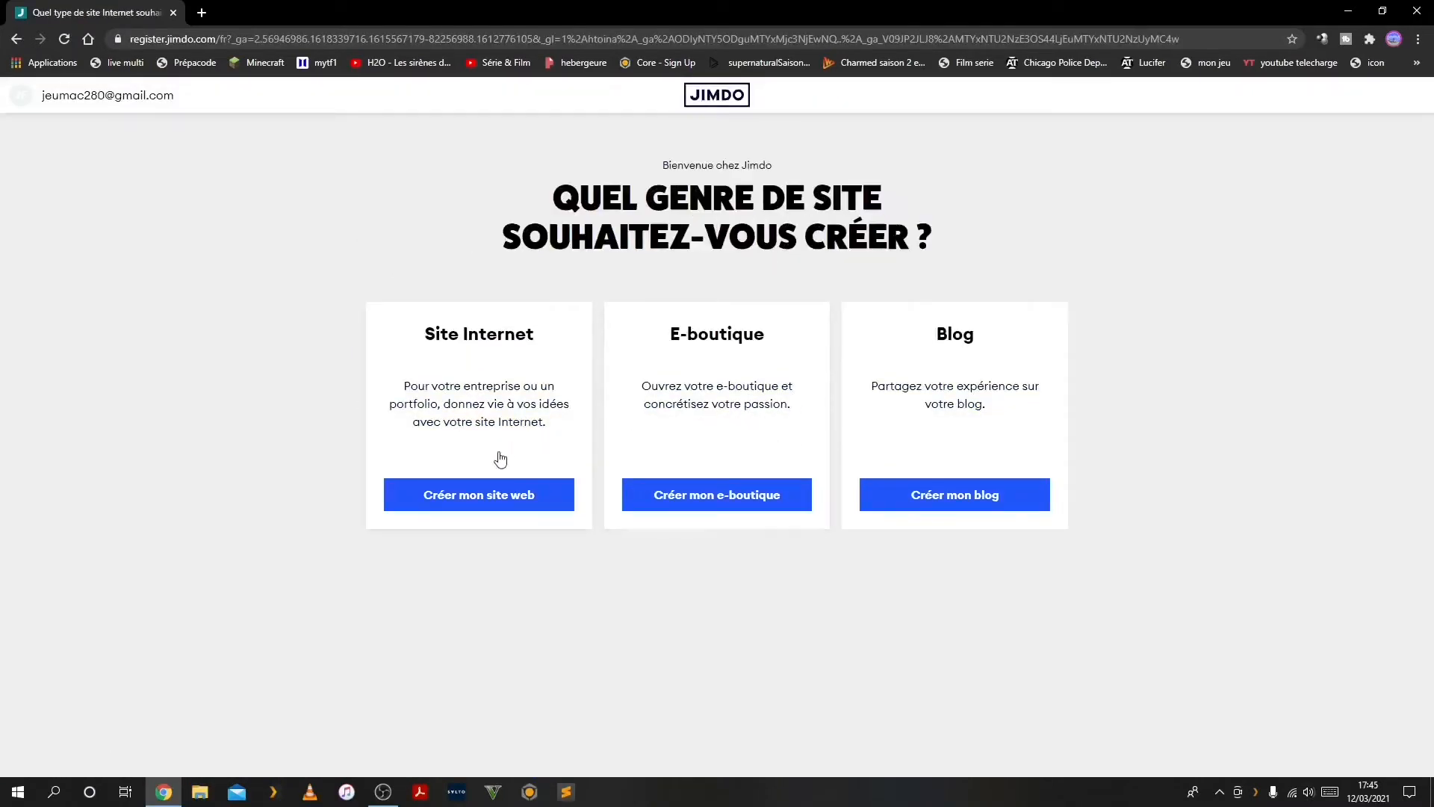
click(433, 496)
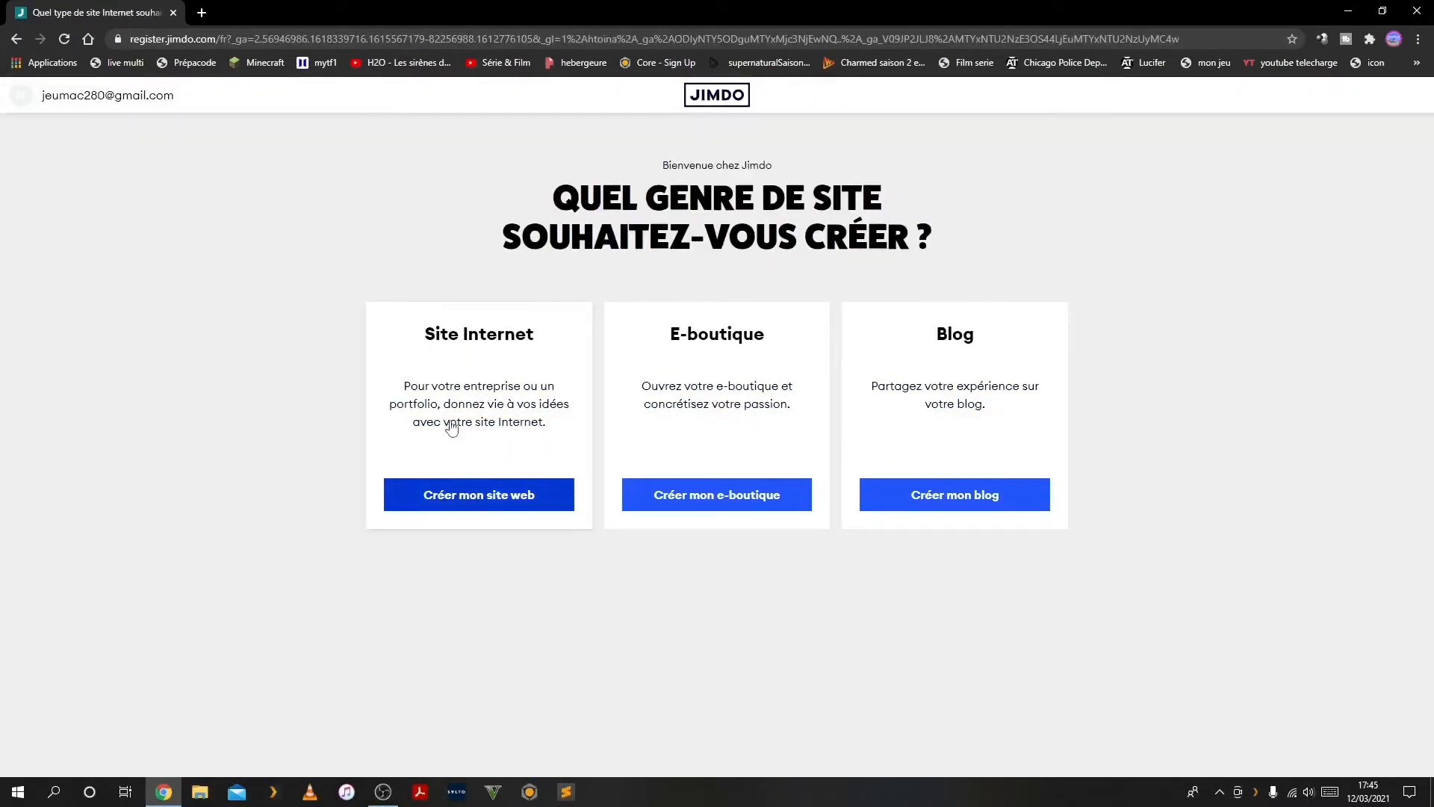
click(441, 496)
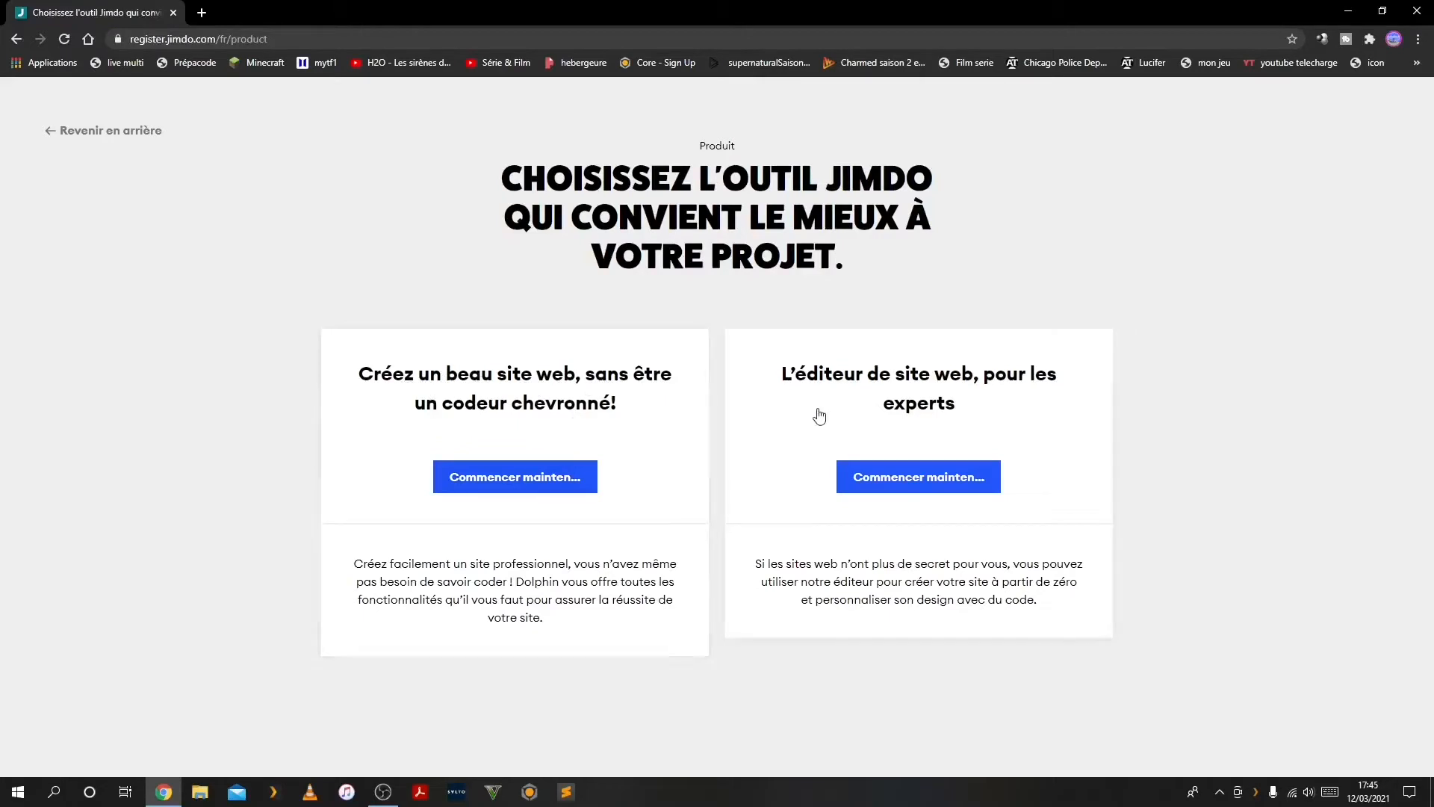
click(81, 133)
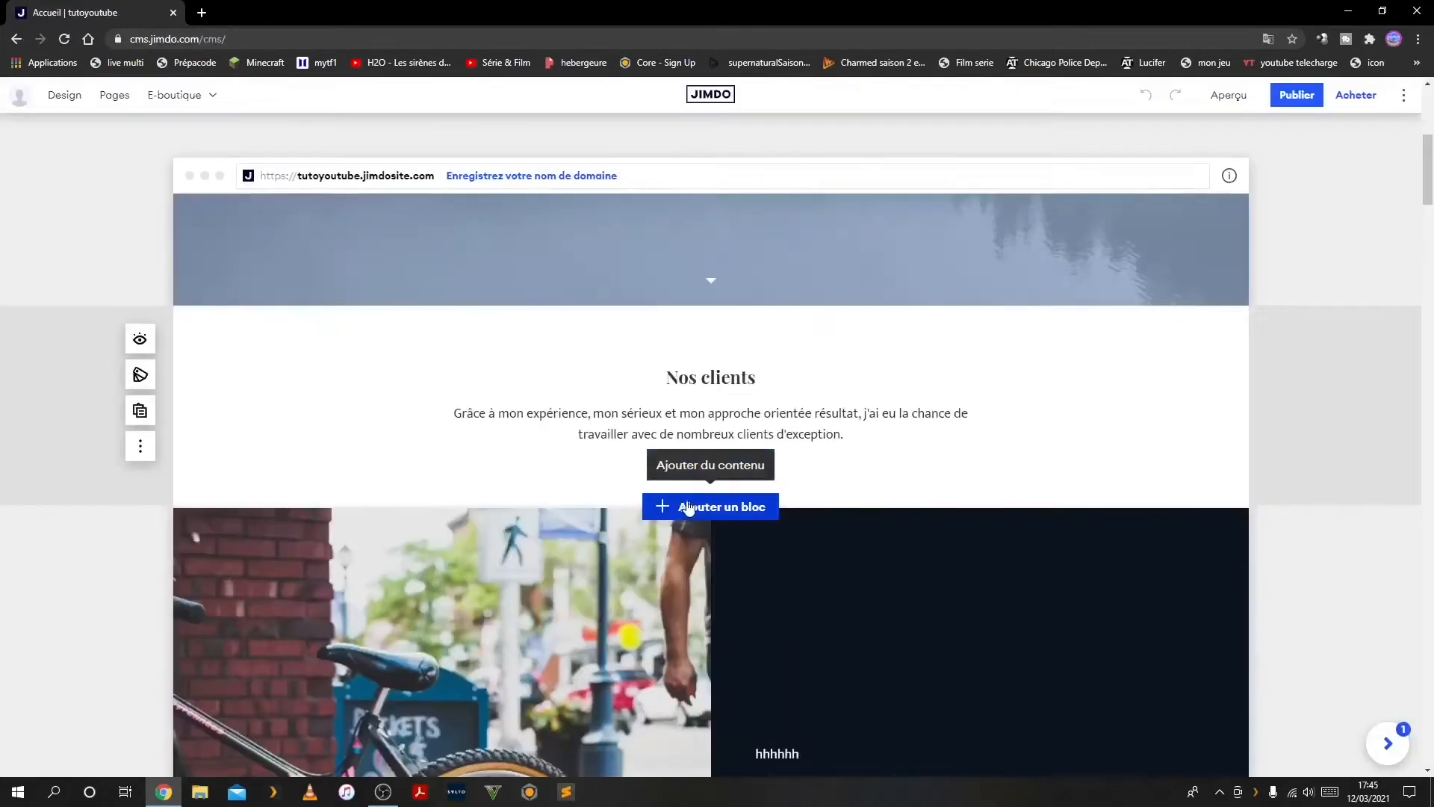
click(688, 507)
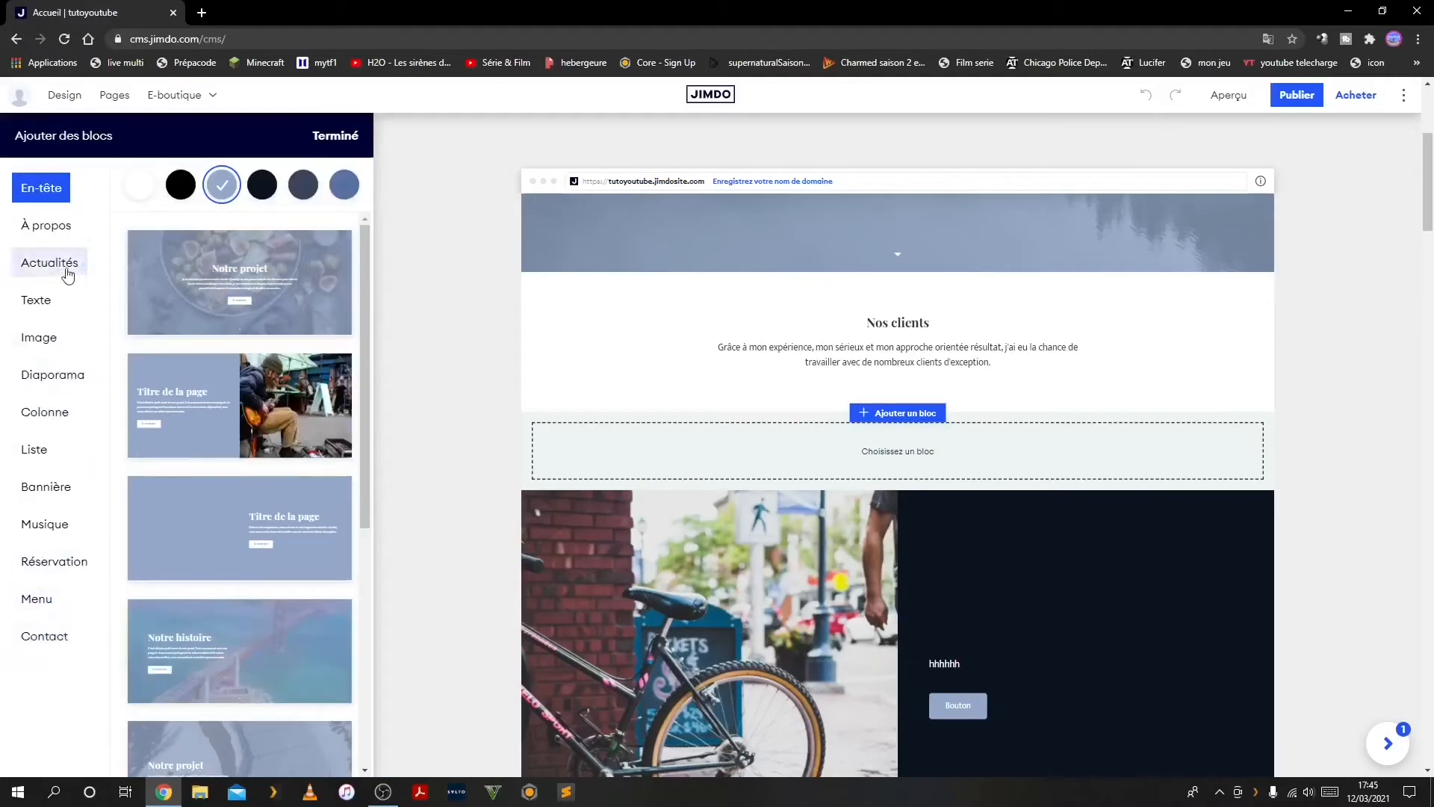
Browse the Texte and Liste block designs available for the page
click(40, 315)
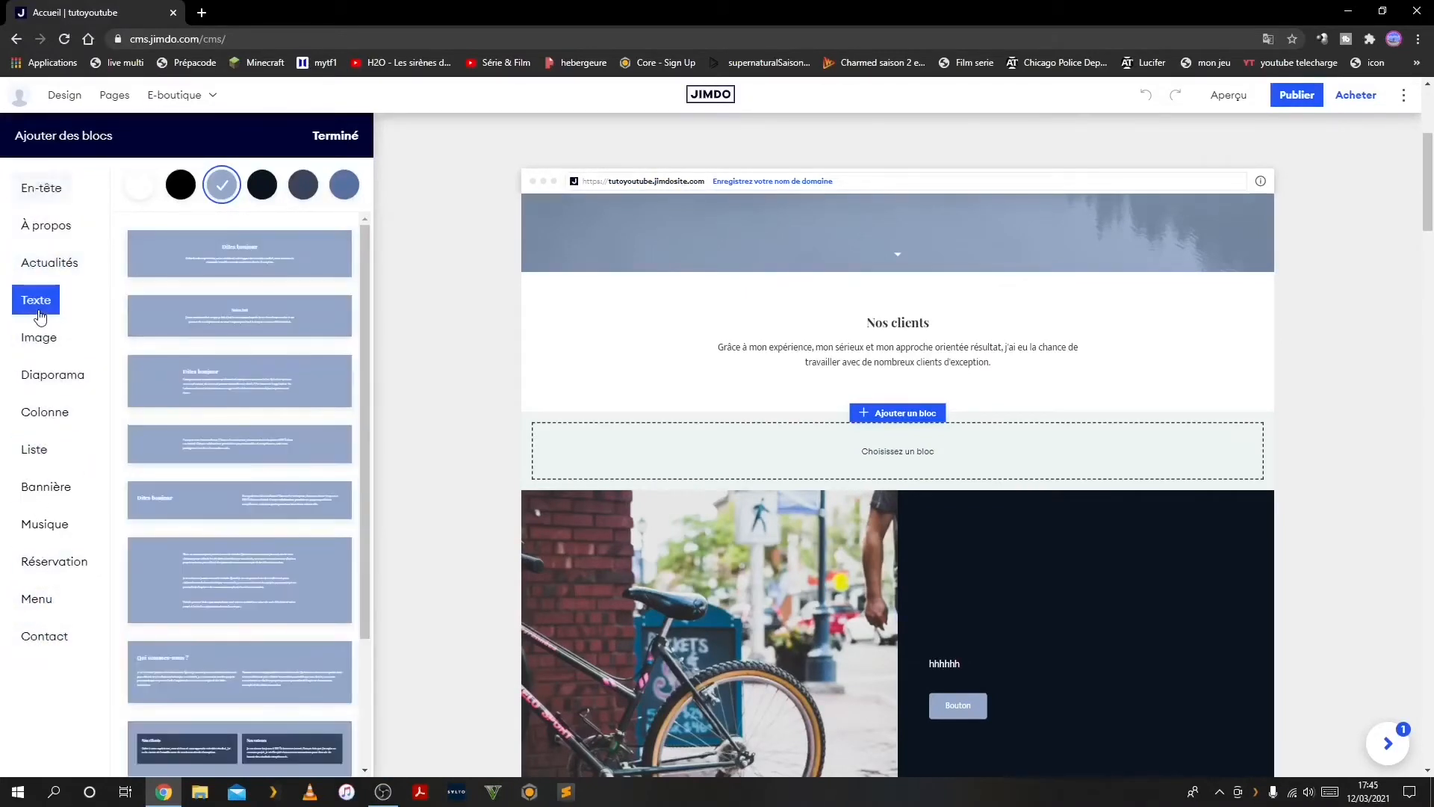
click(41, 449)
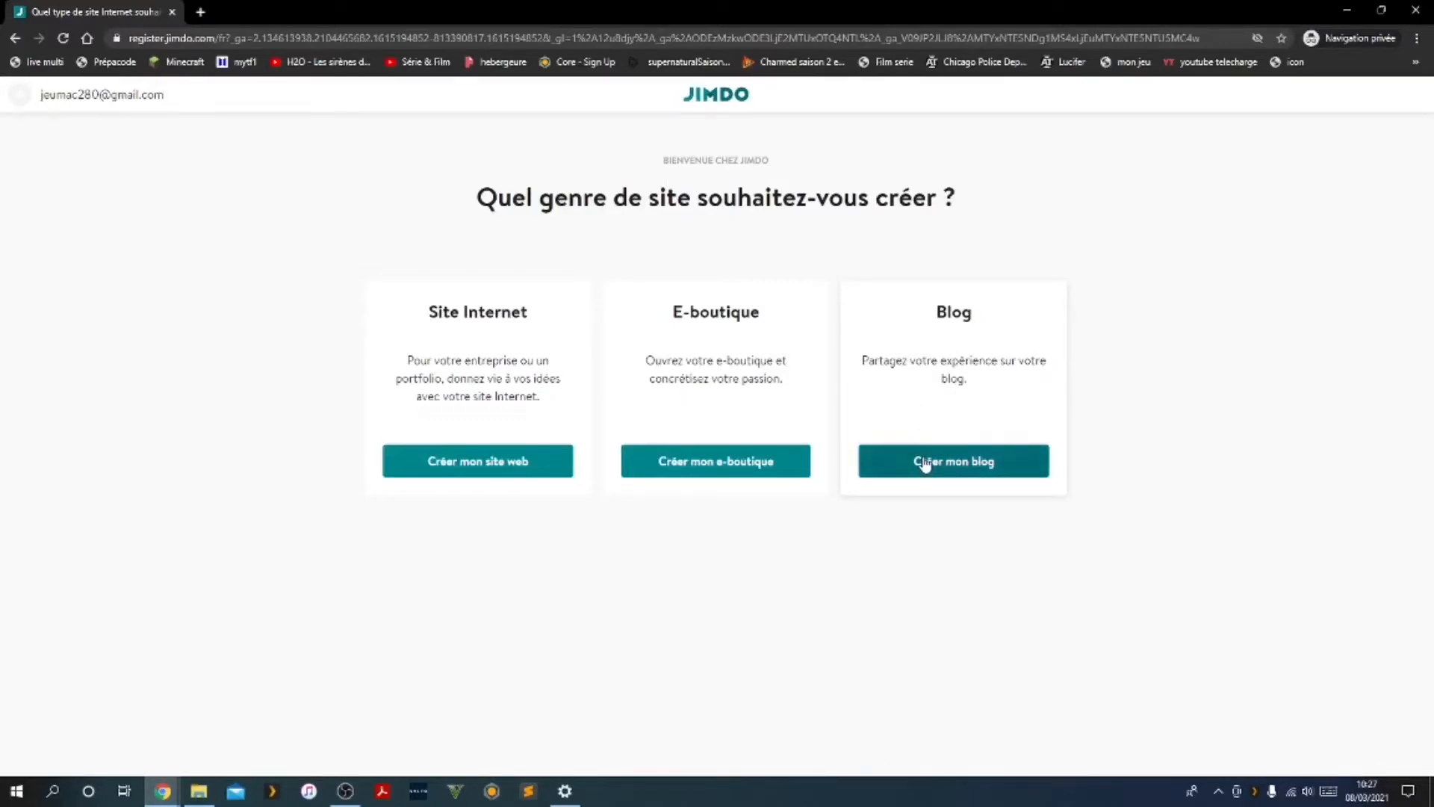
Choose Blog as the kind of site to create and skip the industry selection
click(925, 464)
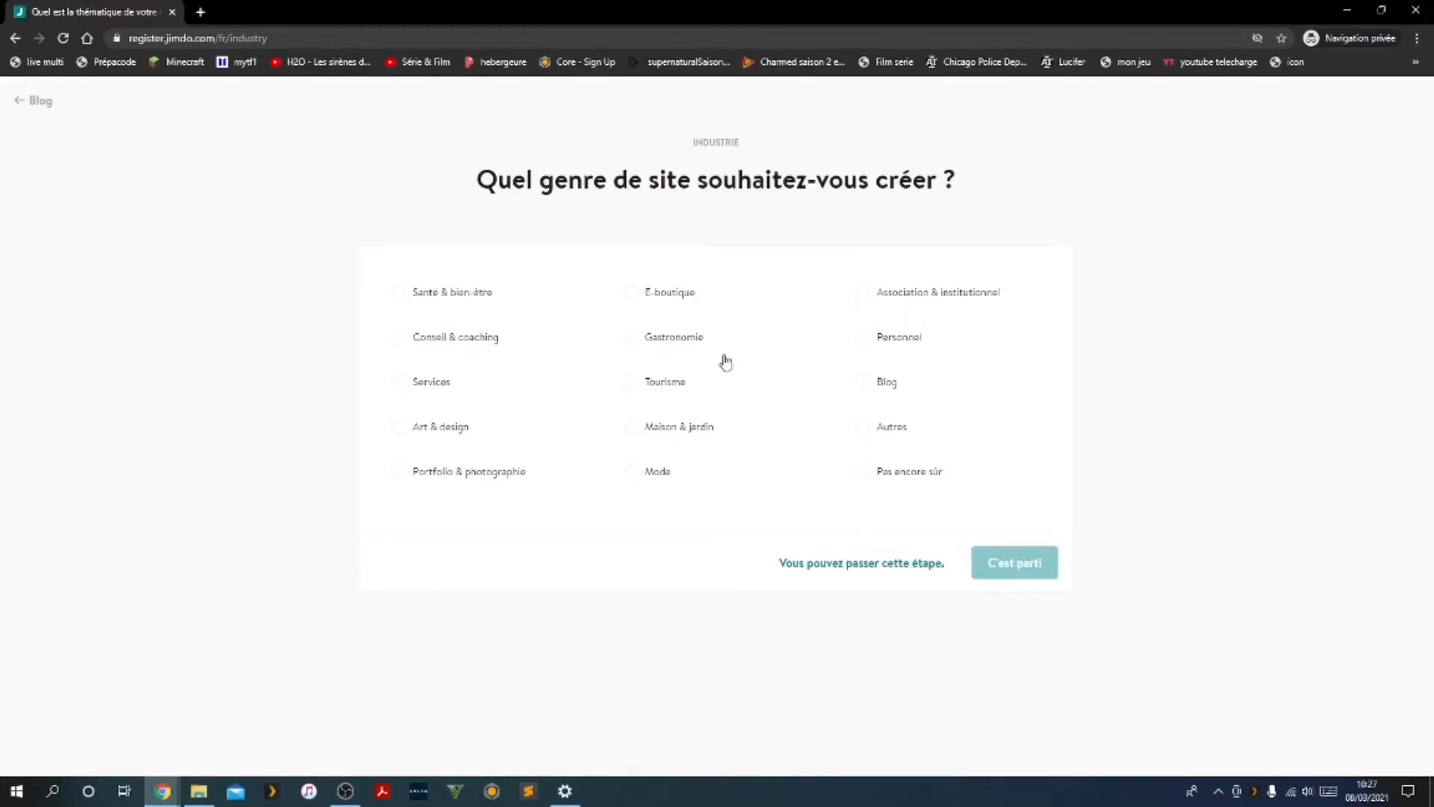
click(844, 569)
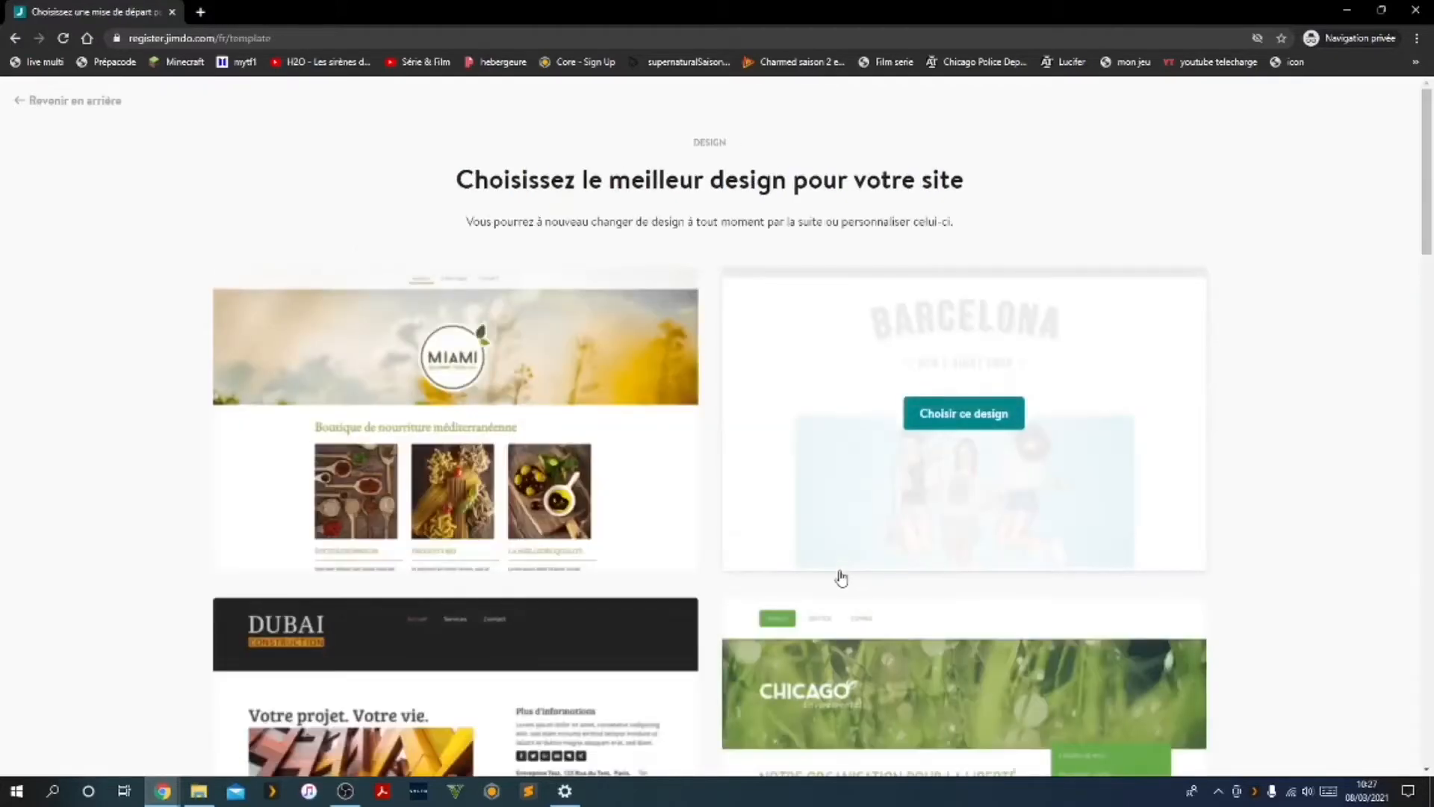
Browse the available templates and choose the Miami design for the site
scroll(640, 477, down, 1)
scroll(582, 479, down, 2)
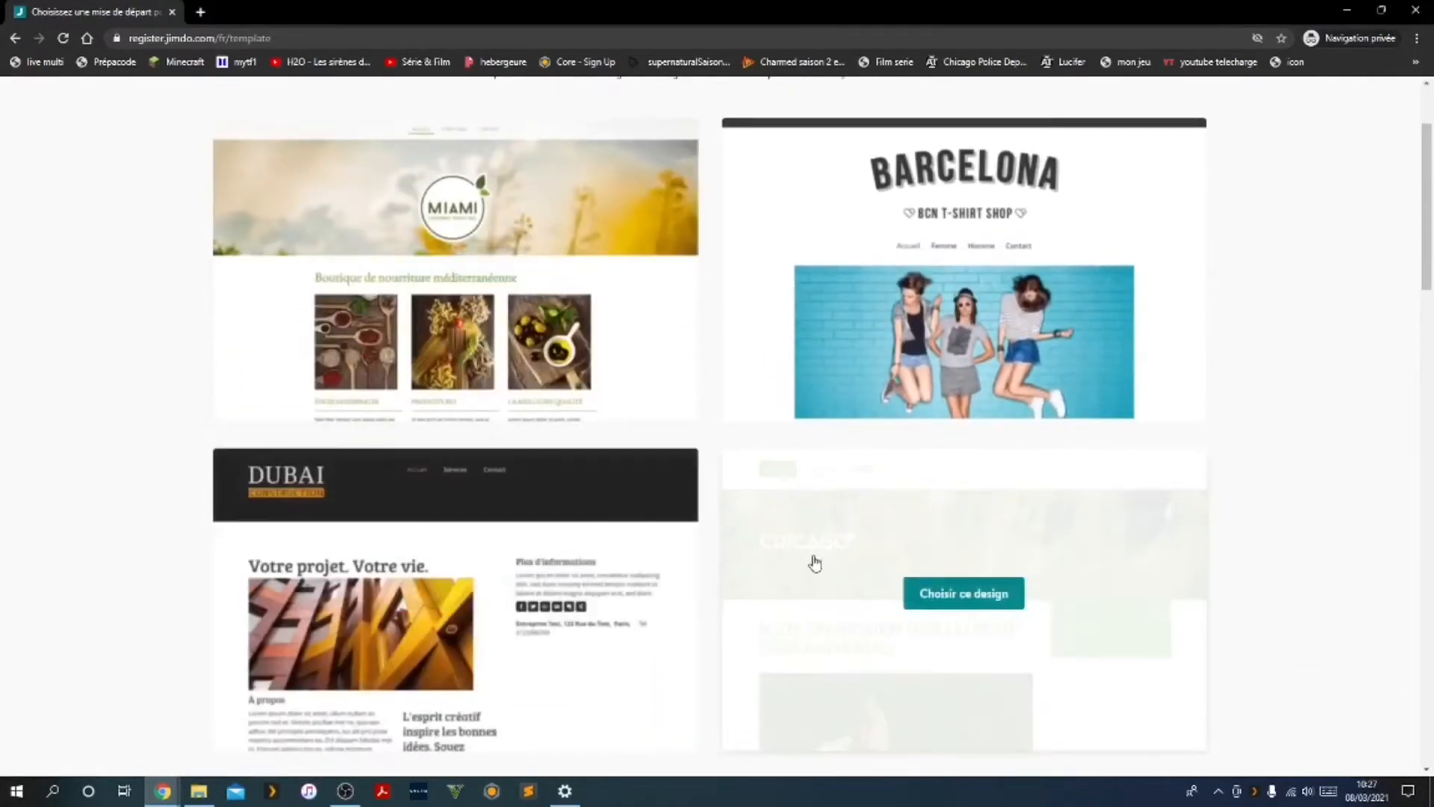
scroll(827, 365, down, 10)
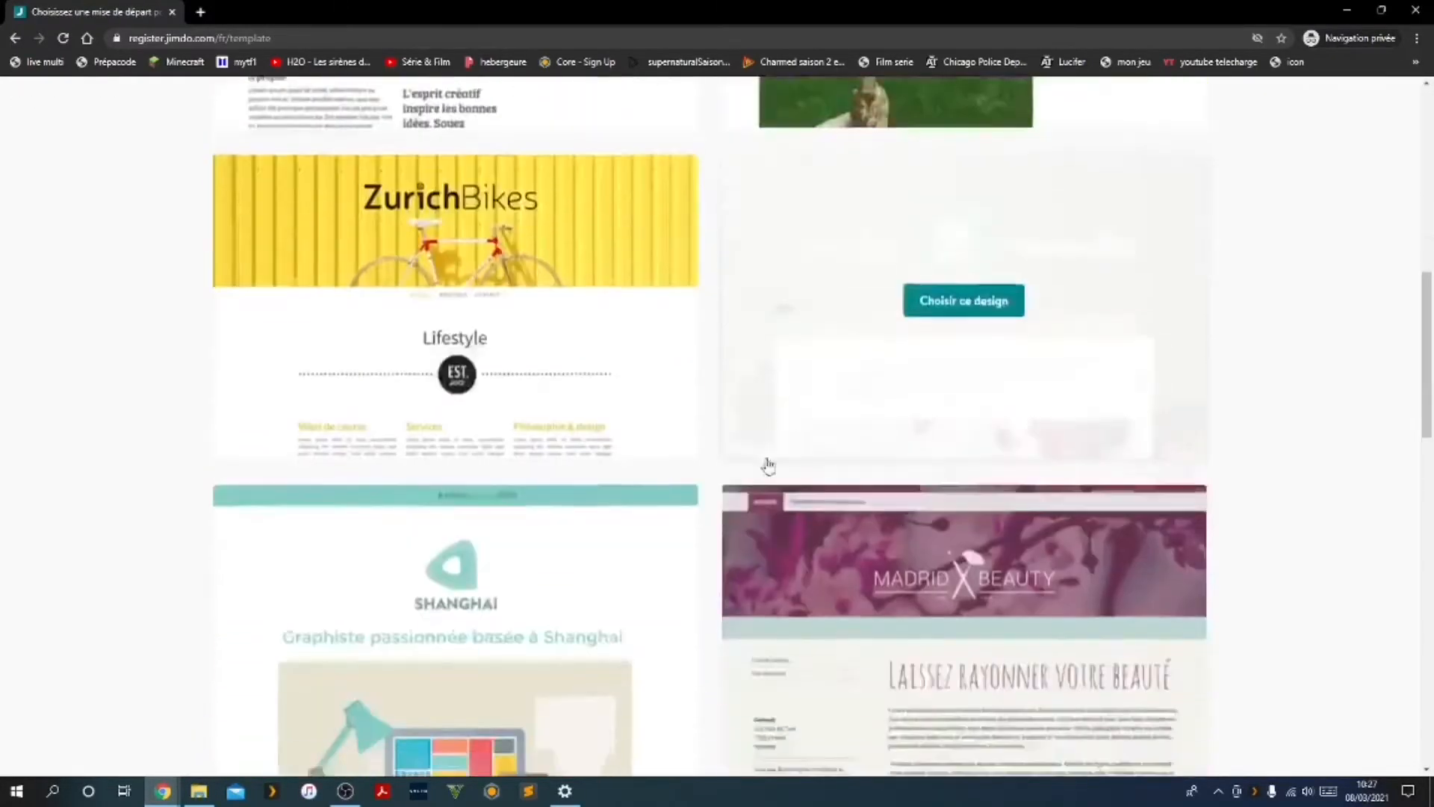
scroll(747, 448, down, 5)
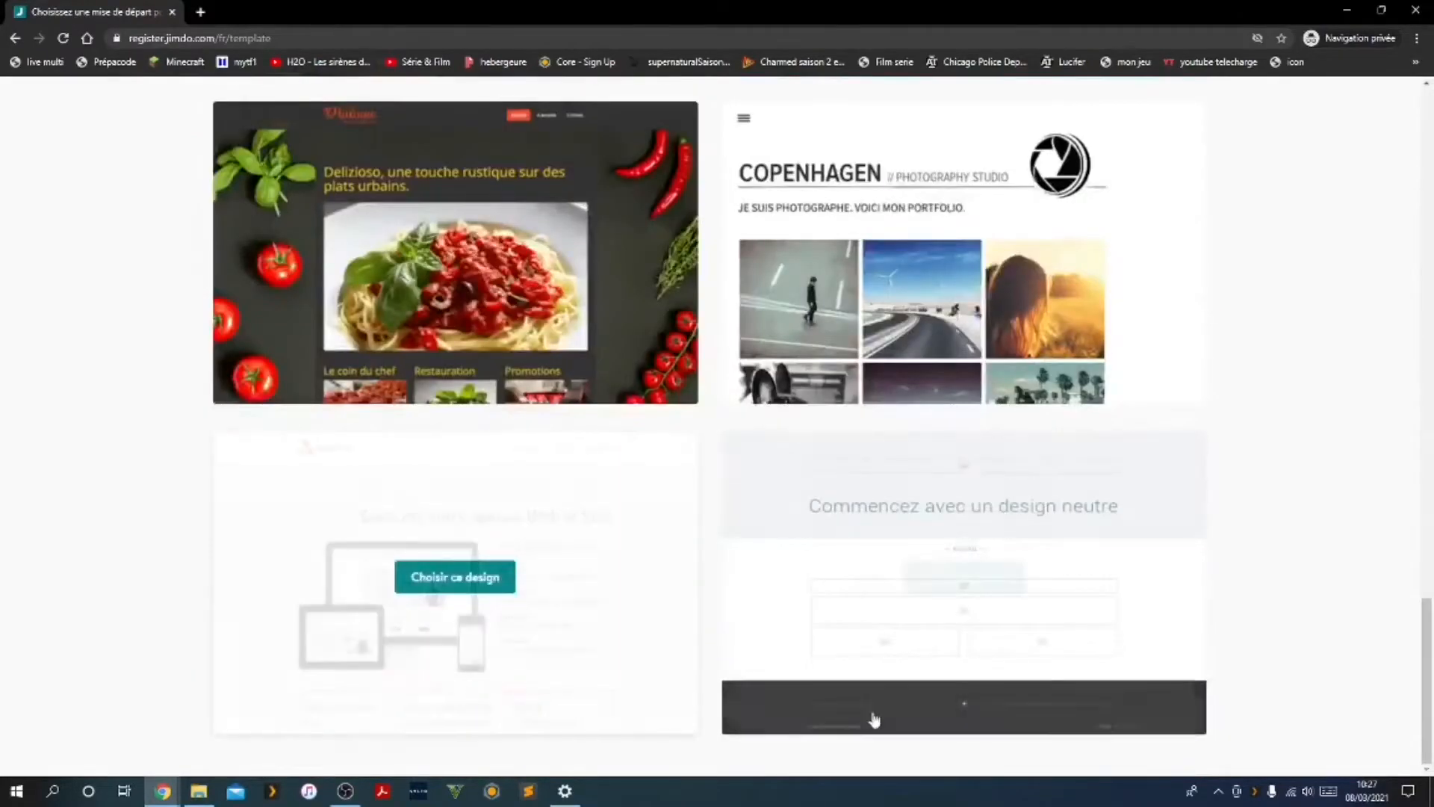
scroll(518, 550, up, 15)
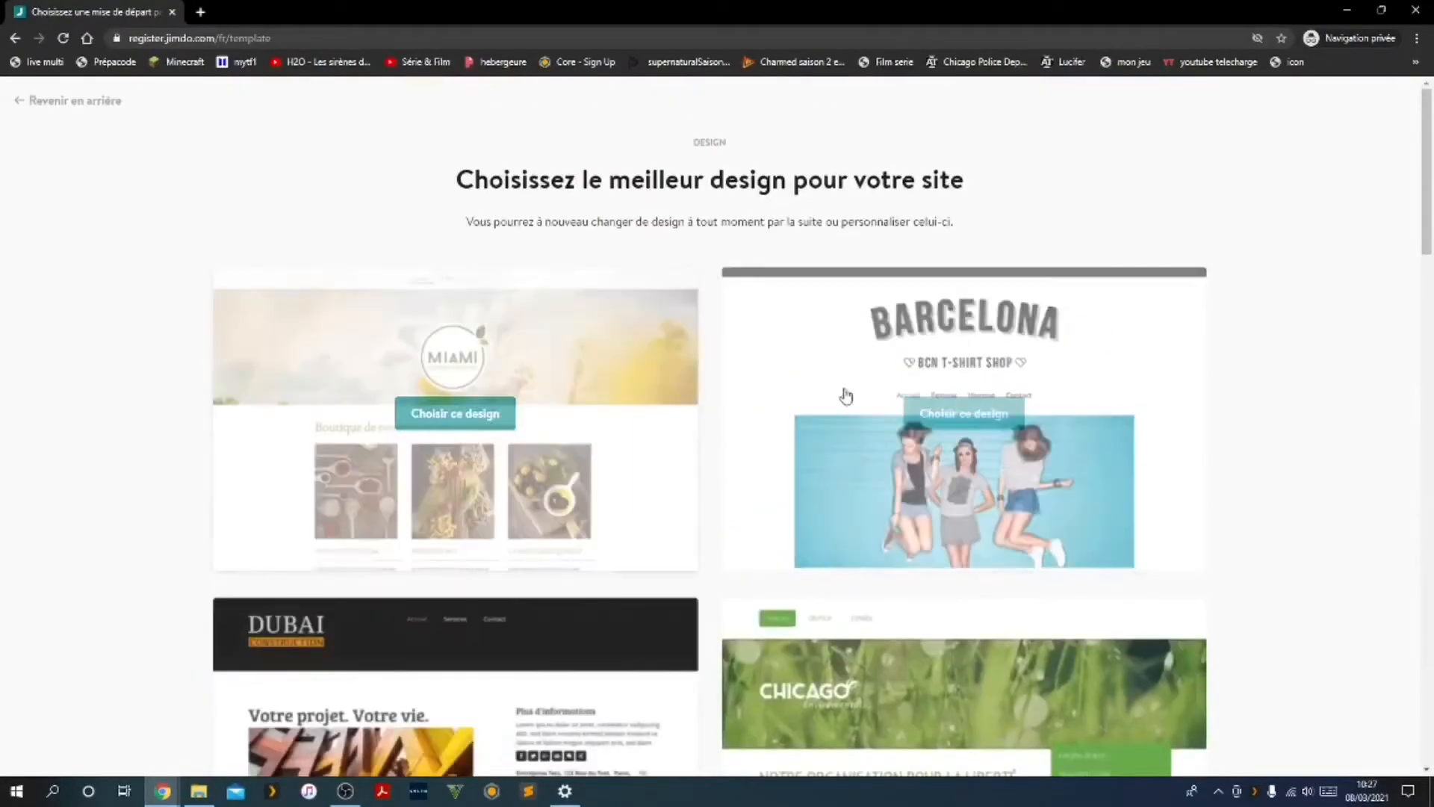
click(417, 409)
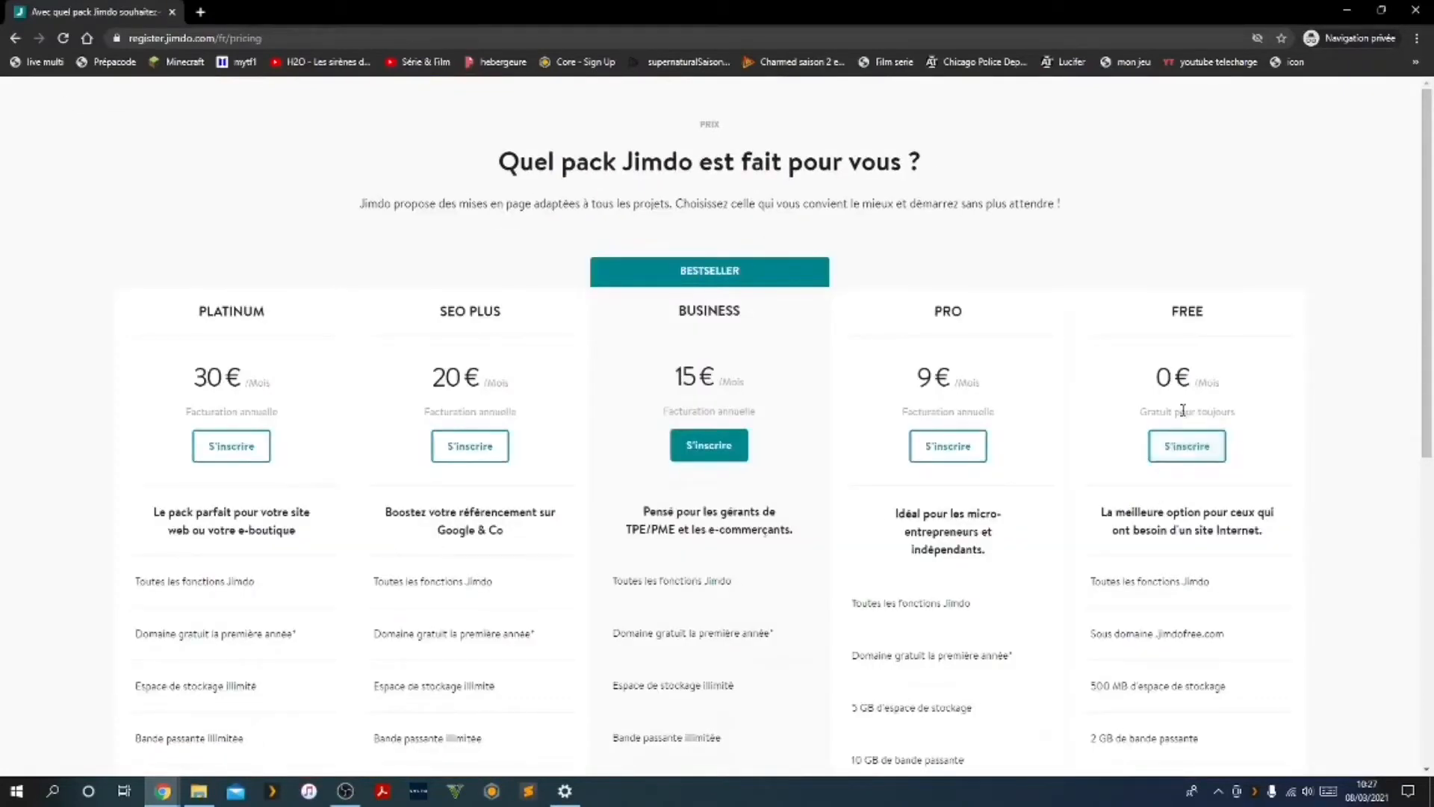
Select the Free plan, check the free subdomain tutoyoutube-1.jimdofree.com and start the site with it
click(1193, 446)
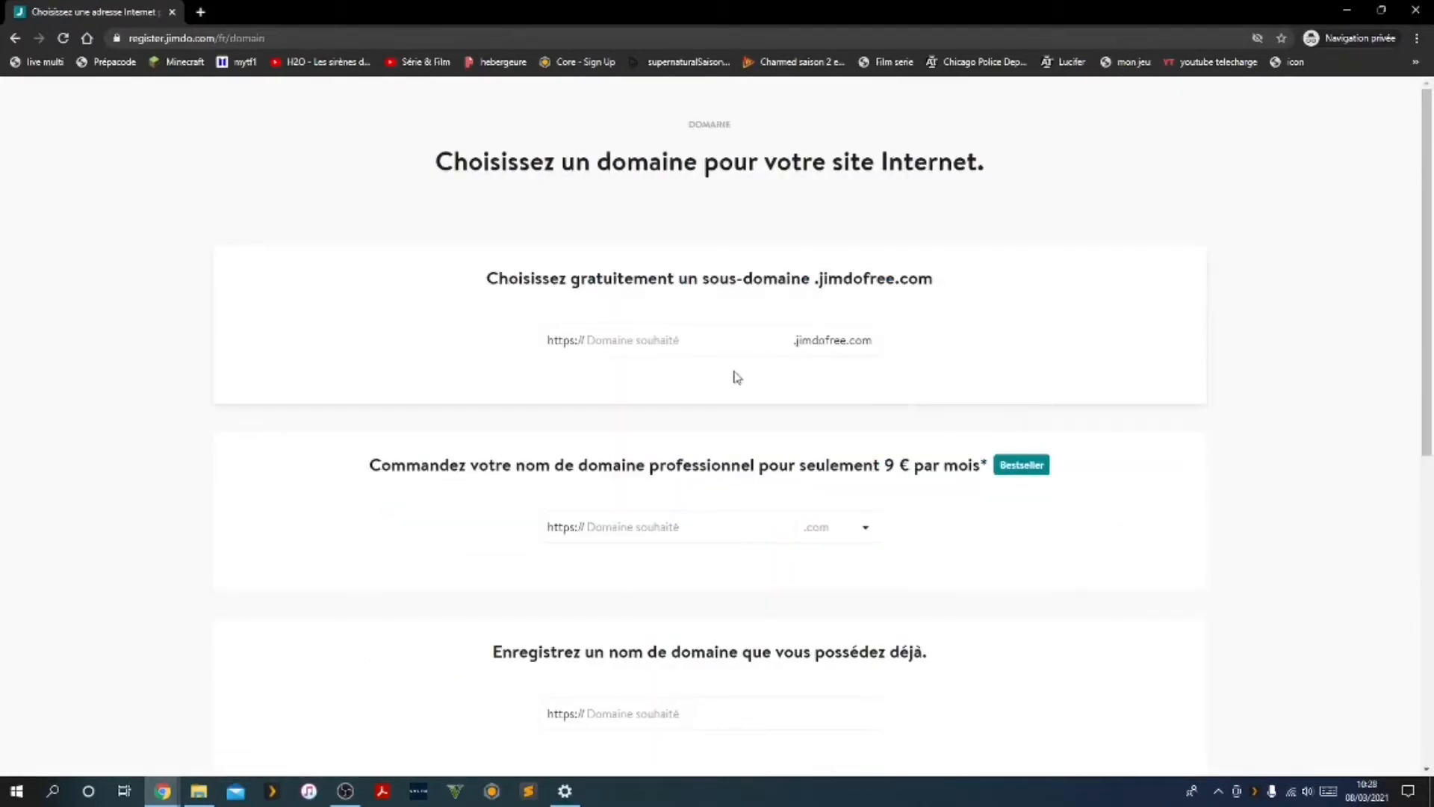
click(620, 335)
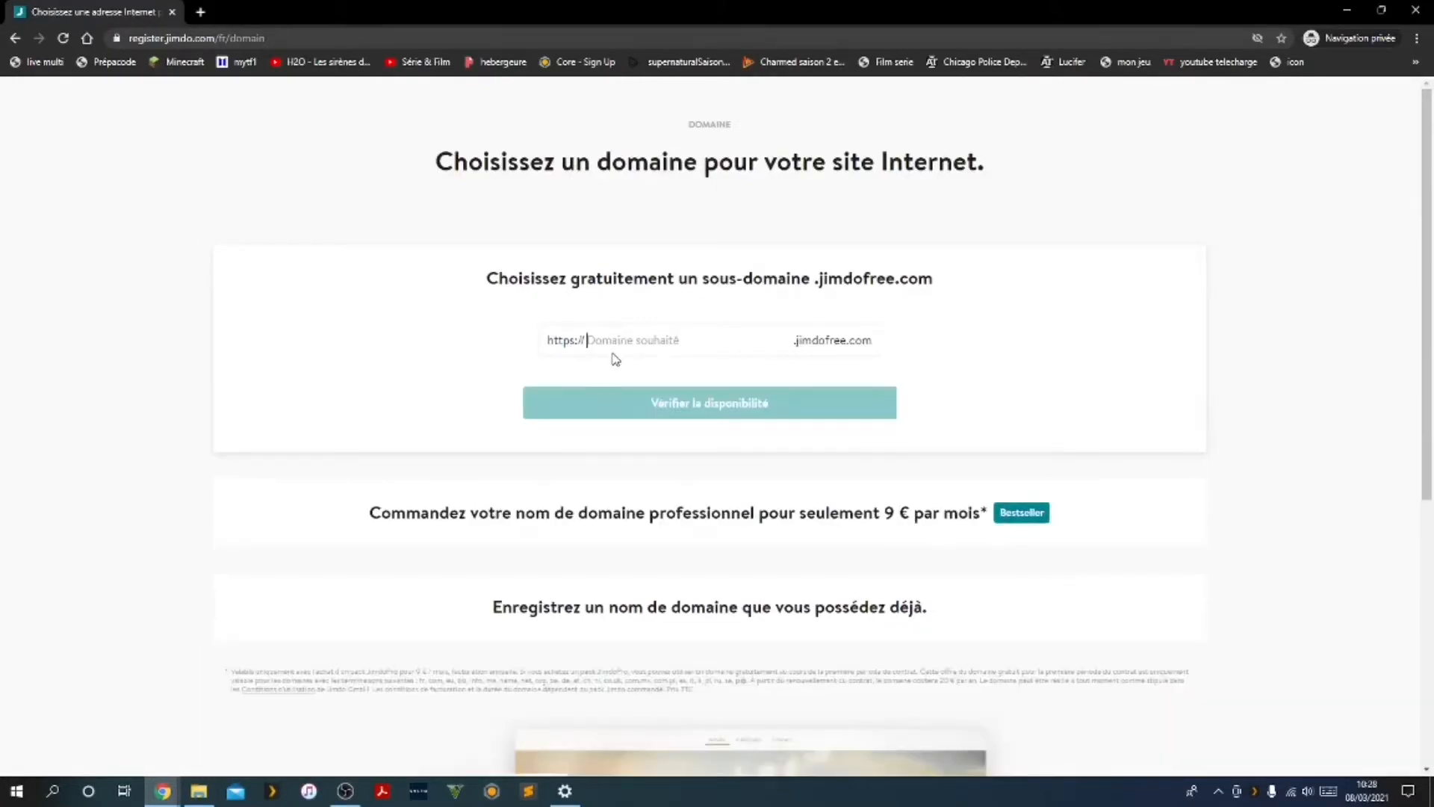
text(tutoyou)
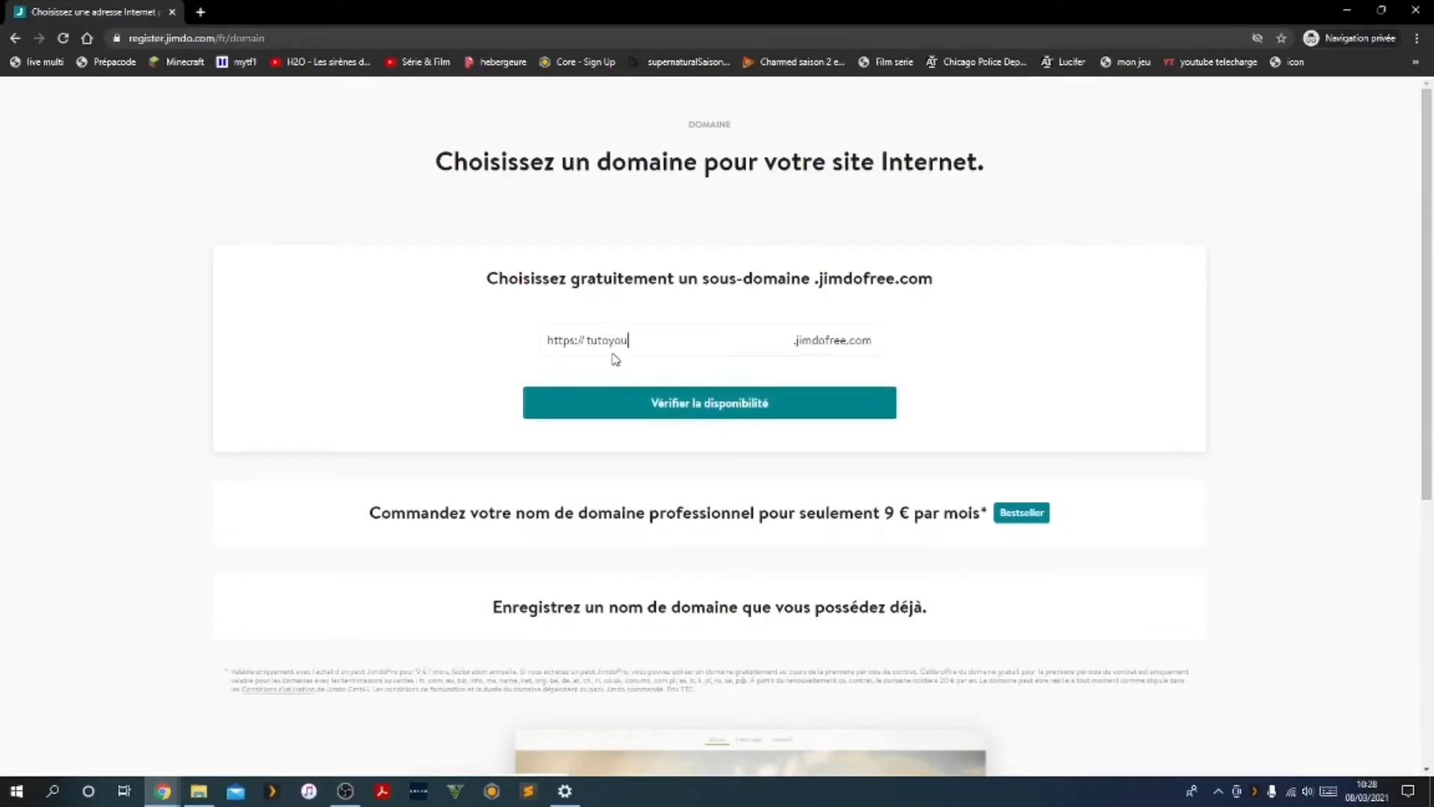
text(tube.l)
click(677, 407)
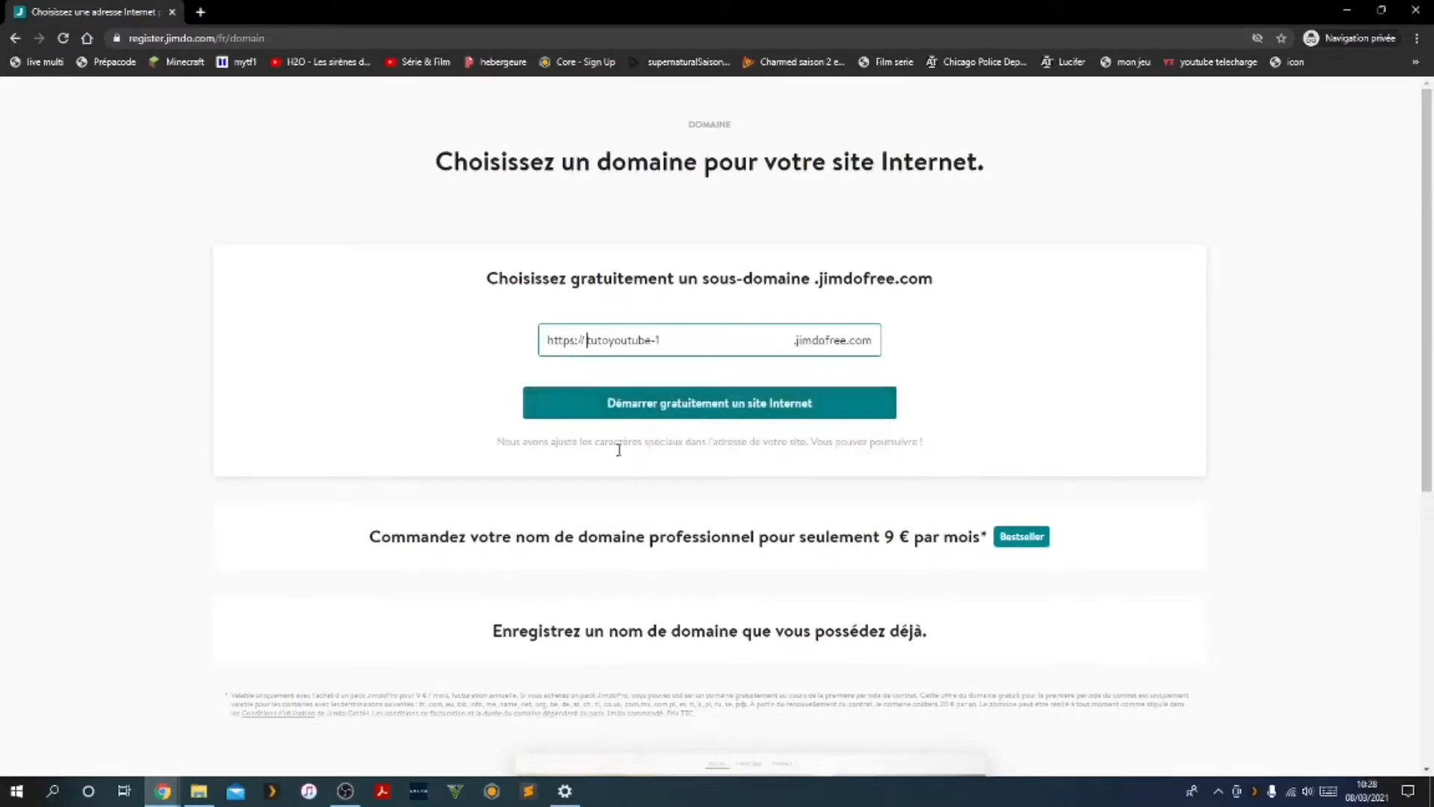
click(639, 410)
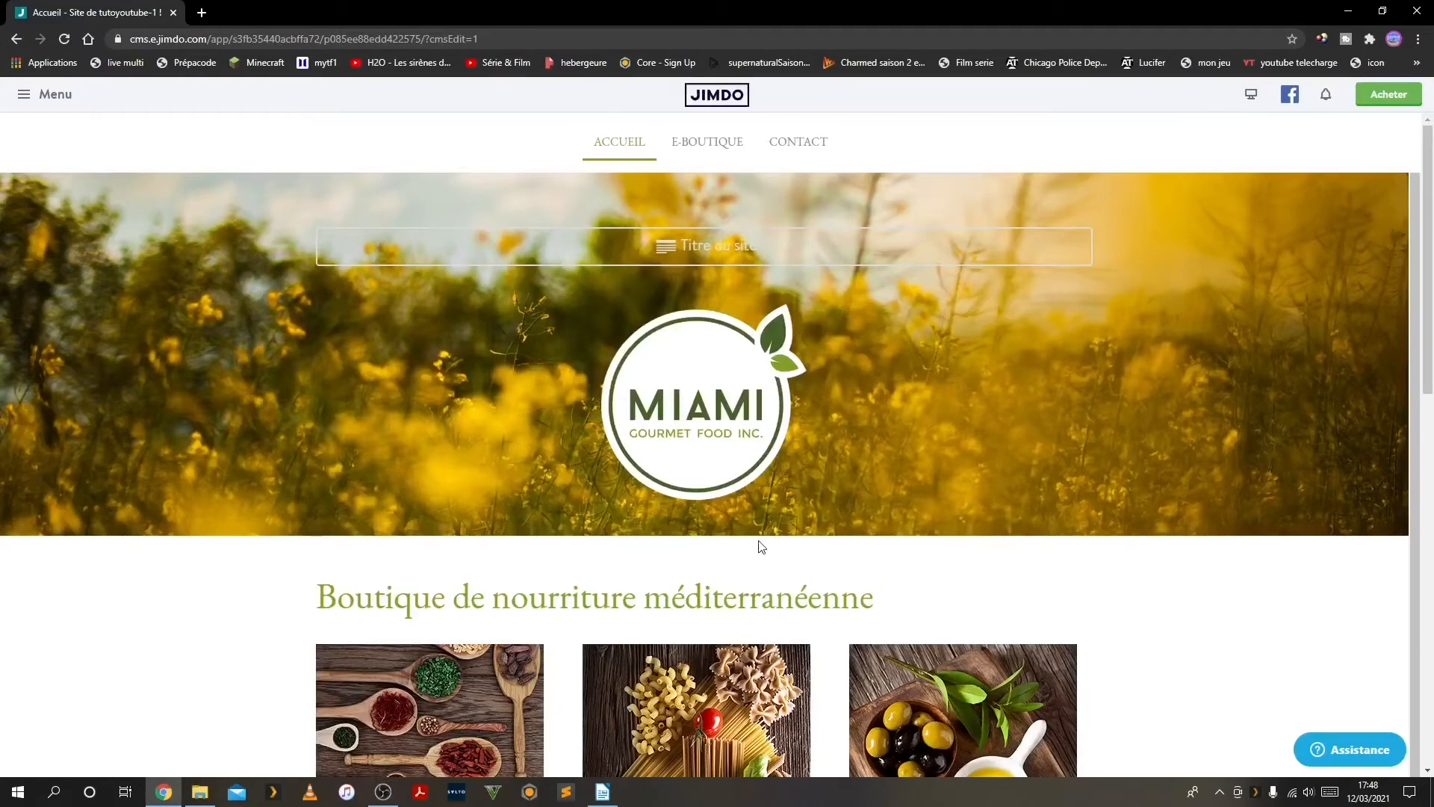
Look through the new site's home page from the header banner to the footer
scroll(758, 546, down, 4)
scroll(756, 539, down, 2)
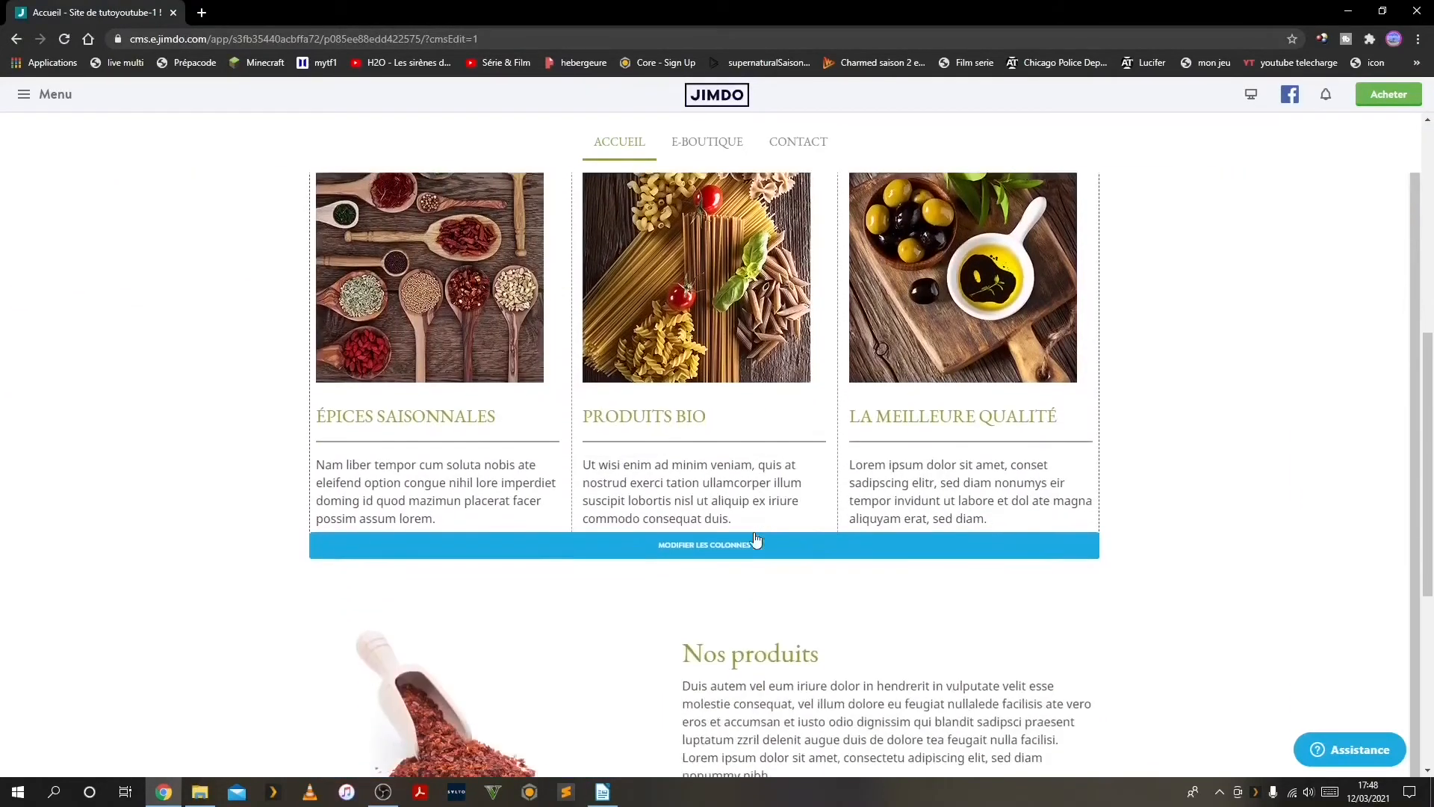
scroll(755, 535, down, 5)
scroll(684, 445, up, 1)
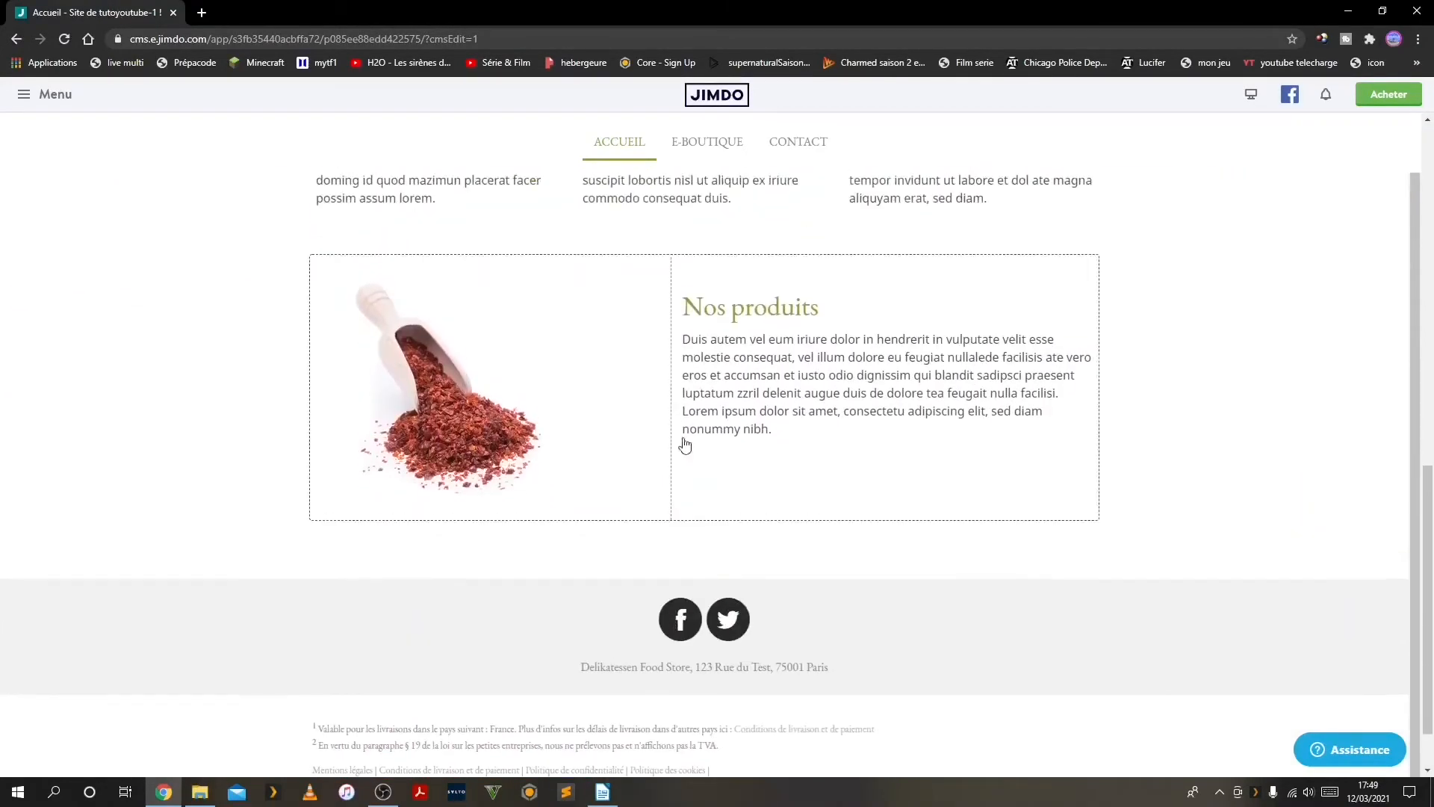
scroll(684, 445, up, 10)
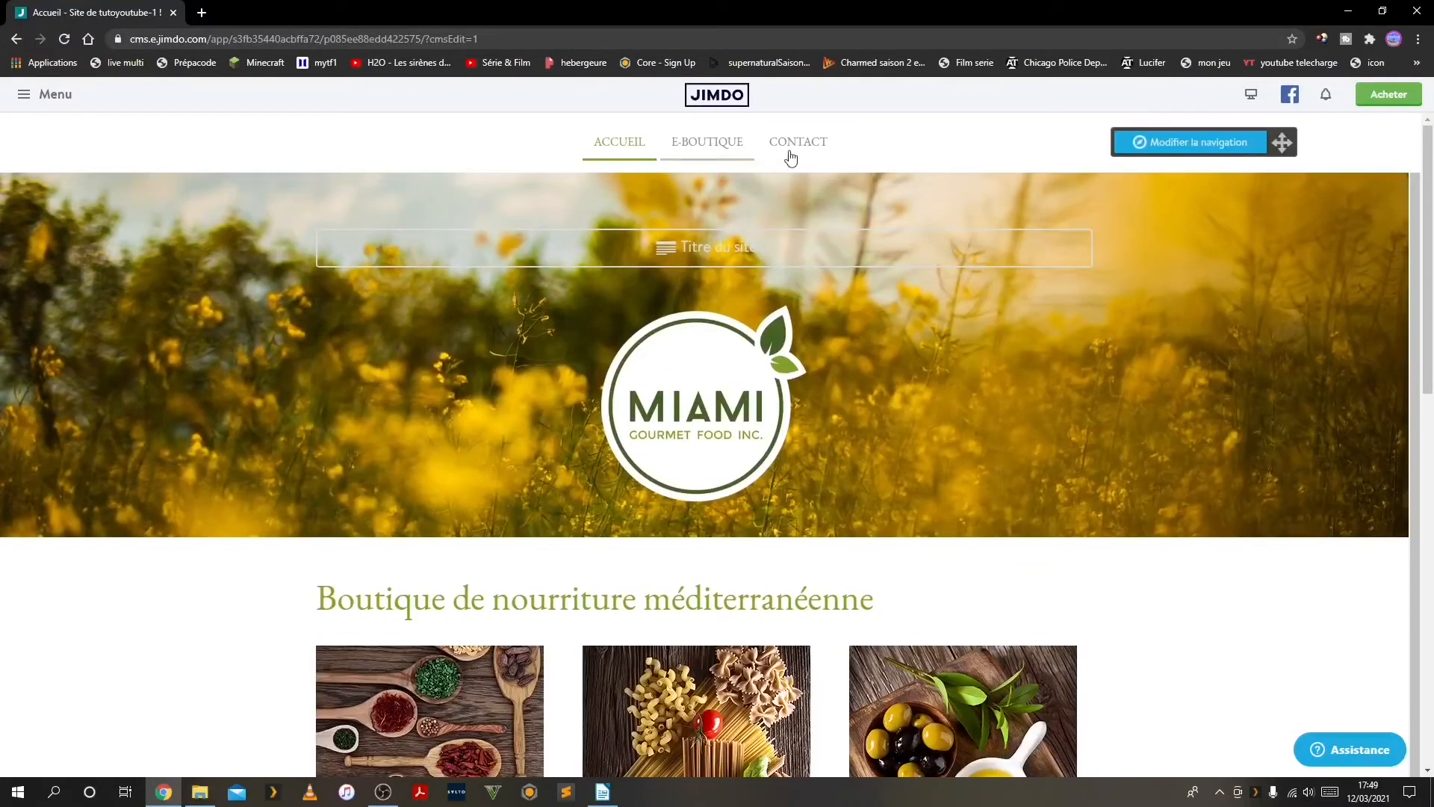
View the site's Design options, then close the settings
click(25, 93)
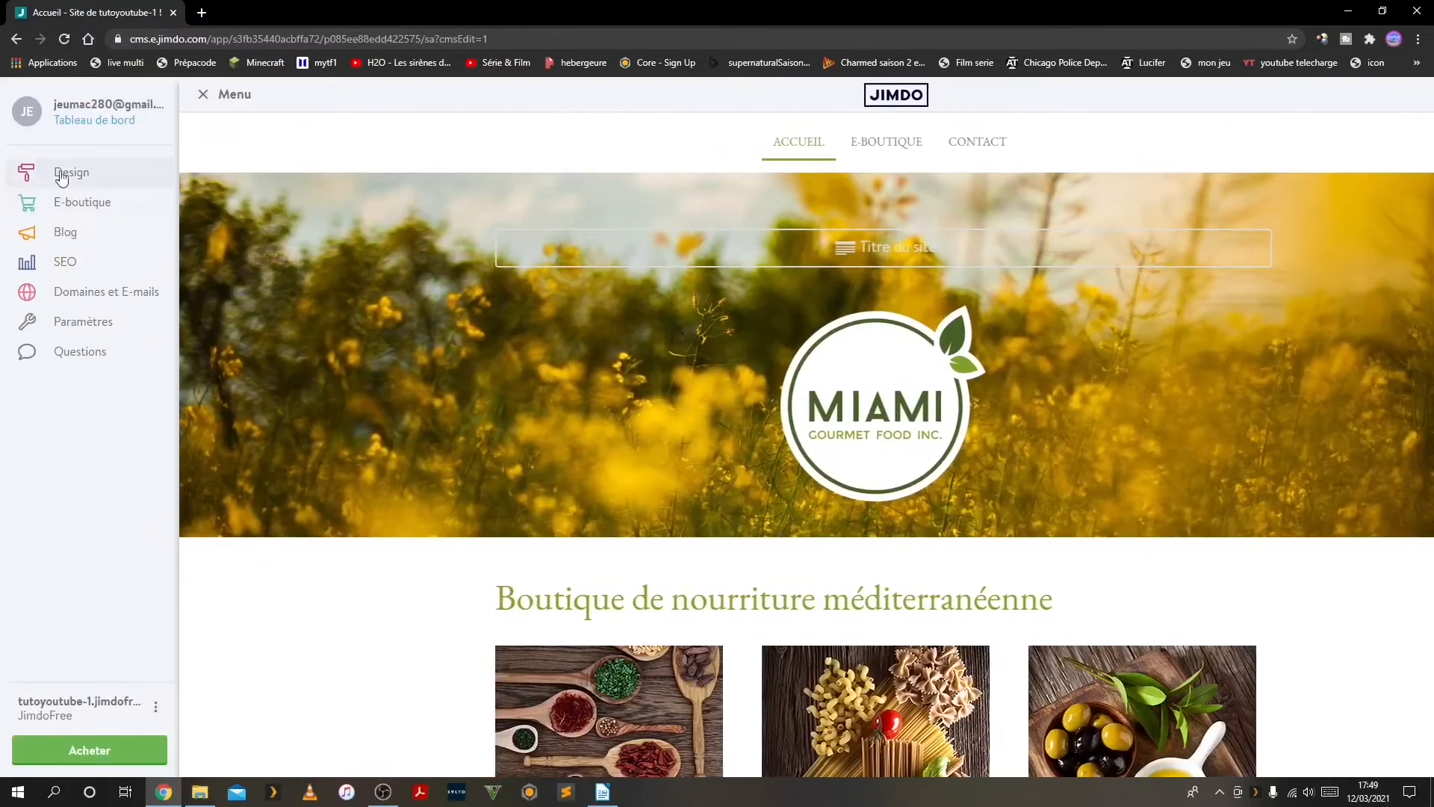
click(61, 174)
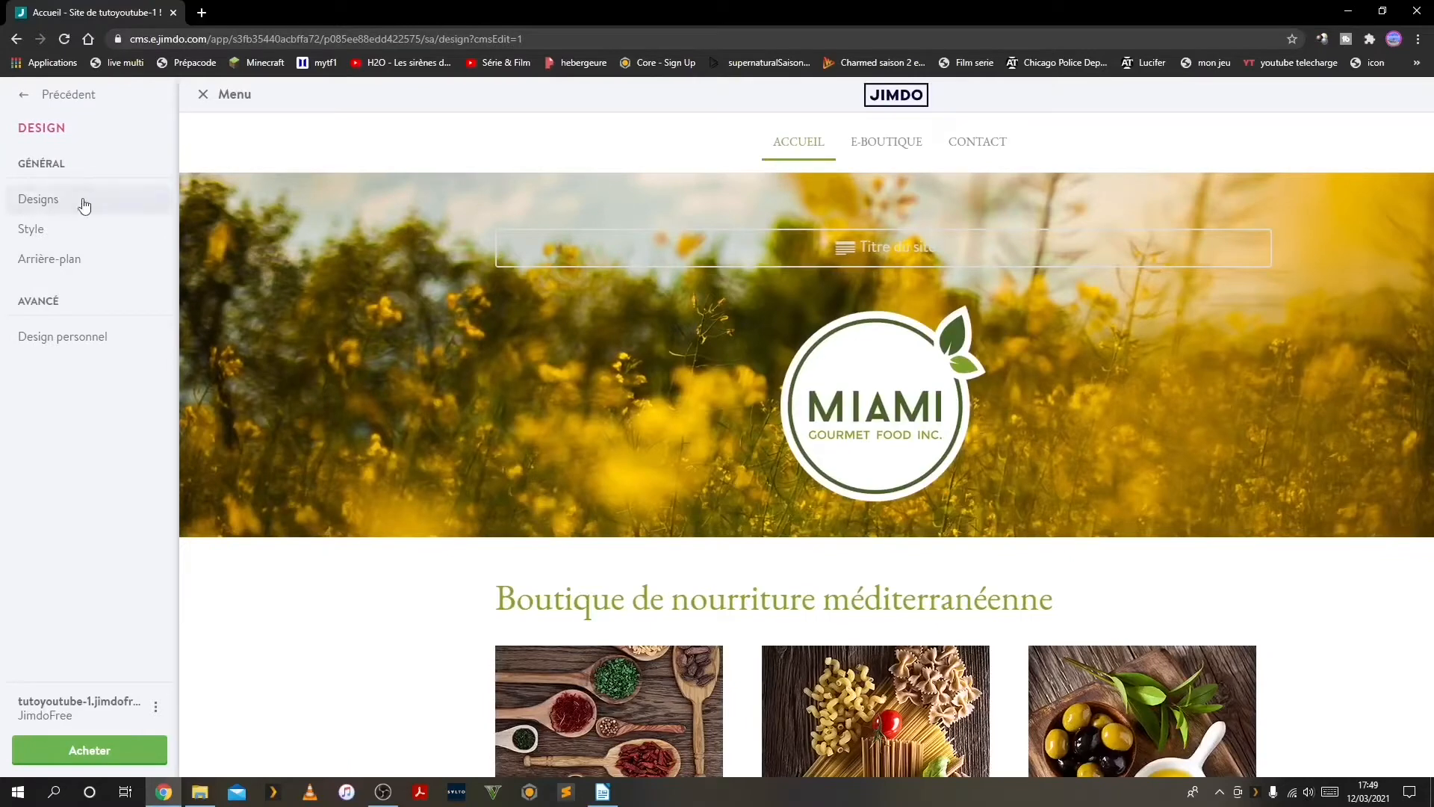
click(203, 96)
View the navigation editor's page list and close it without changing any pages
mouse_move(661, 157)
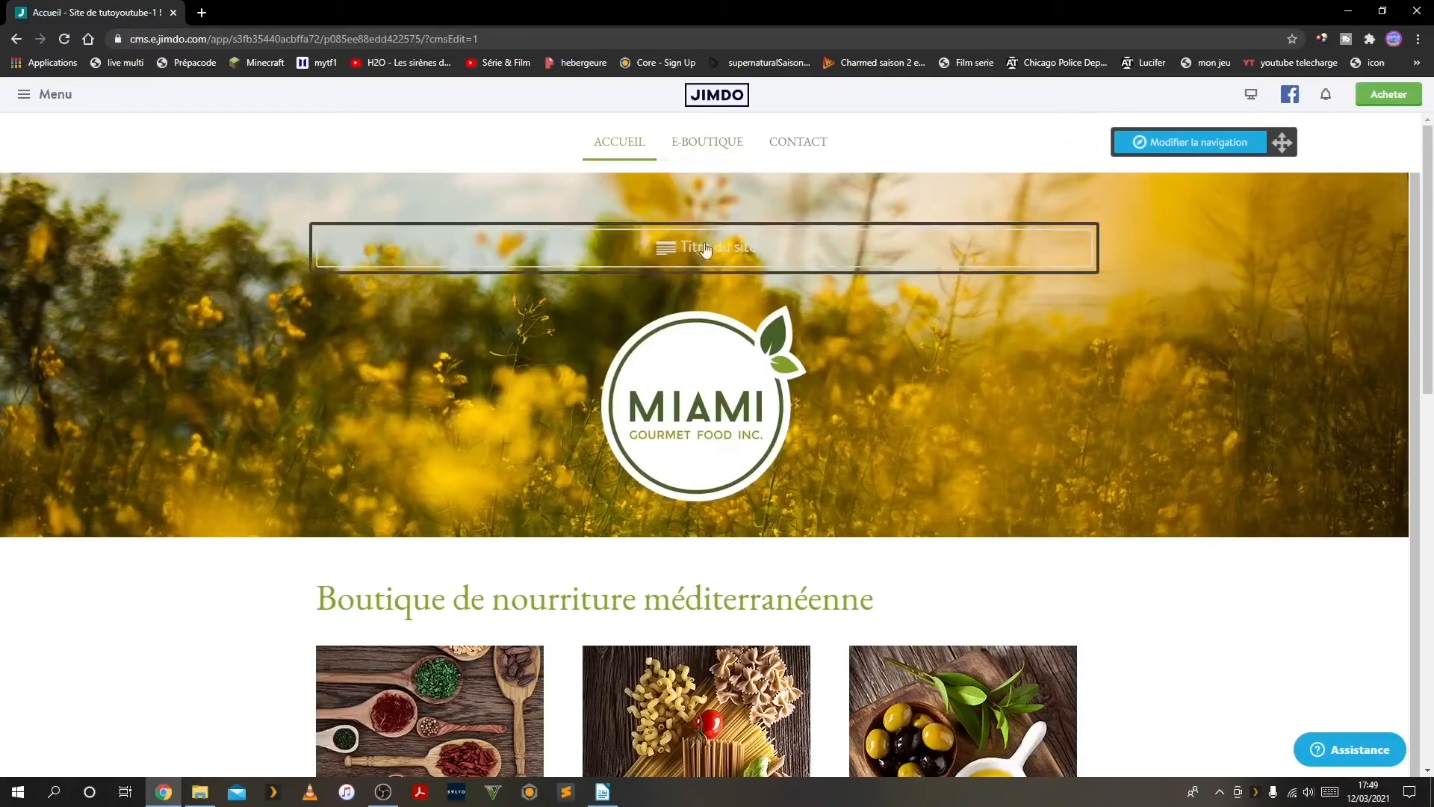
click(1195, 148)
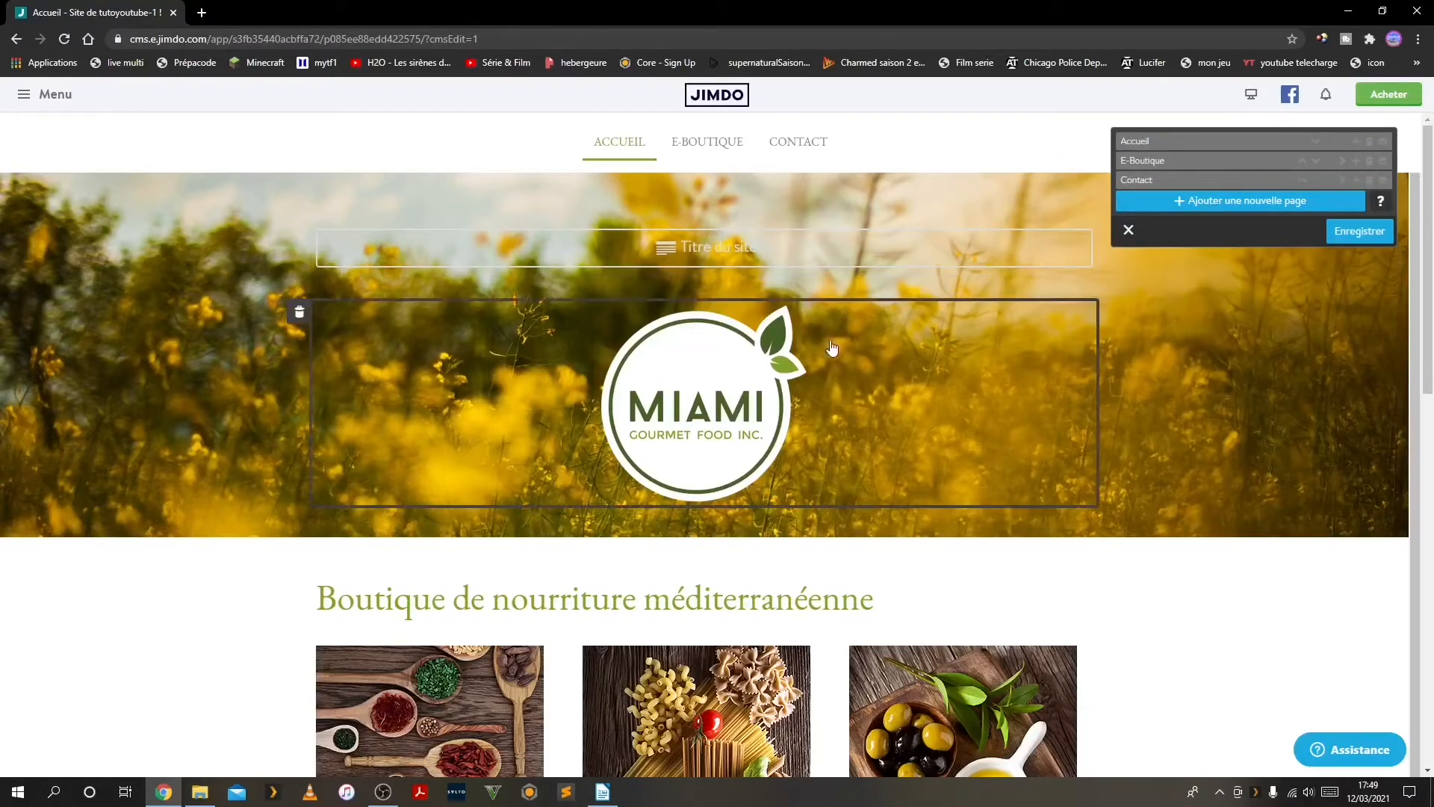
scroll(832, 345, down, 1)
click(1124, 158)
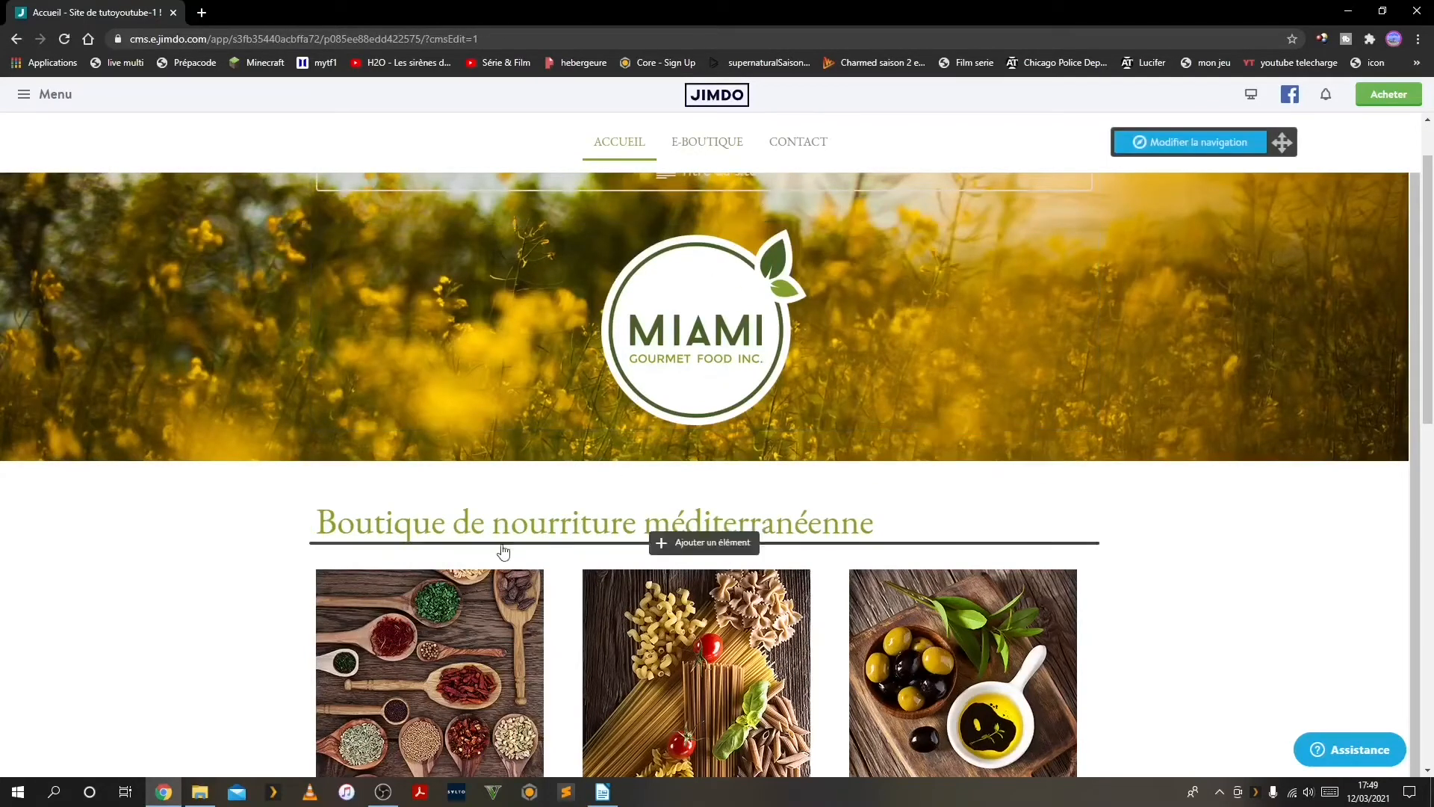
Examine the editable content blocks on the home page, including the three product columns, the spacing and the Nos produits section
scroll(557, 548, down, 6)
scroll(490, 544, down, 6)
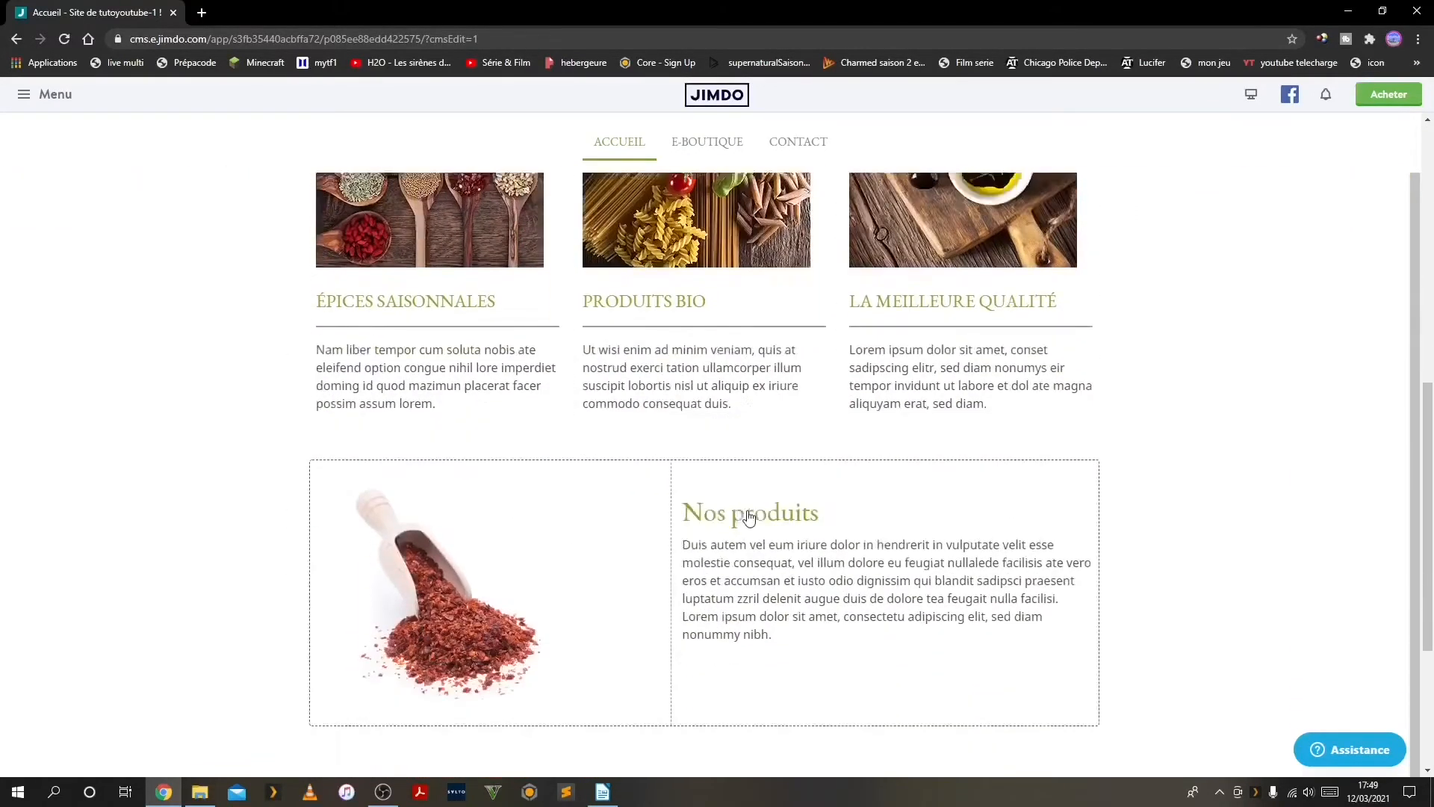
scroll(693, 340, up, 9)
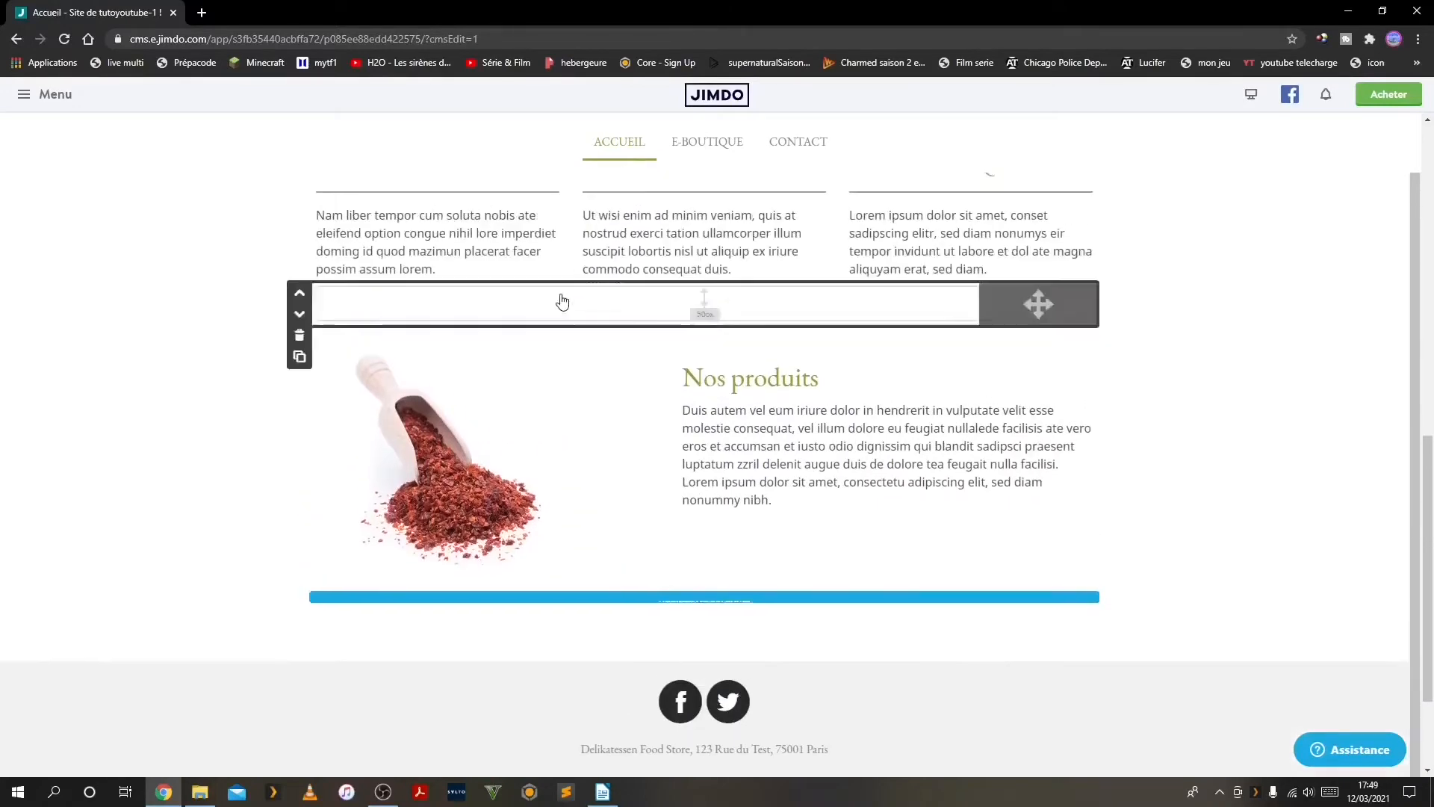
scroll(605, 267, up, 2)
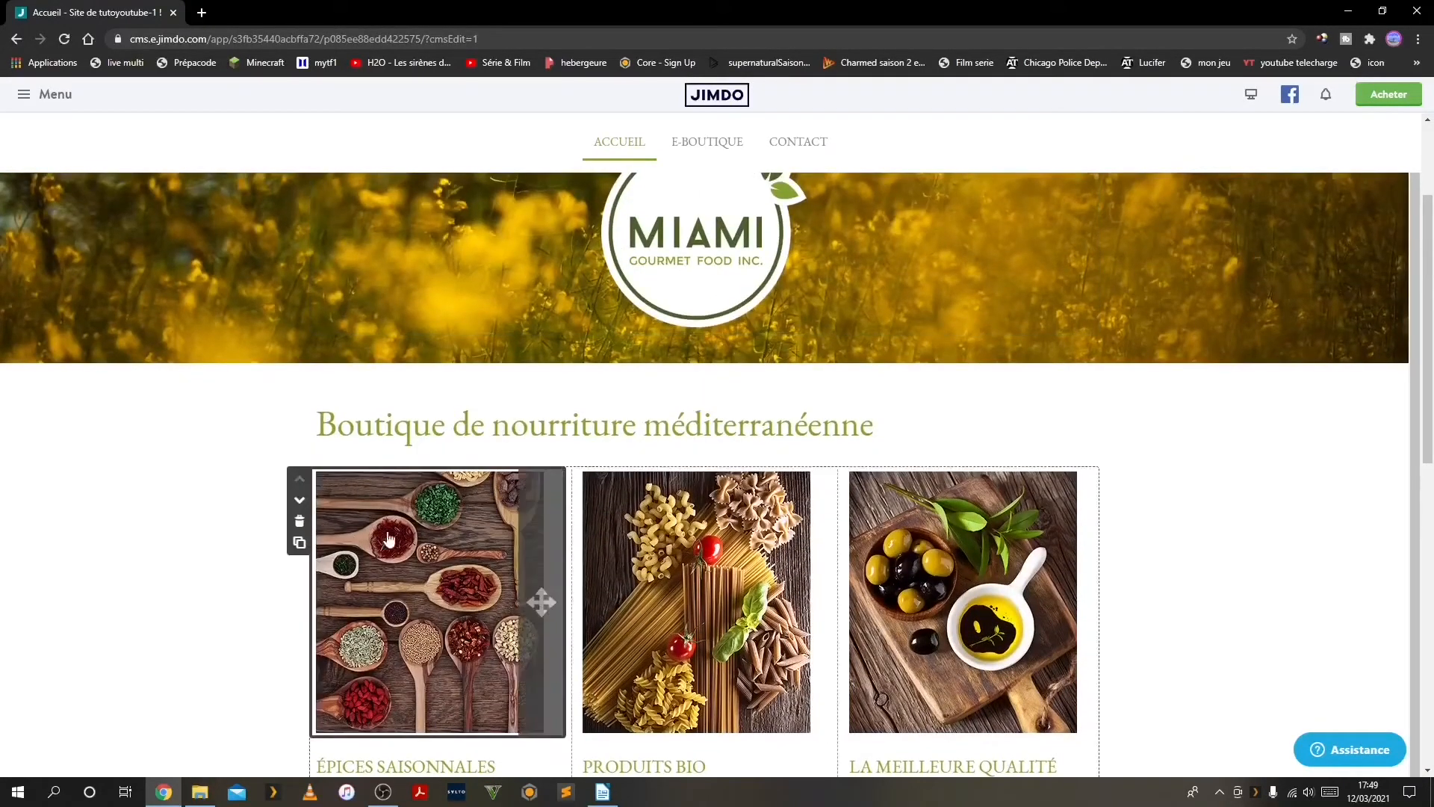
scroll(493, 566, down, 1)
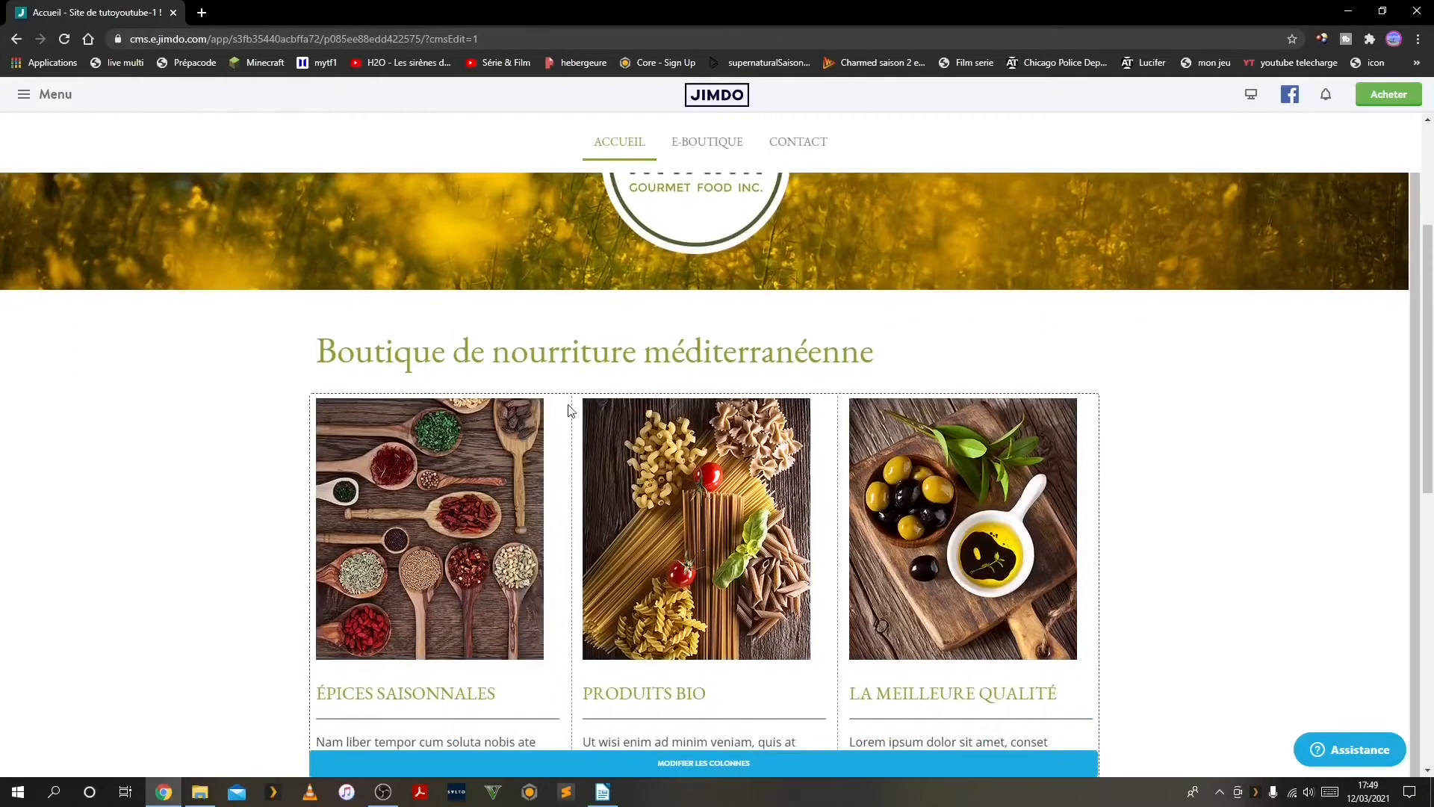
scroll(657, 400, up, 1)
scroll(570, 572, down, 2)
scroll(570, 573, down, 8)
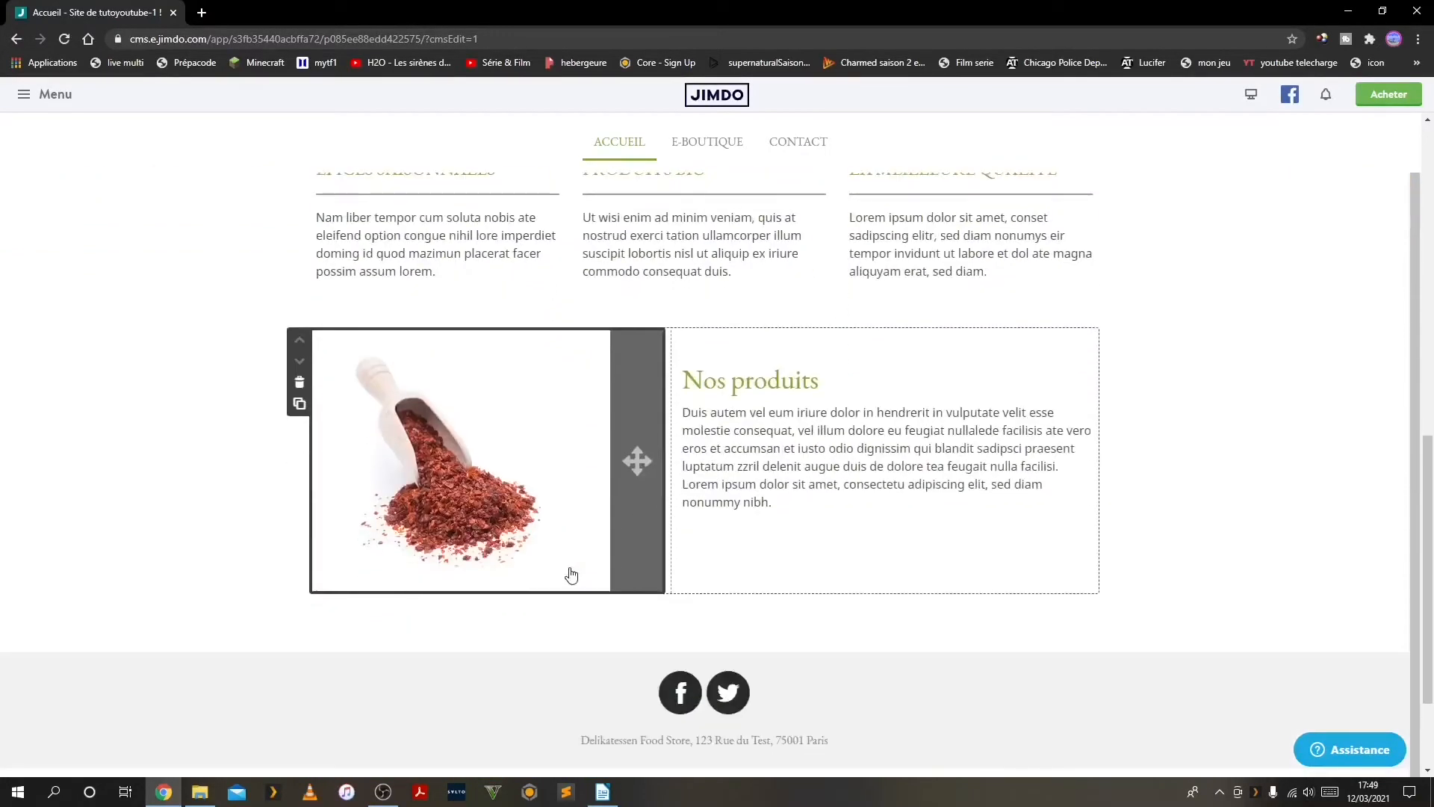
scroll(570, 574, up, 6)
scroll(585, 530, up, 5)
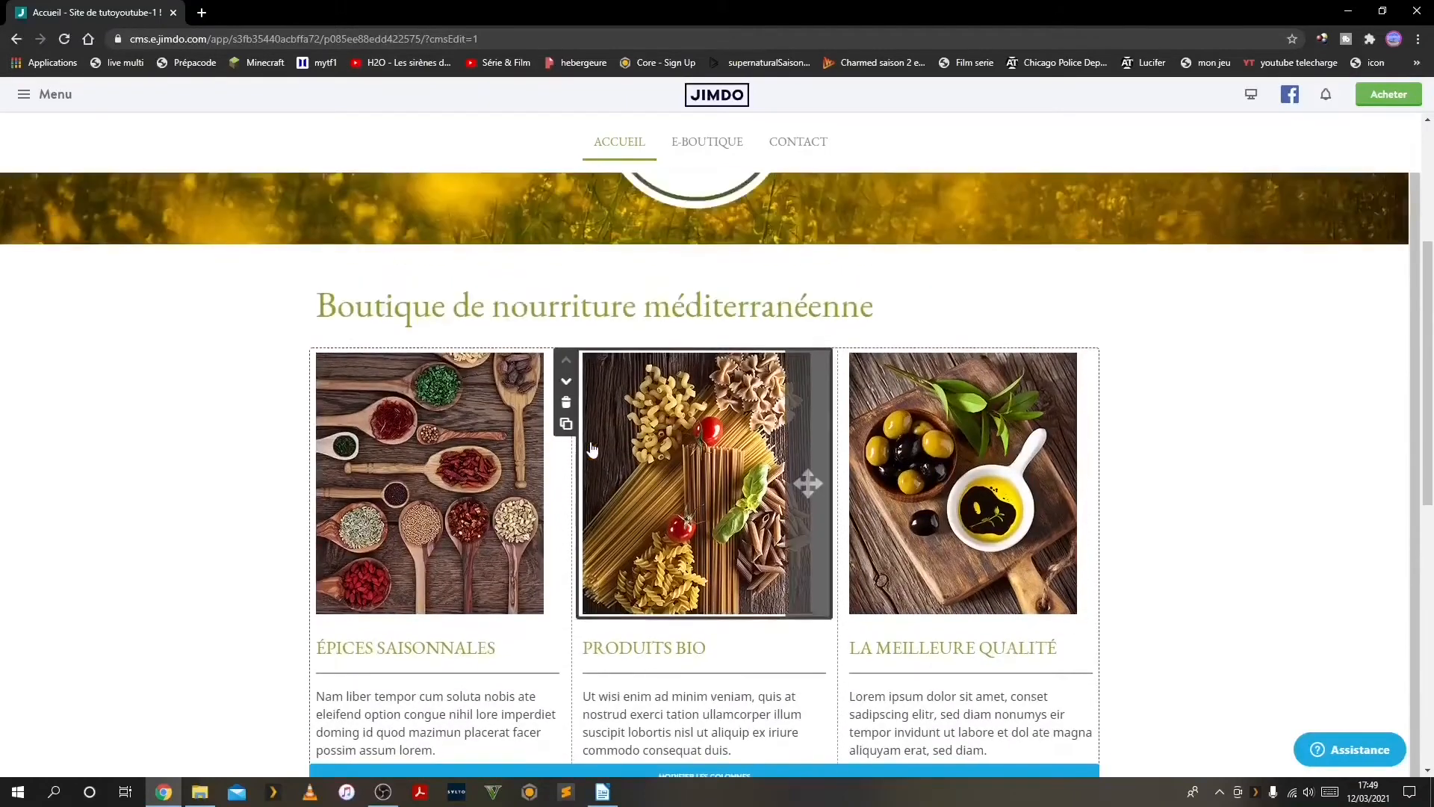
mouse_move(658, 486)
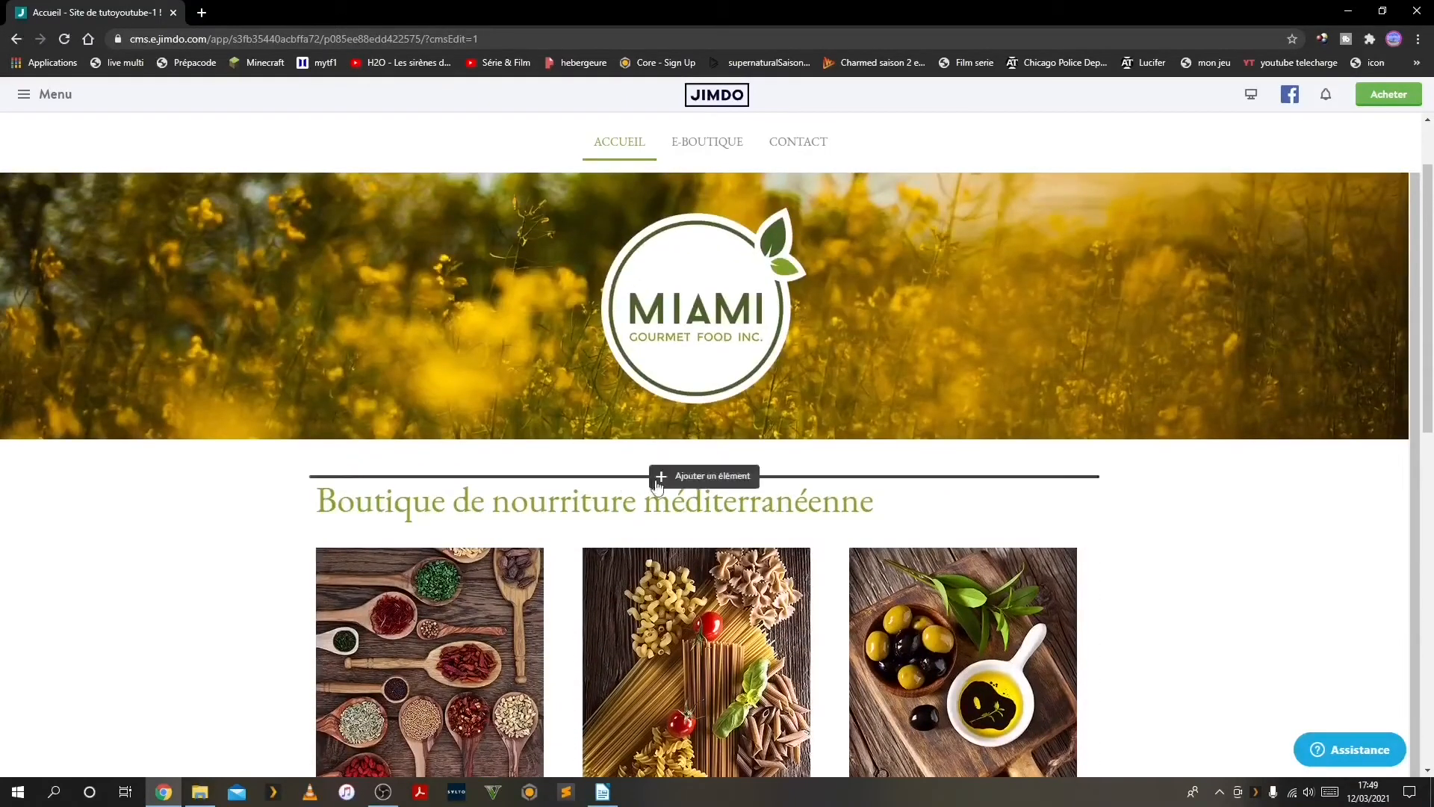
click(699, 478)
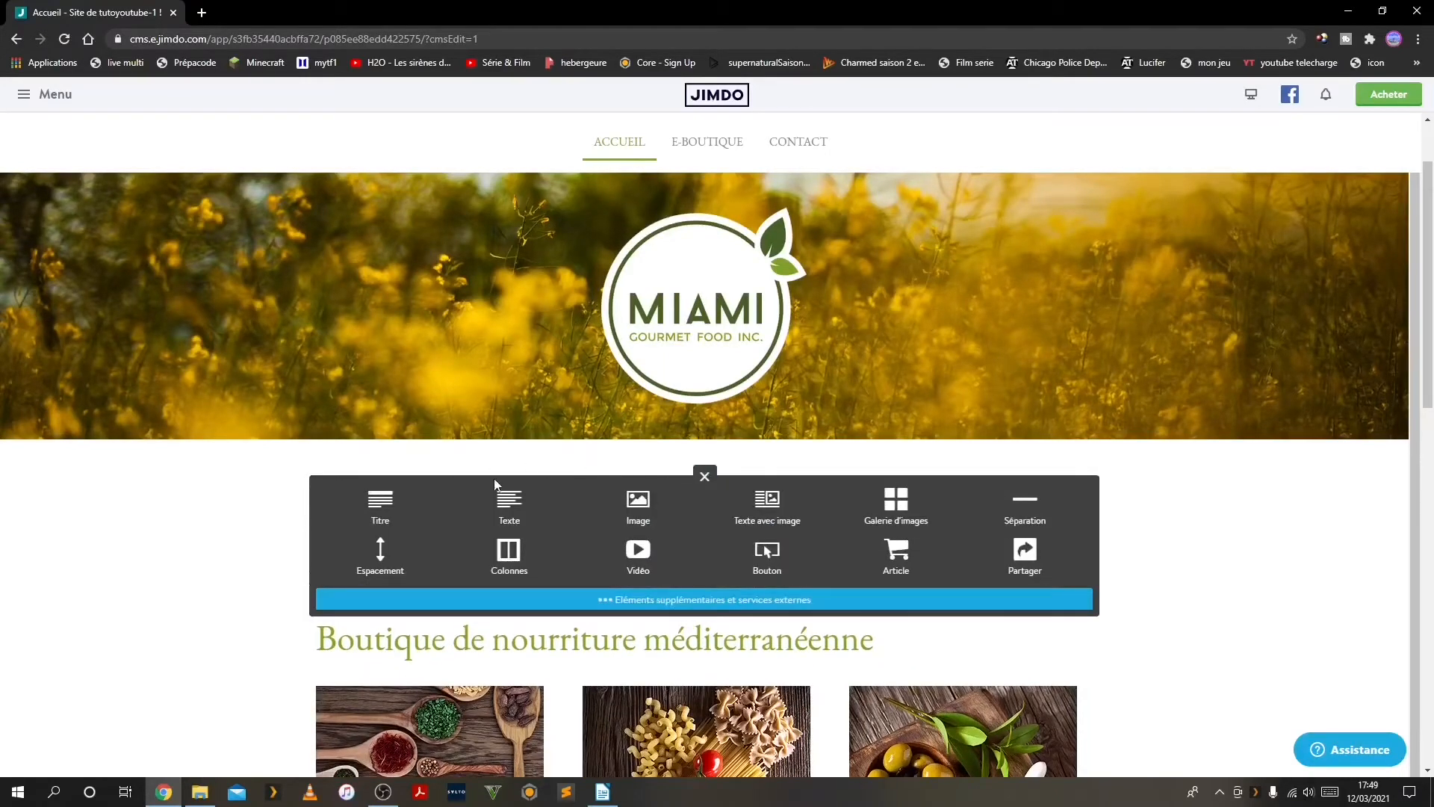
click(704, 477)
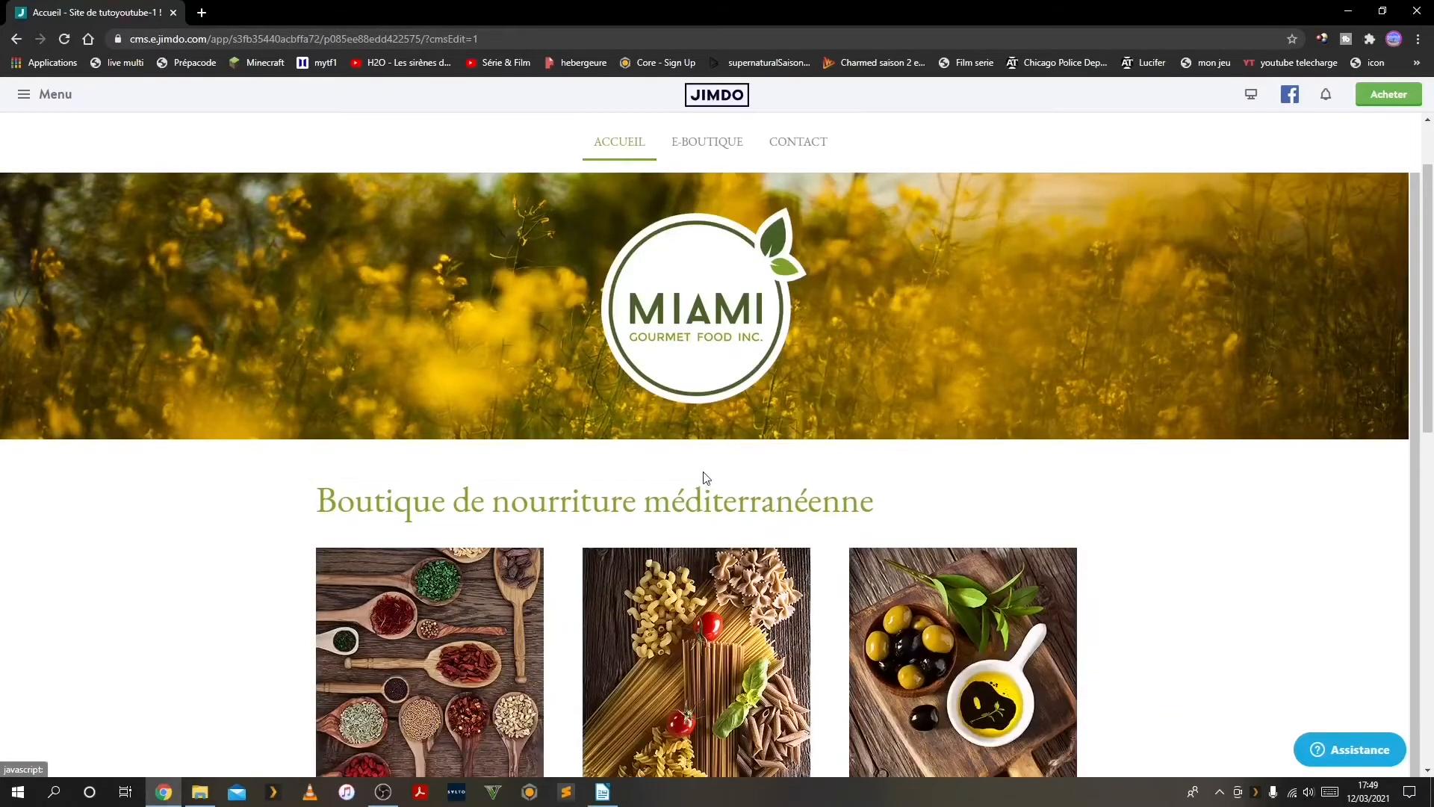
Insert a Widget de recherche element above the Boutique de nourriture méditerranéenne heading on the home page
click(705, 487)
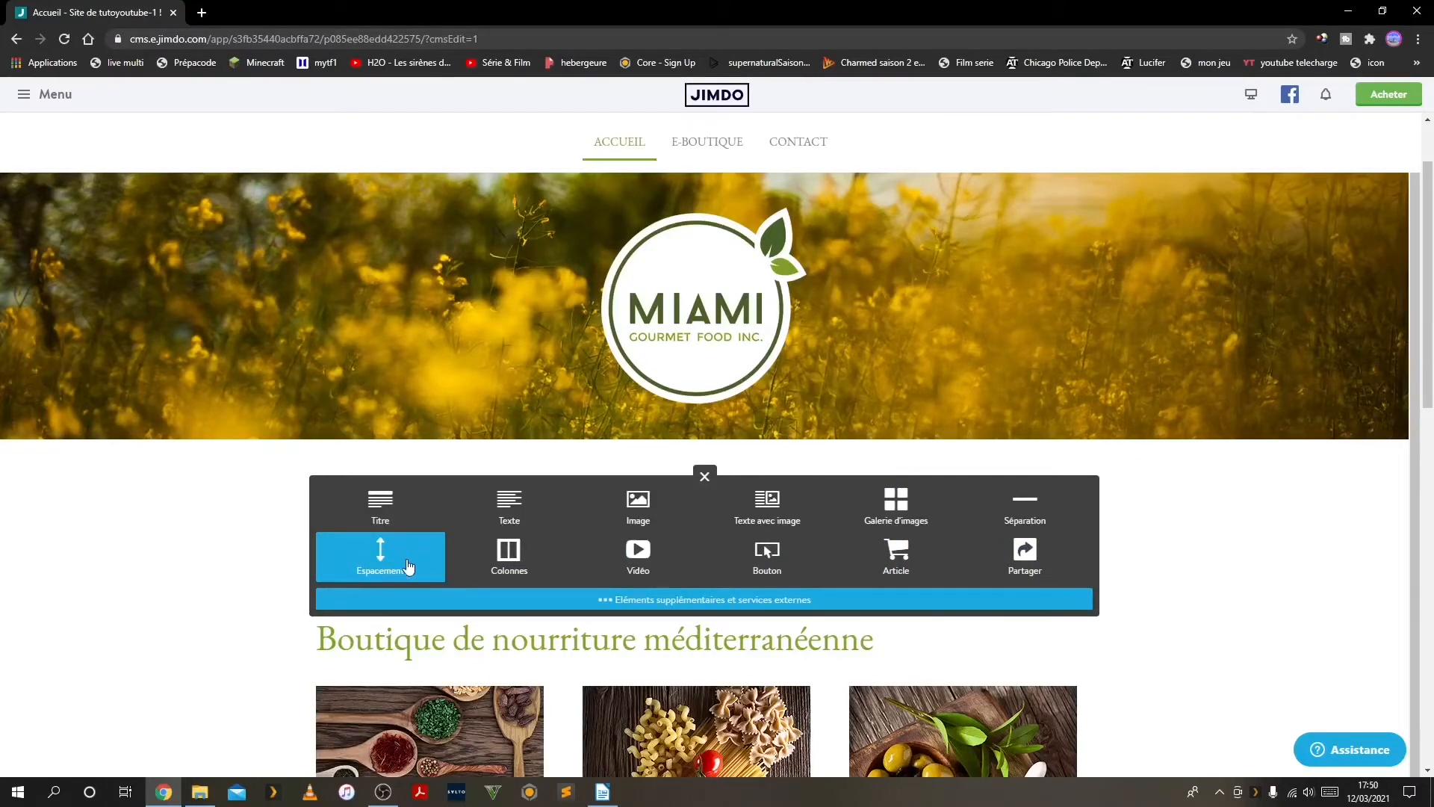
click(654, 600)
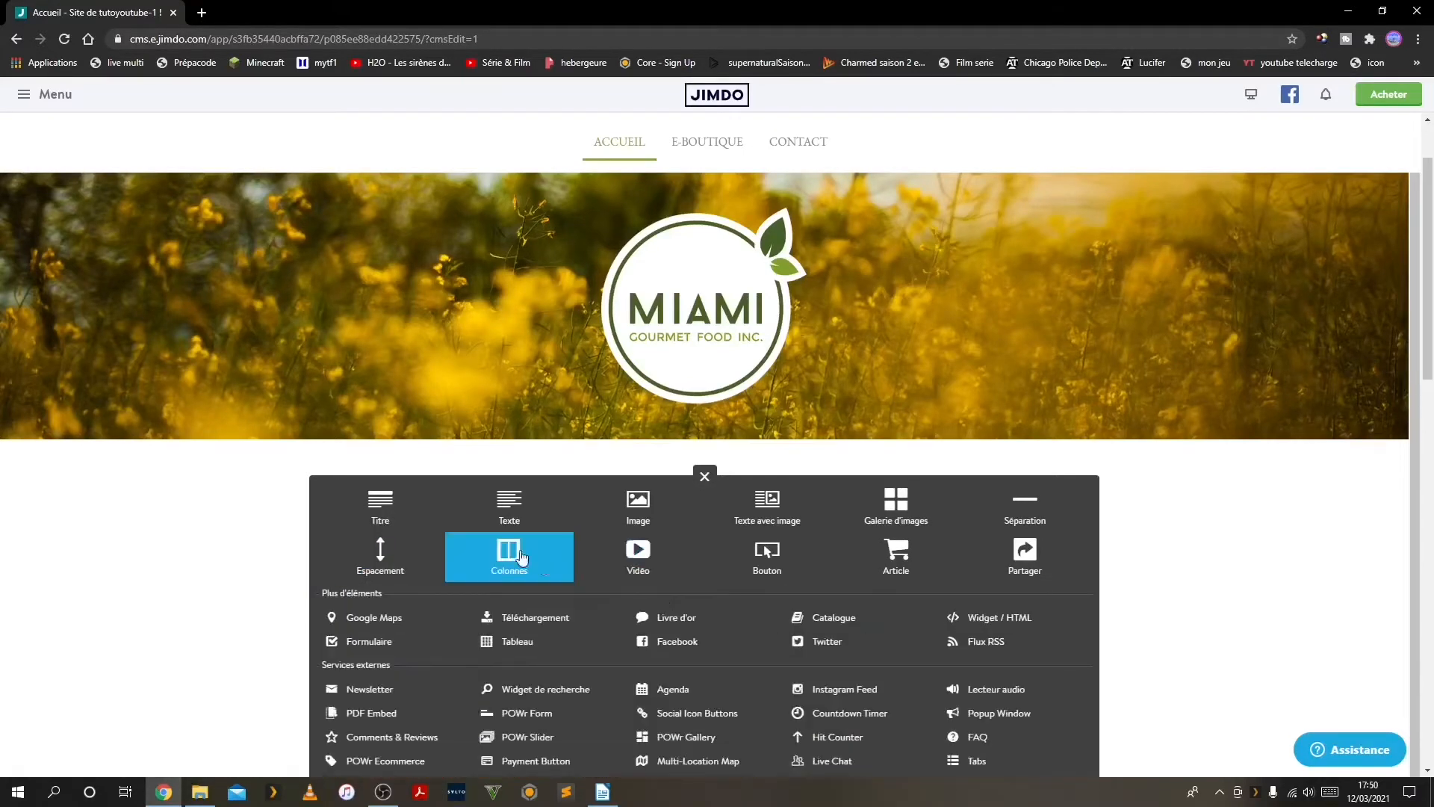
scroll(254, 651, down, 1)
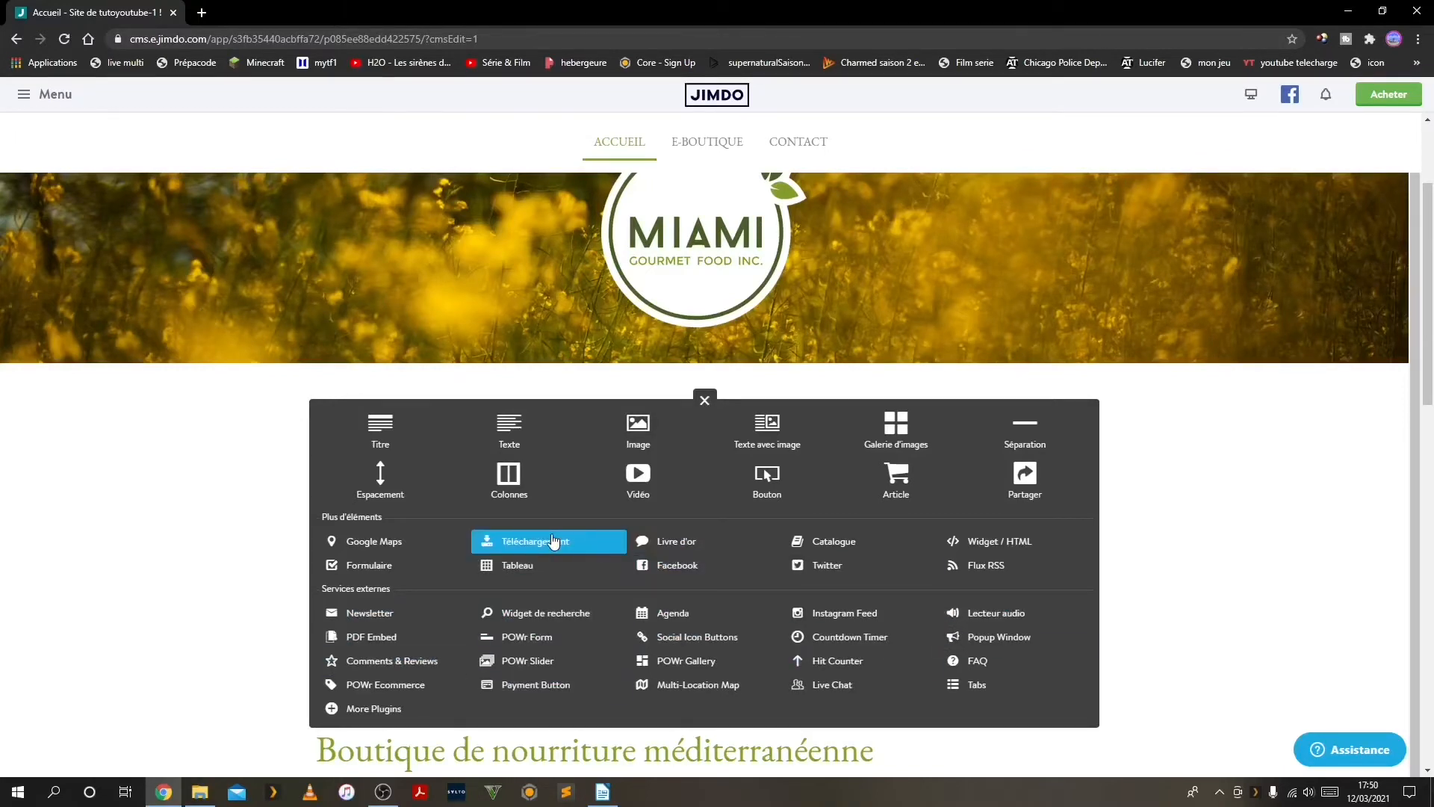
click(536, 618)
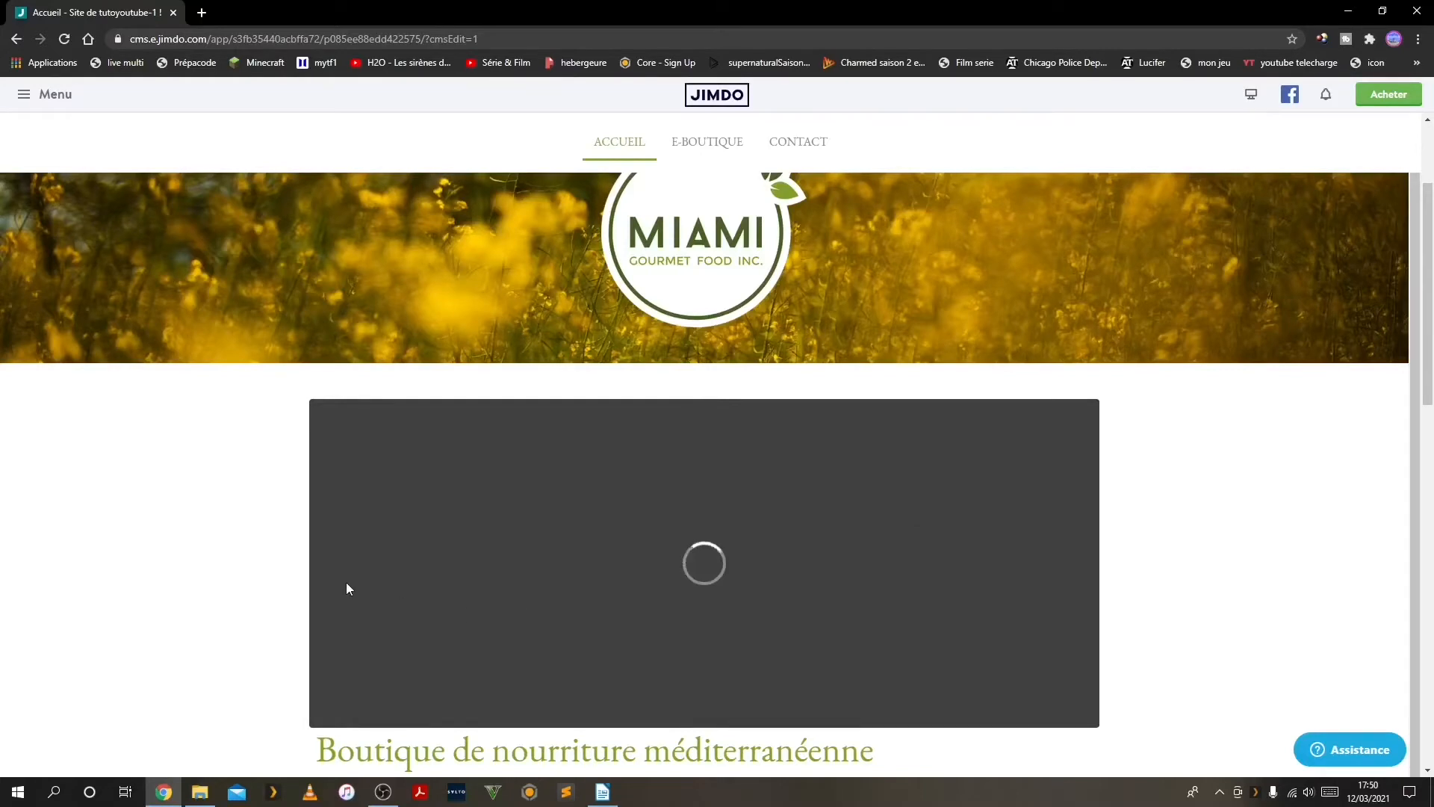
Read through the search widget's setup instructions and look over its code field
scroll(347, 569, down, 1)
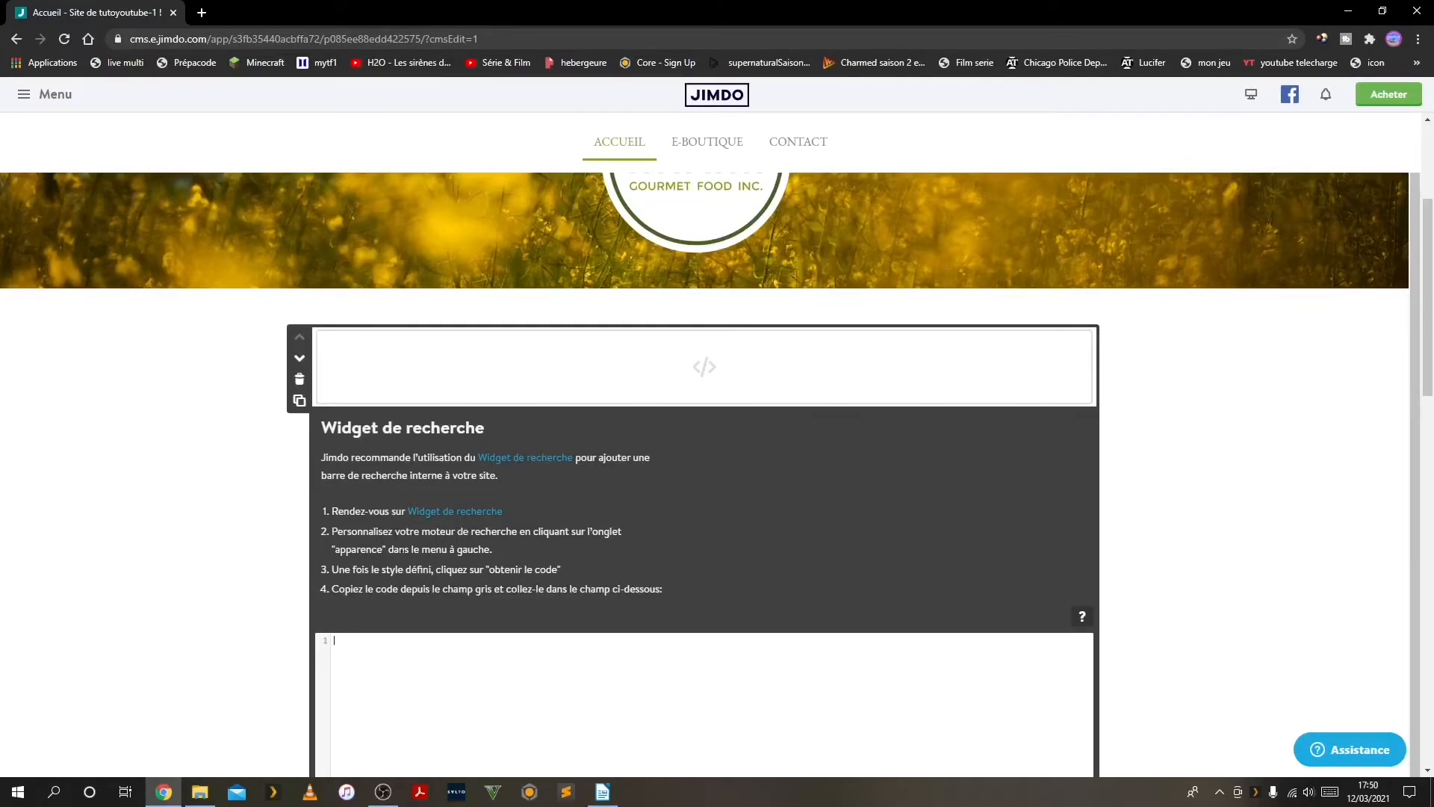
scroll(399, 568, down, 4)
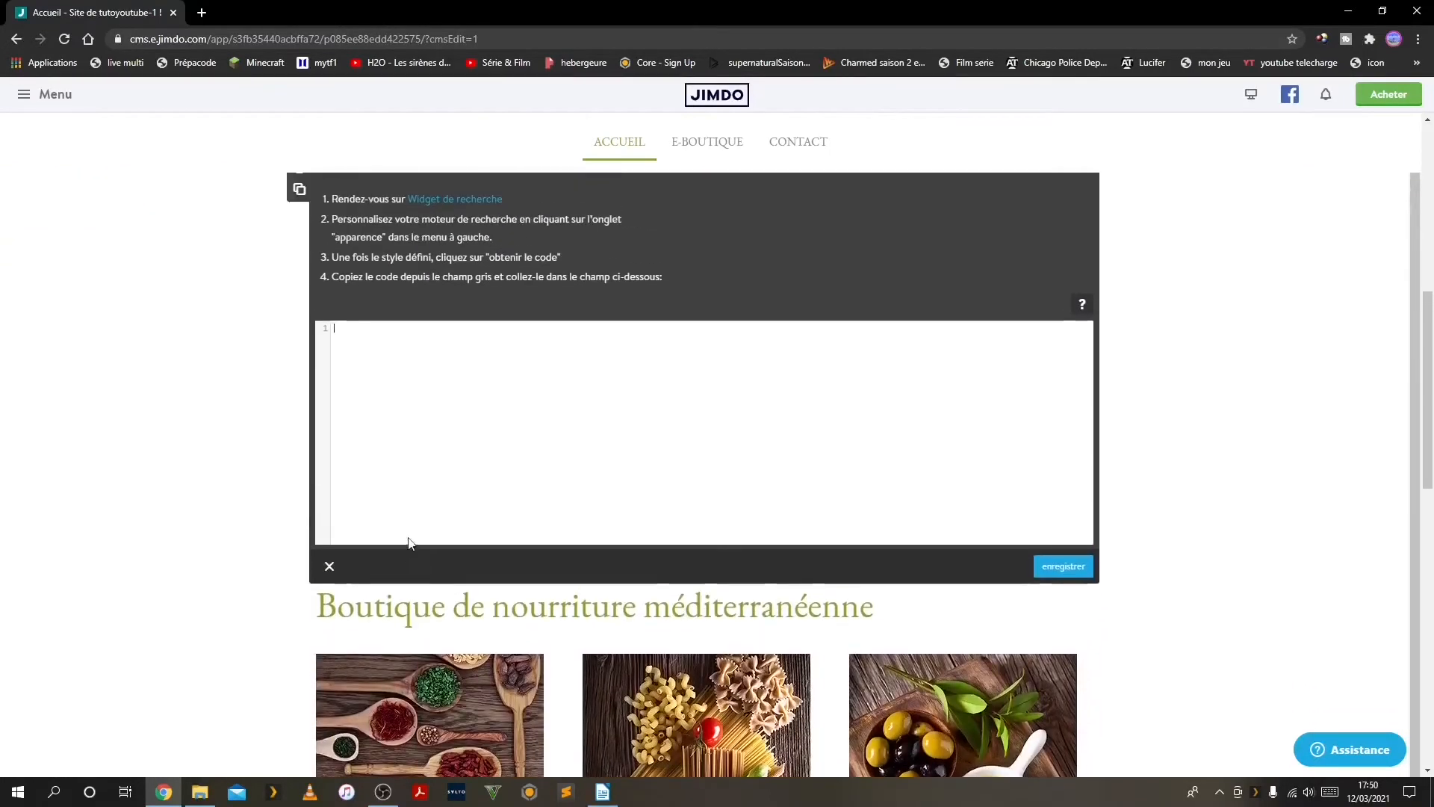
scroll(403, 531, up, 3)
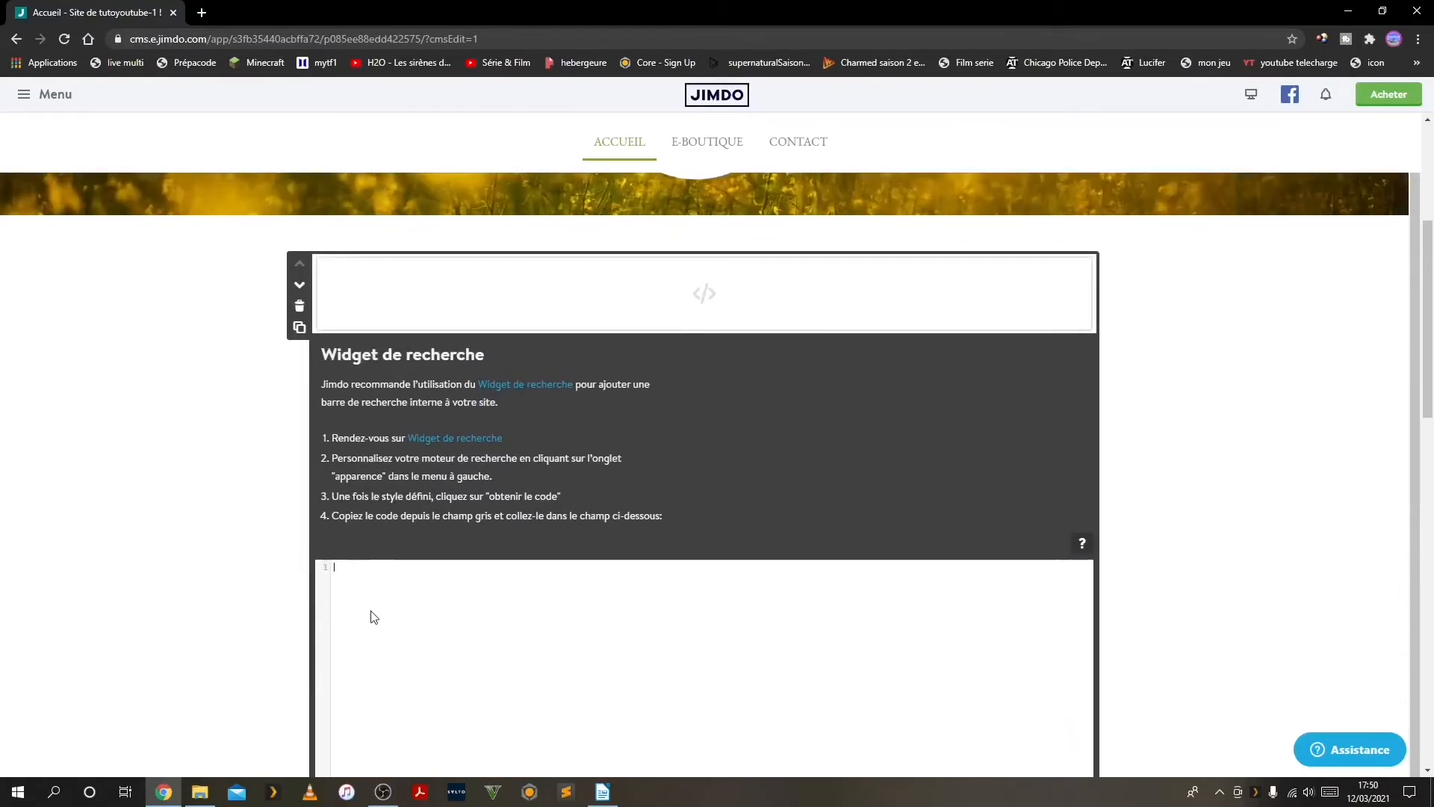
scroll(401, 628, down, 2)
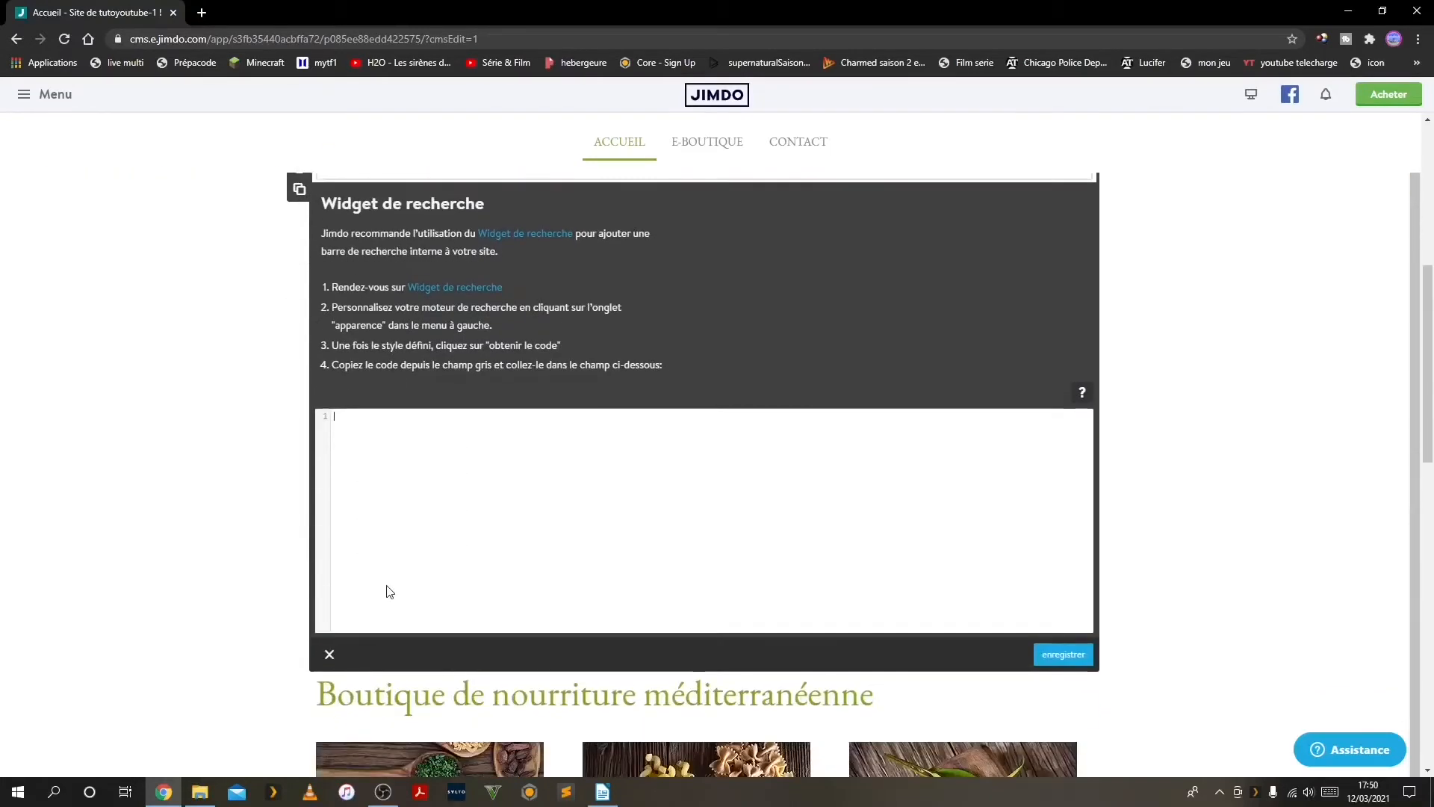
scroll(415, 530, up, 1)
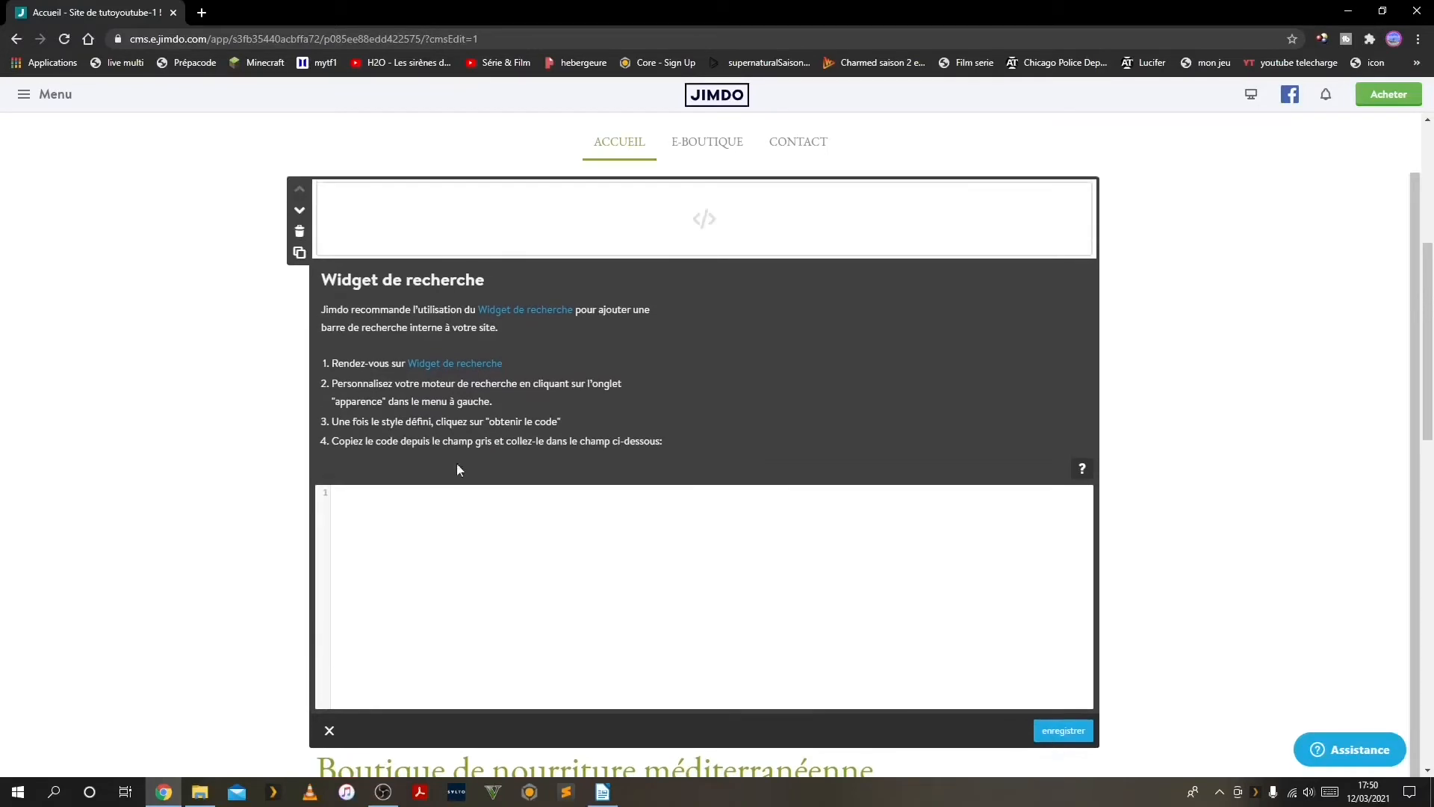
scroll(404, 511, up, 1)
scroll(404, 508, down, 1)
Open the "bar de recherche" text file from the "ligne de code" folder in WordPad
mouse_move(203, 791)
click(216, 761)
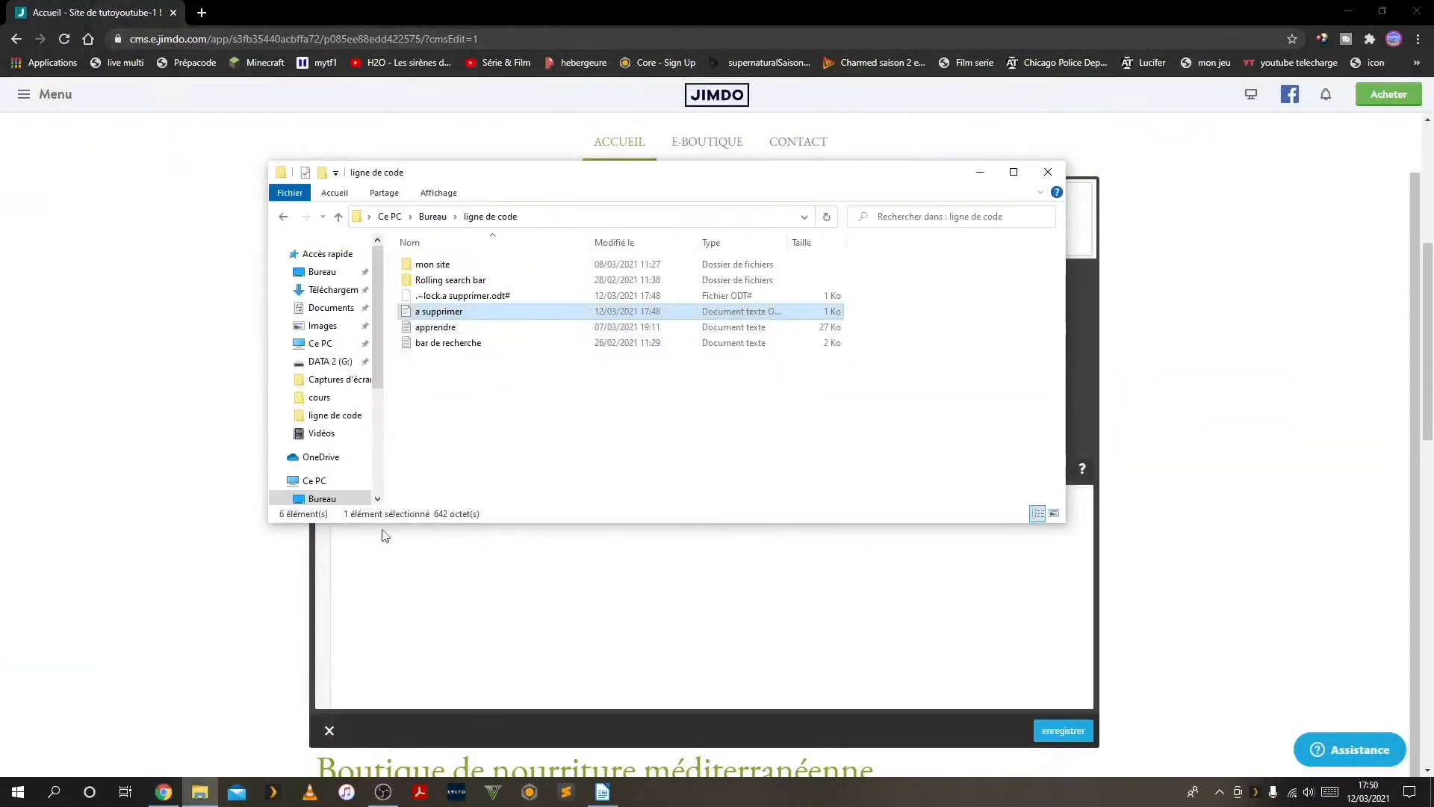
double_click(429, 342)
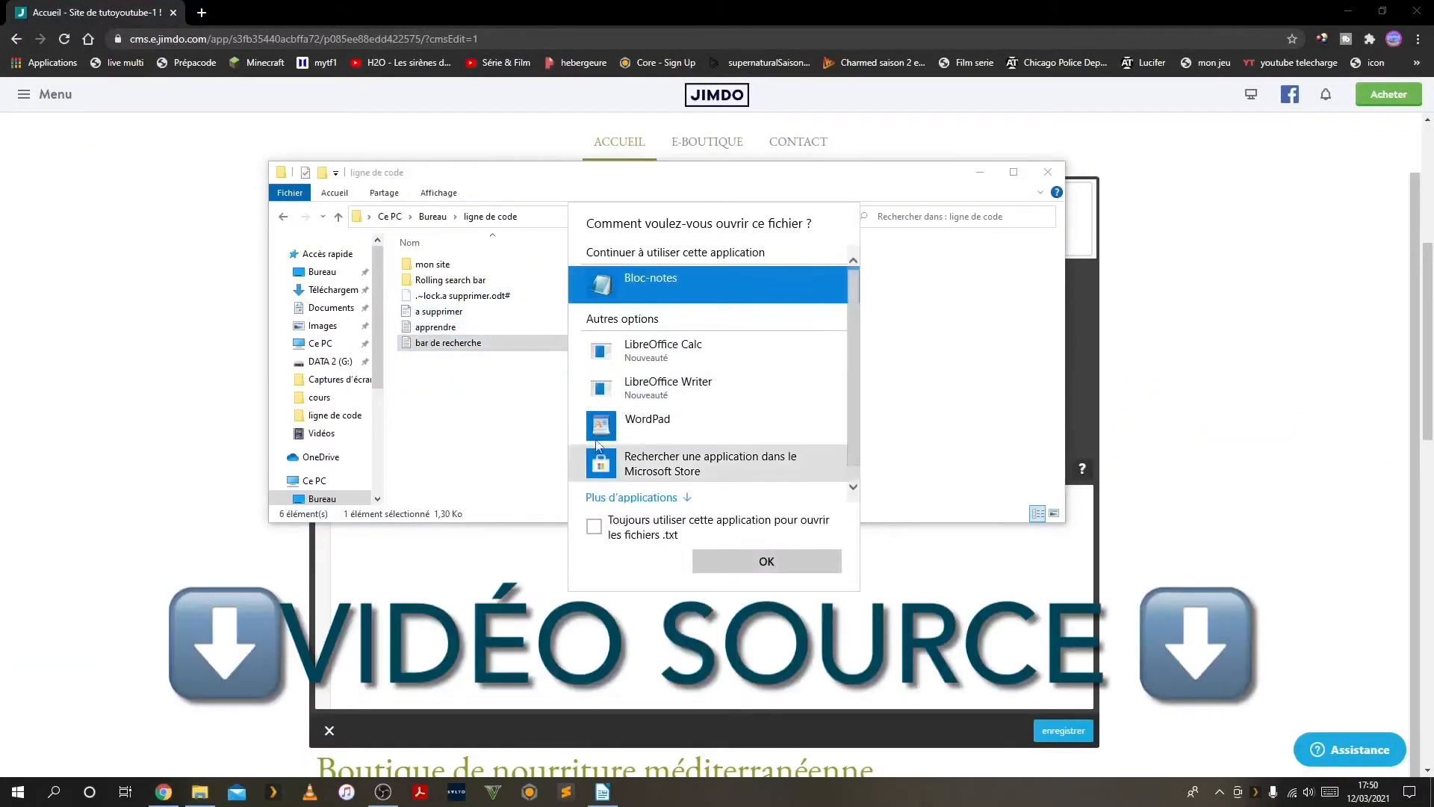
click(611, 417)
click(698, 566)
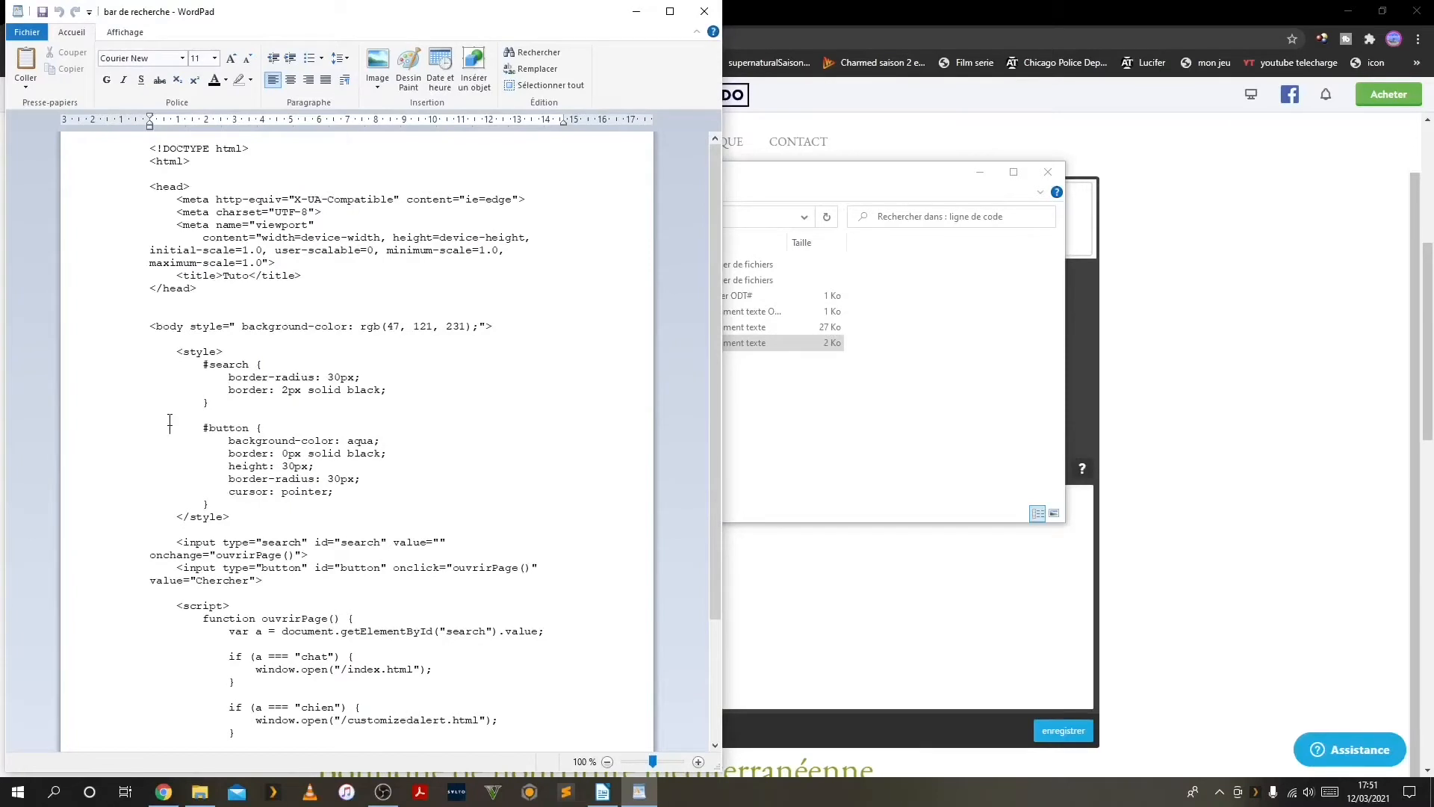
Copy the entire search-bar HTML code from the "bar de recherche" document
scroll(170, 422, down, 4)
key(ctrl+a)
right_click(190, 426)
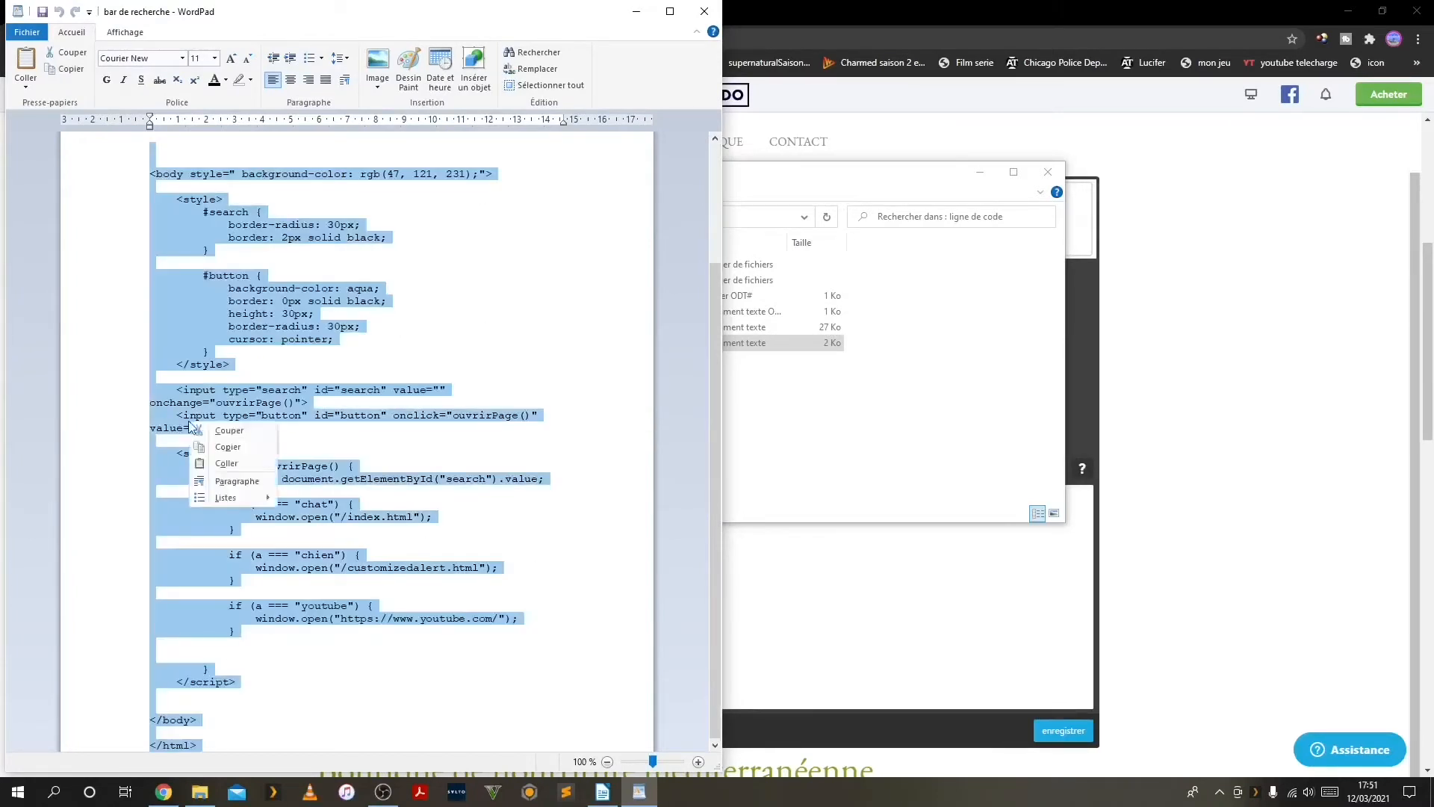
click(218, 449)
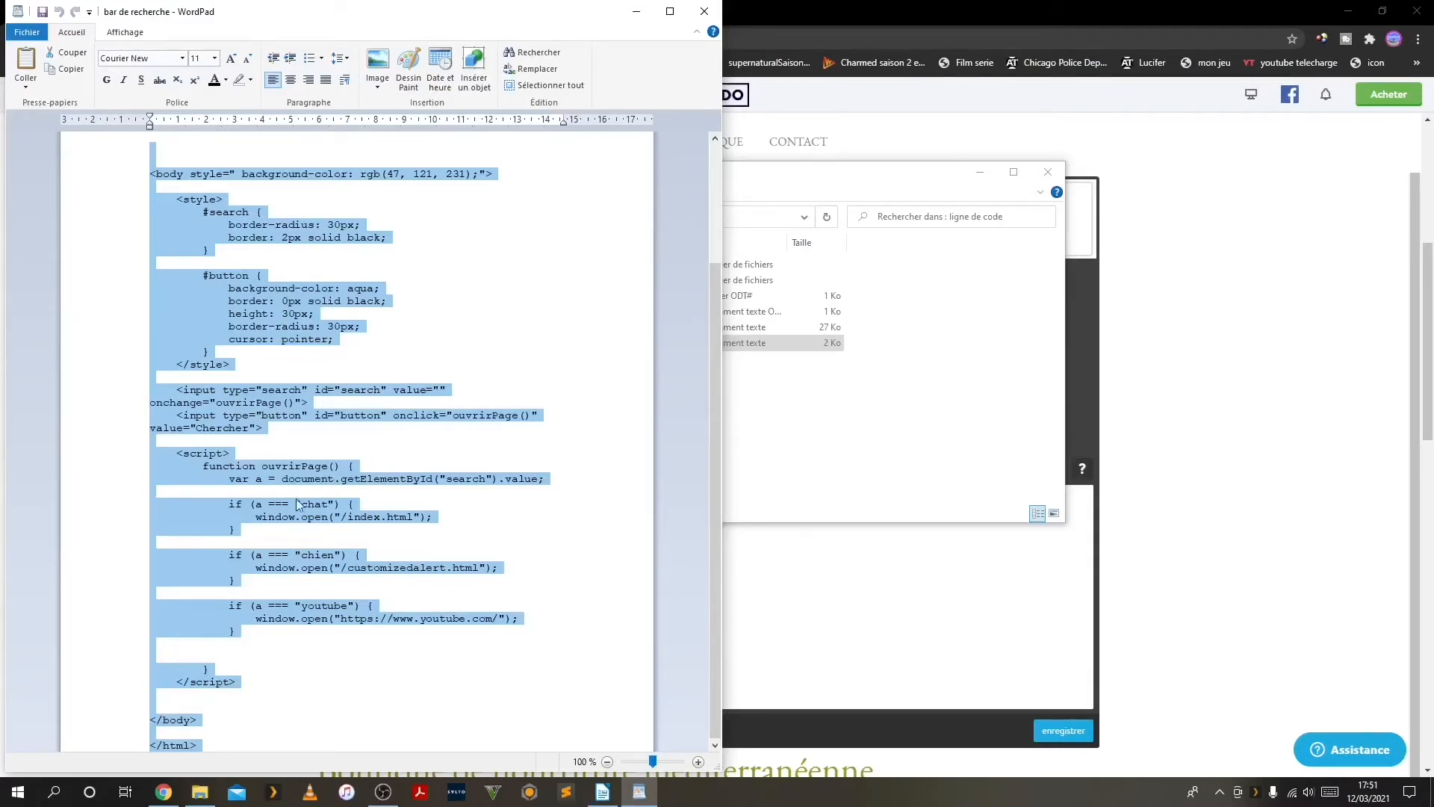
Switch back to the Jimdo editor, paste the copied code into the search widget's code field and save the element
click(772, 416)
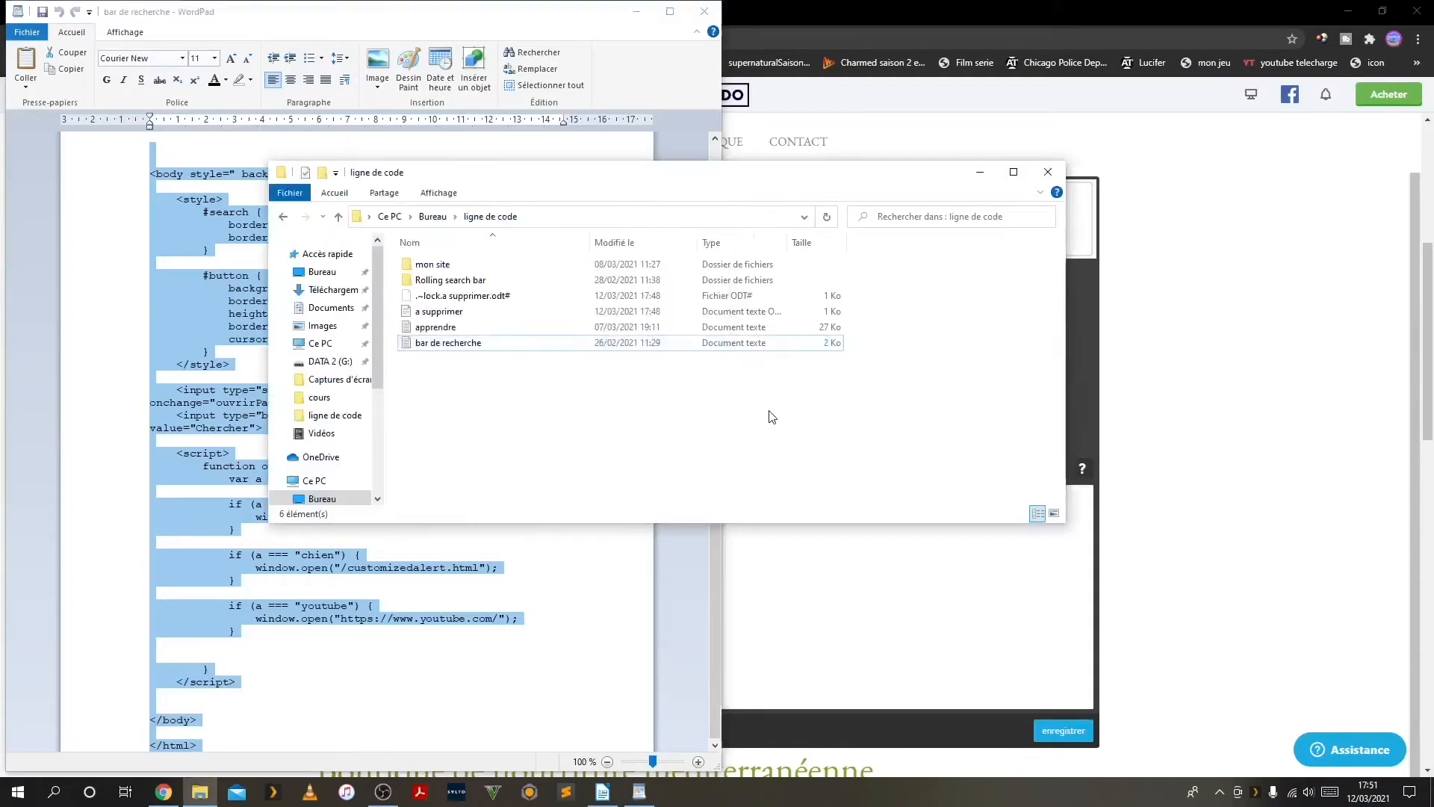
click(1141, 541)
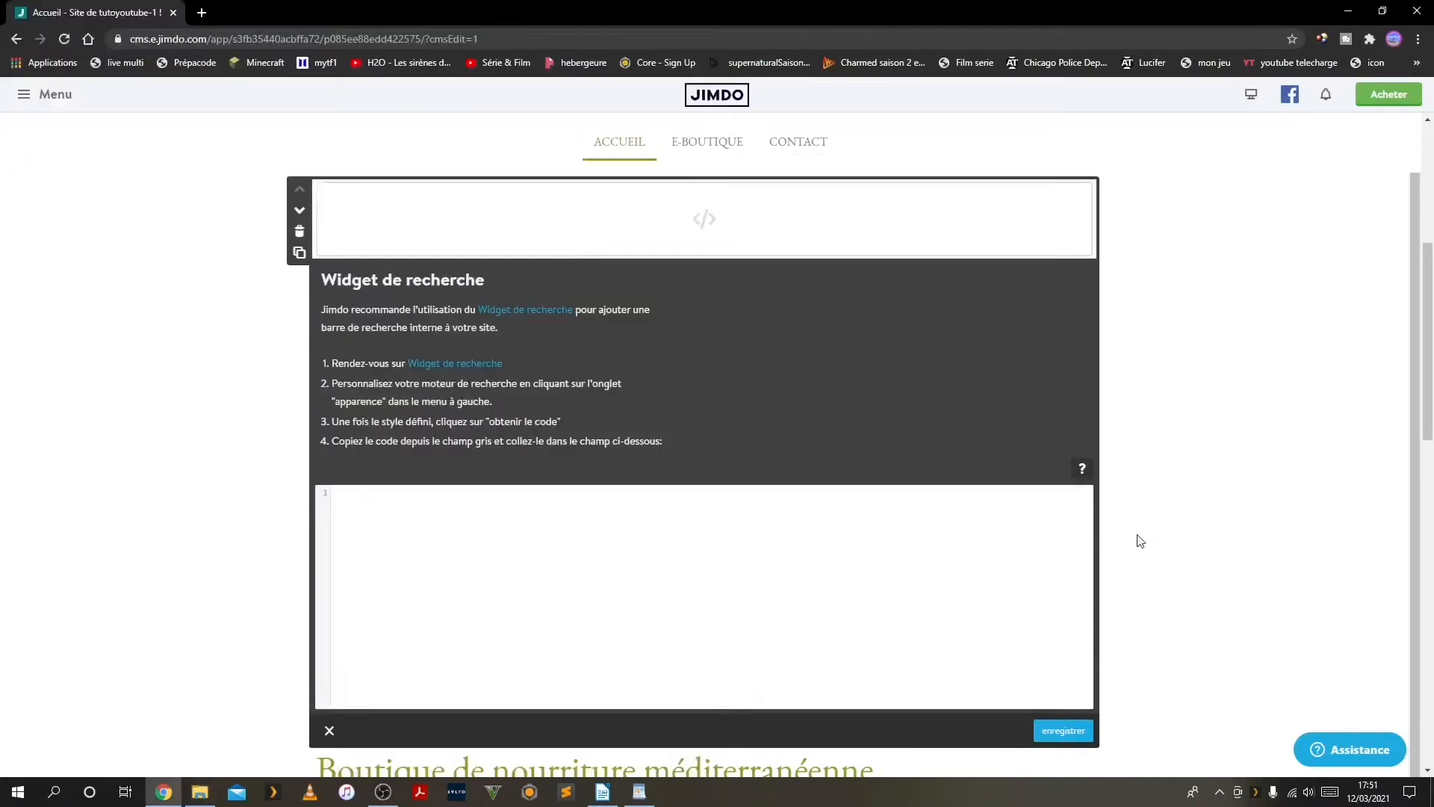
right_click(388, 503)
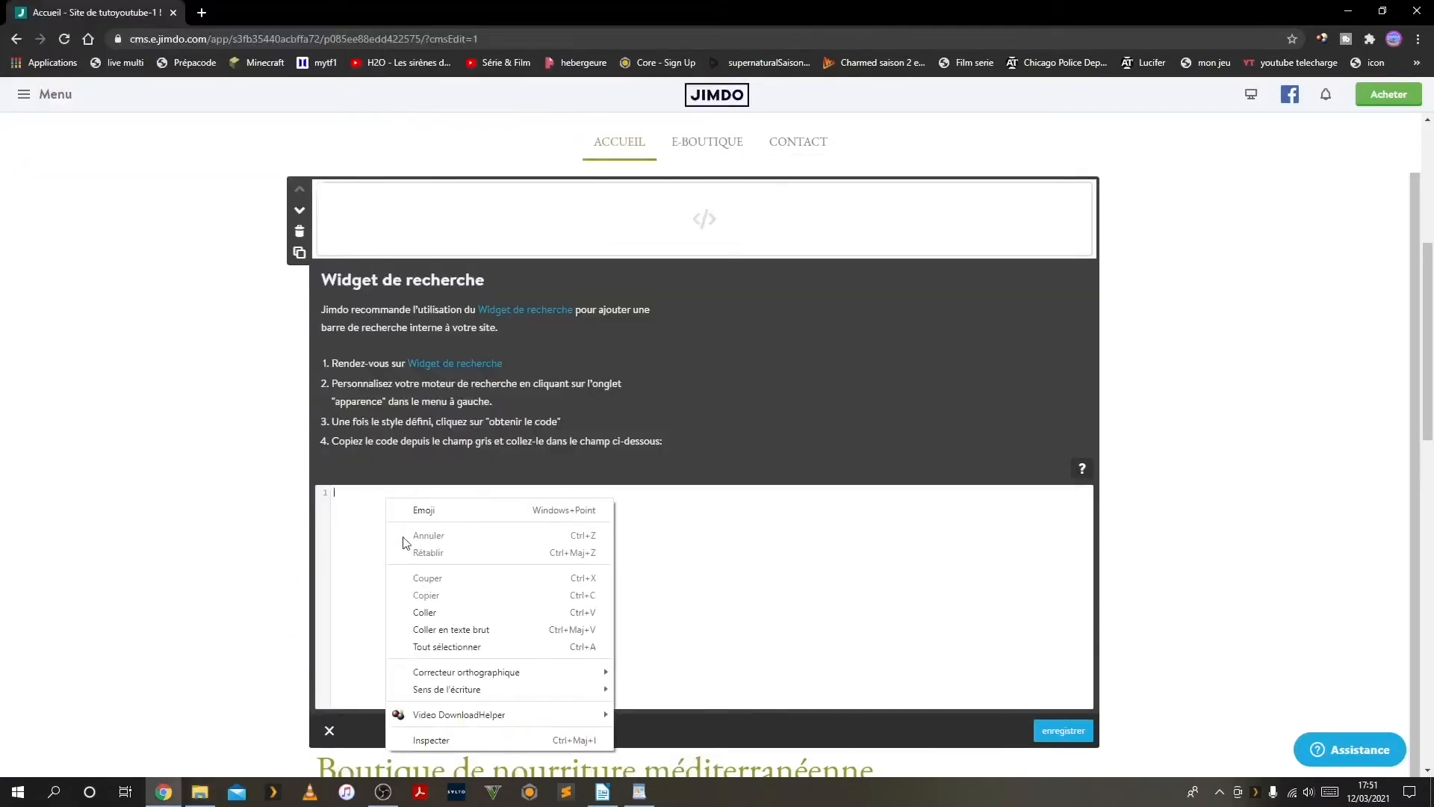
click(416, 613)
scroll(358, 531, up, 5)
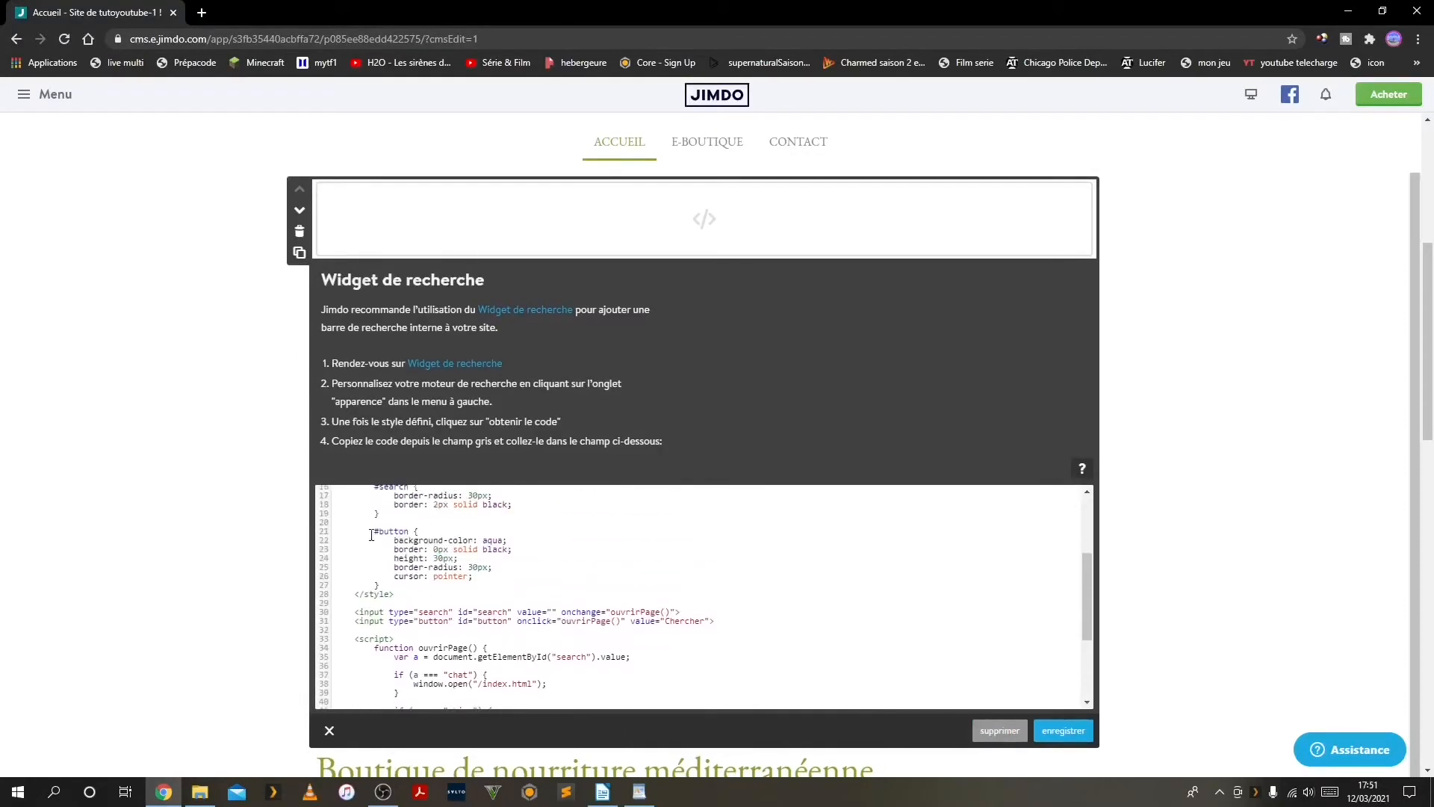
scroll(370, 534, down, 5)
scroll(371, 535, up, 10)
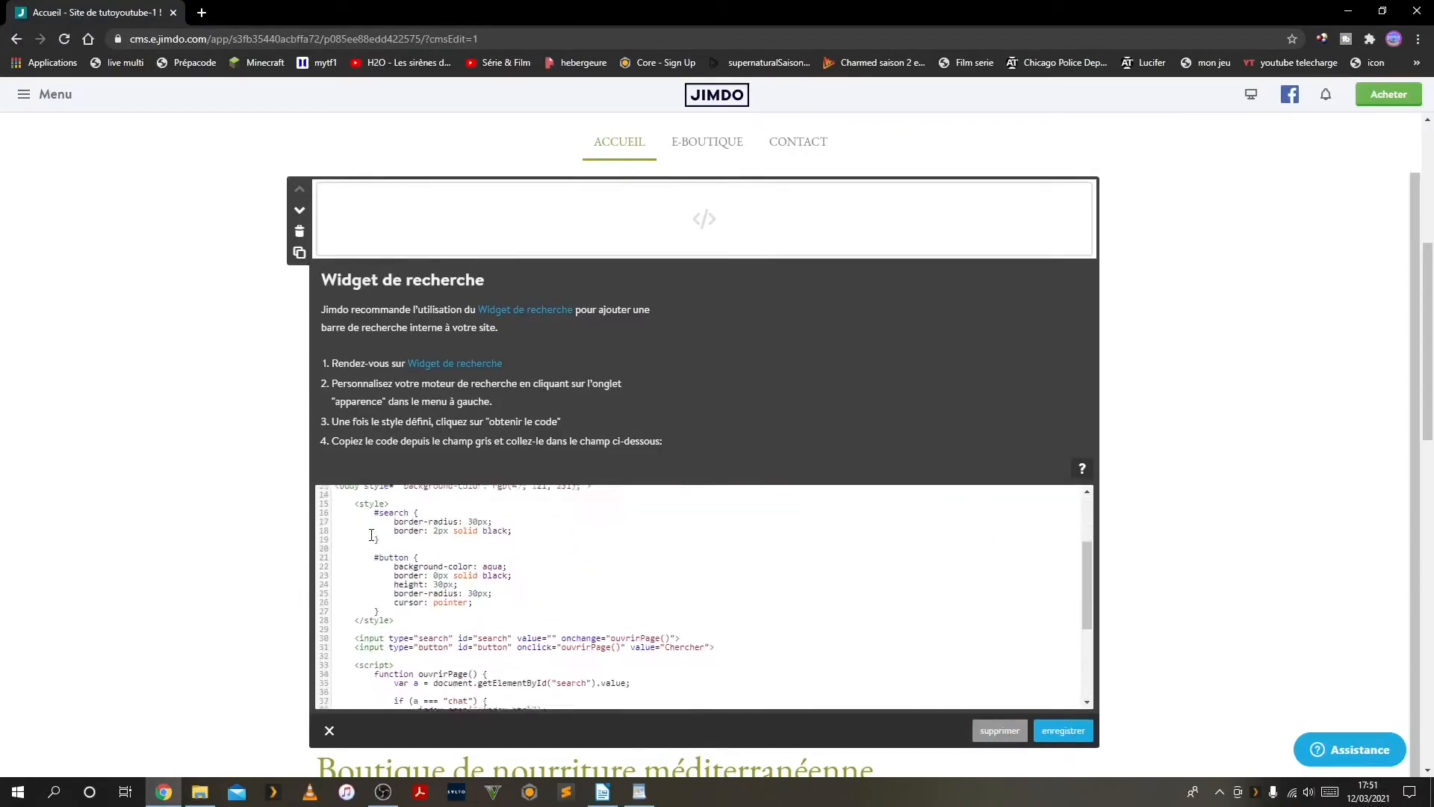
scroll(398, 532, down, 8)
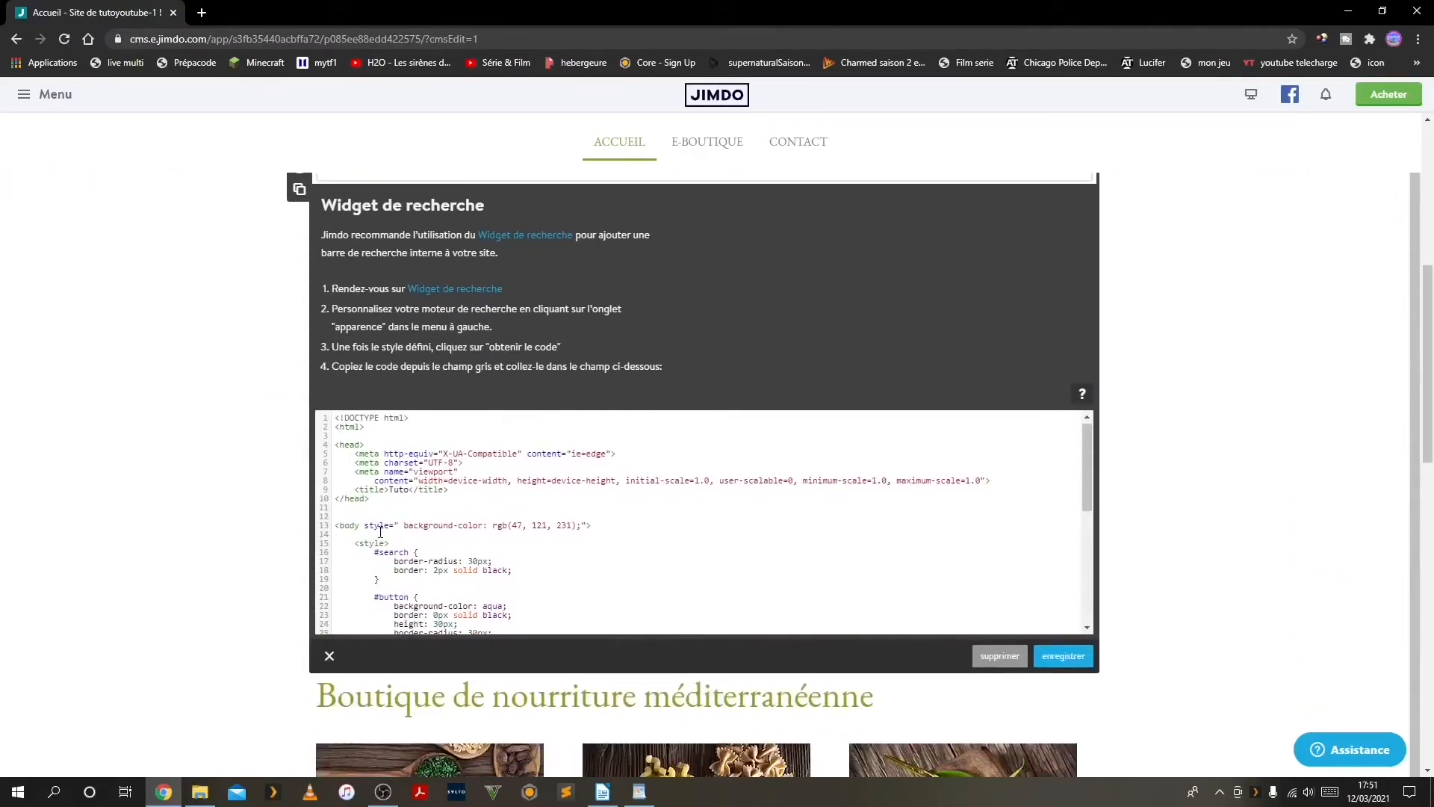
scroll(405, 529, down, 5)
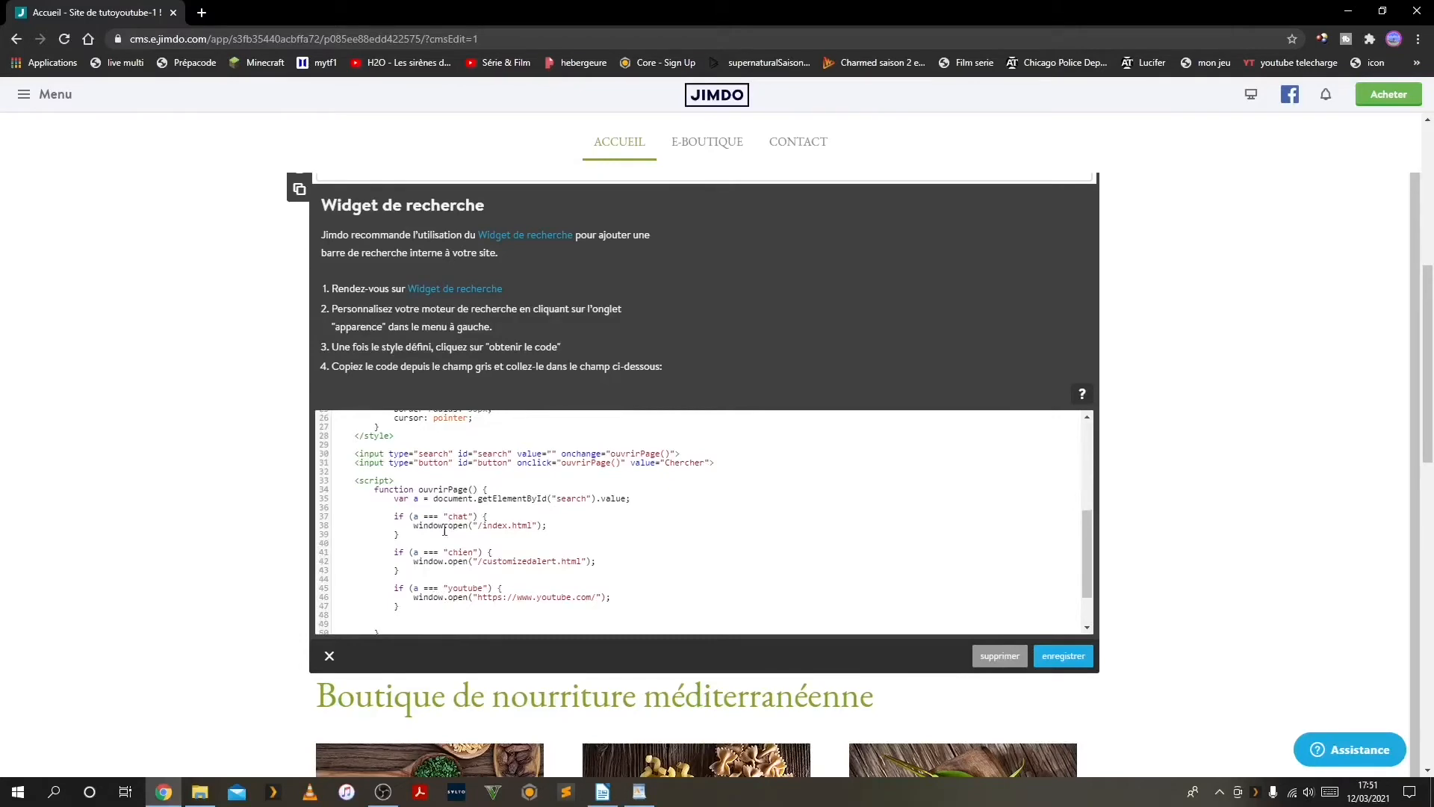
click(1075, 657)
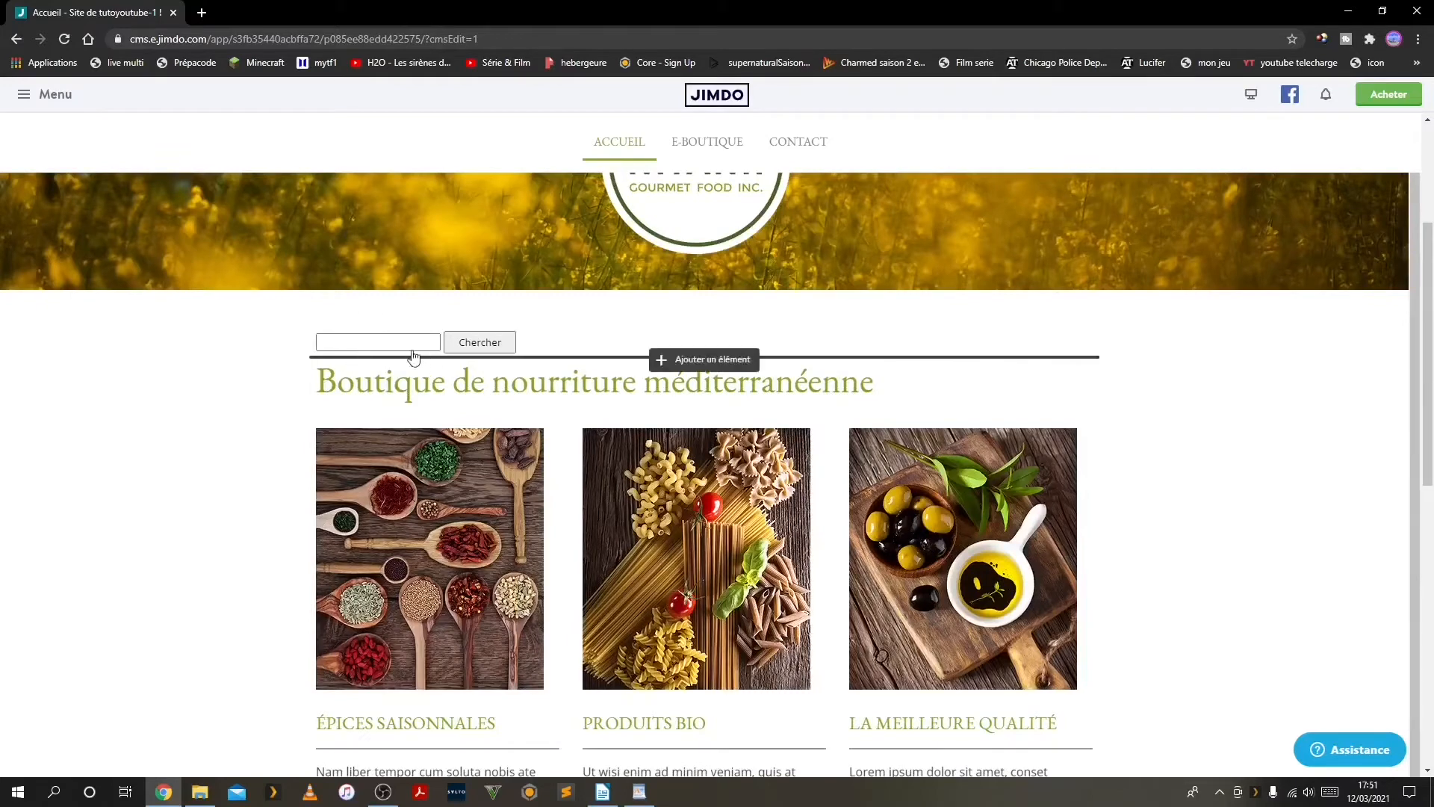
Open the public site in a new tab from the page preview and accept all its cookies
click(1249, 95)
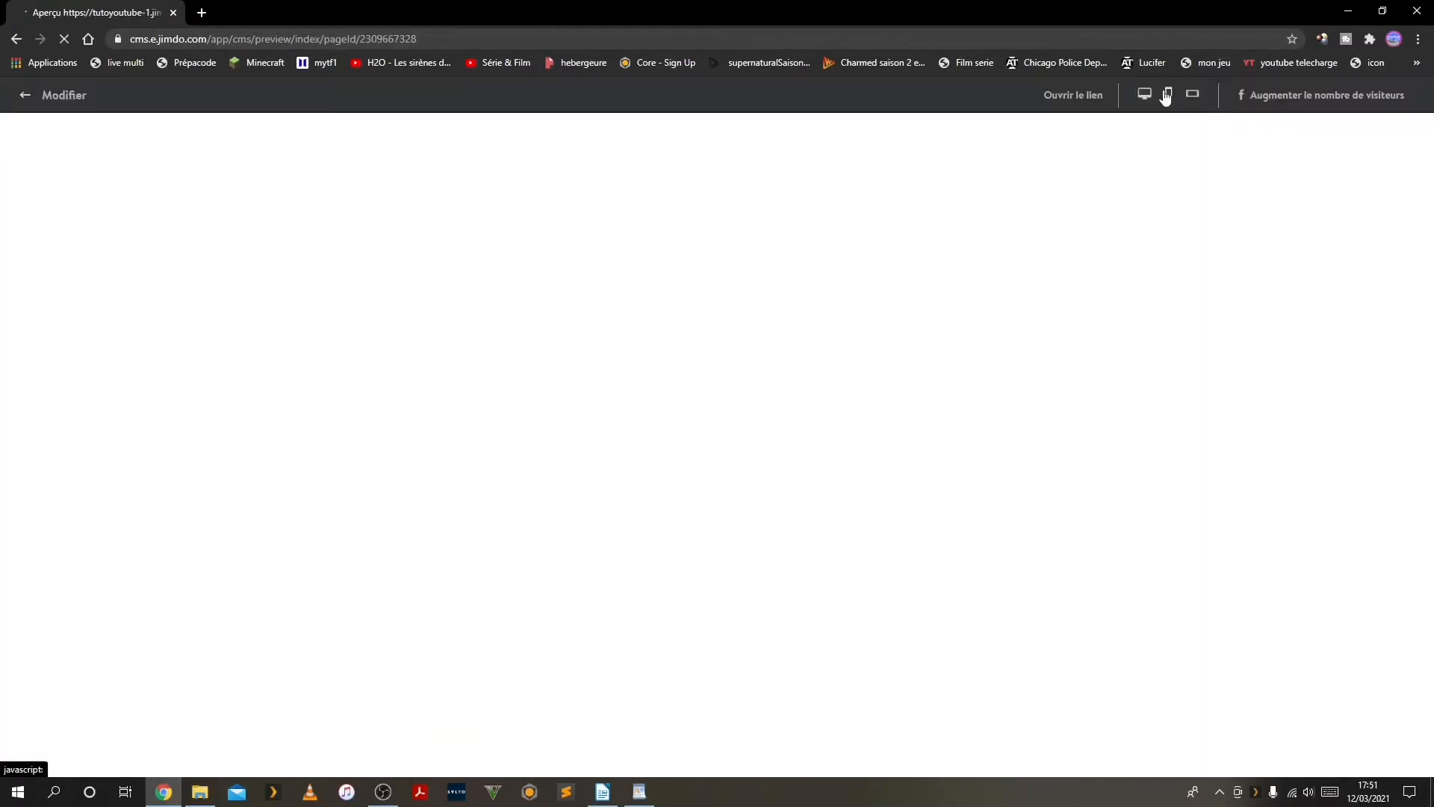
click(1068, 94)
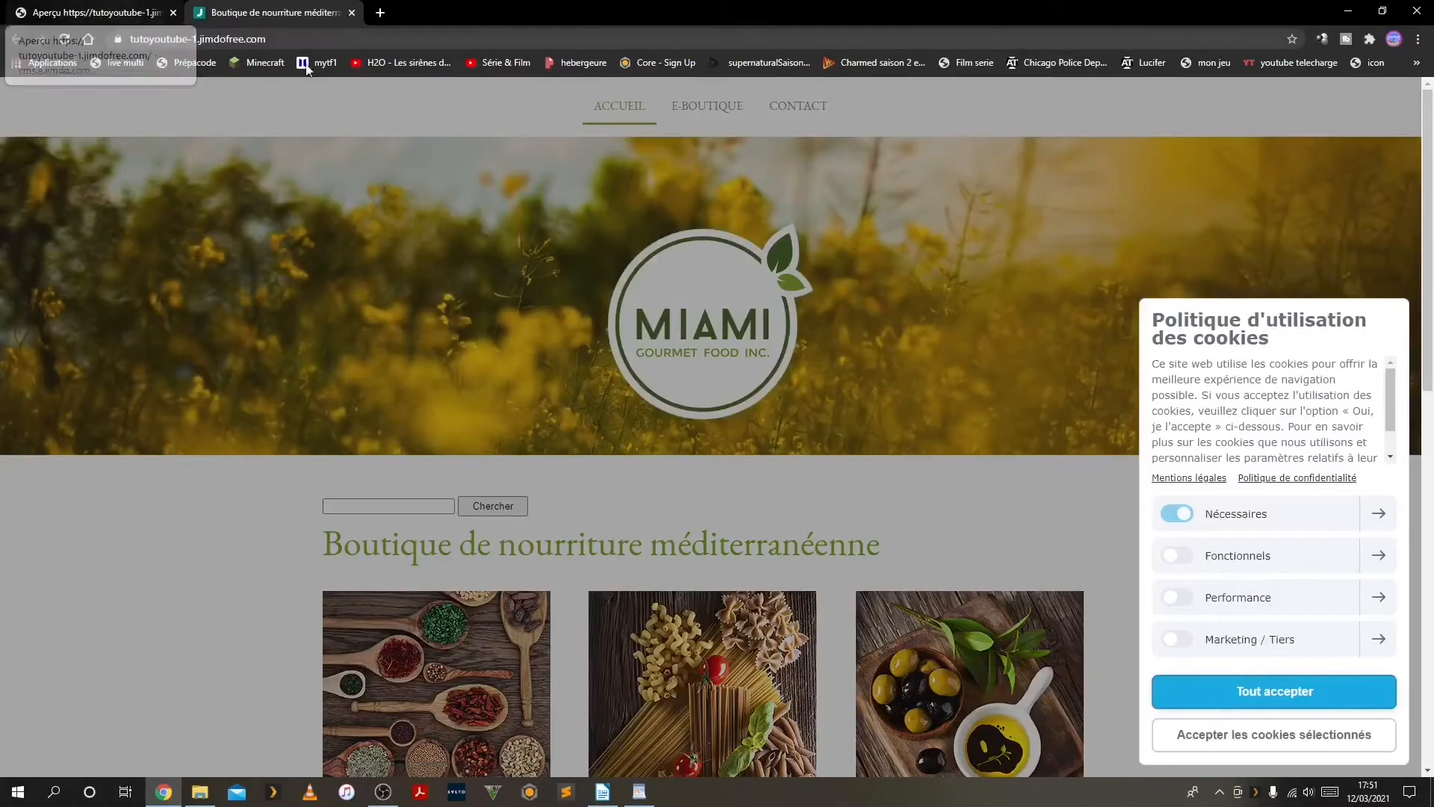
click(1184, 698)
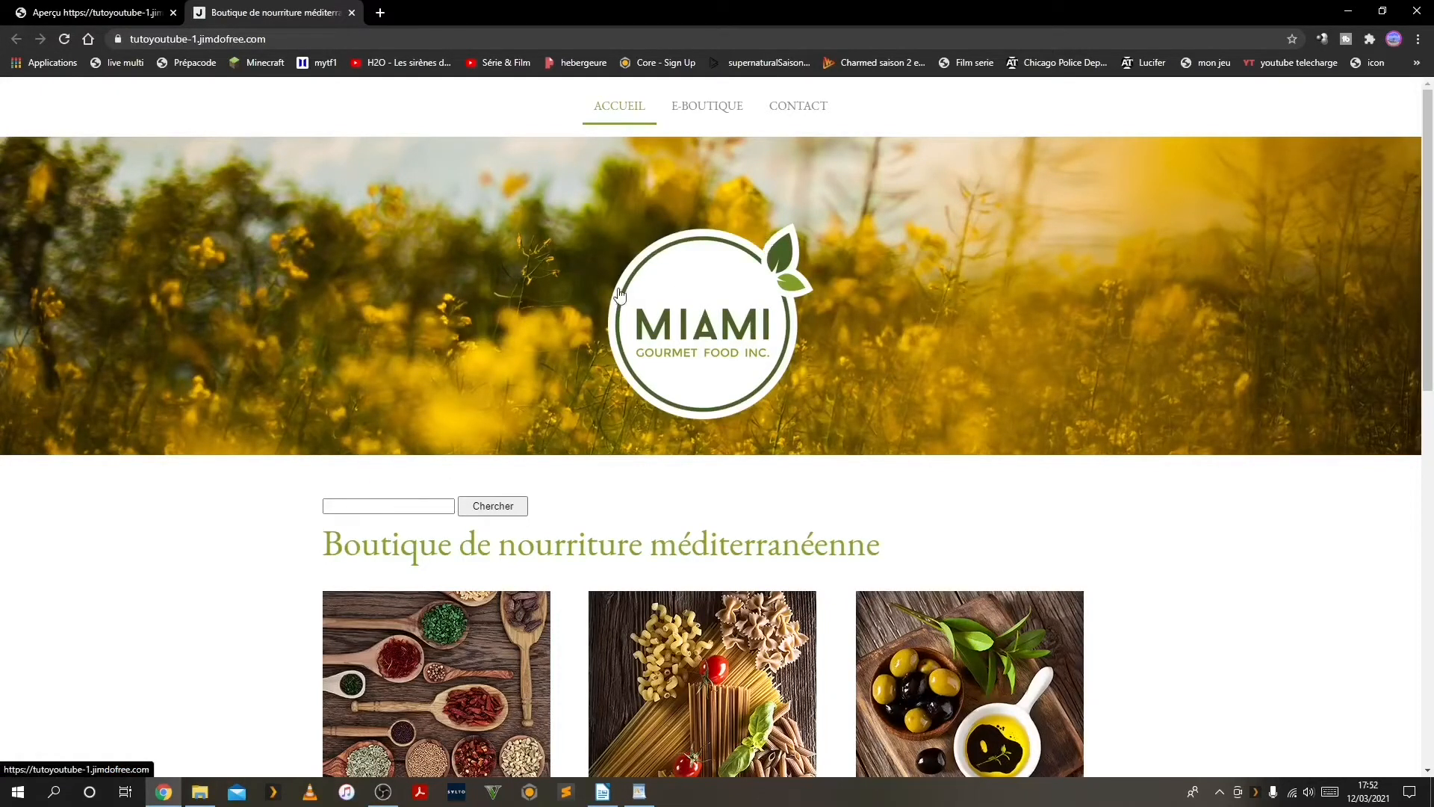
Try the new search bar on the public site with the suggested term that begins with "d"
click(408, 507)
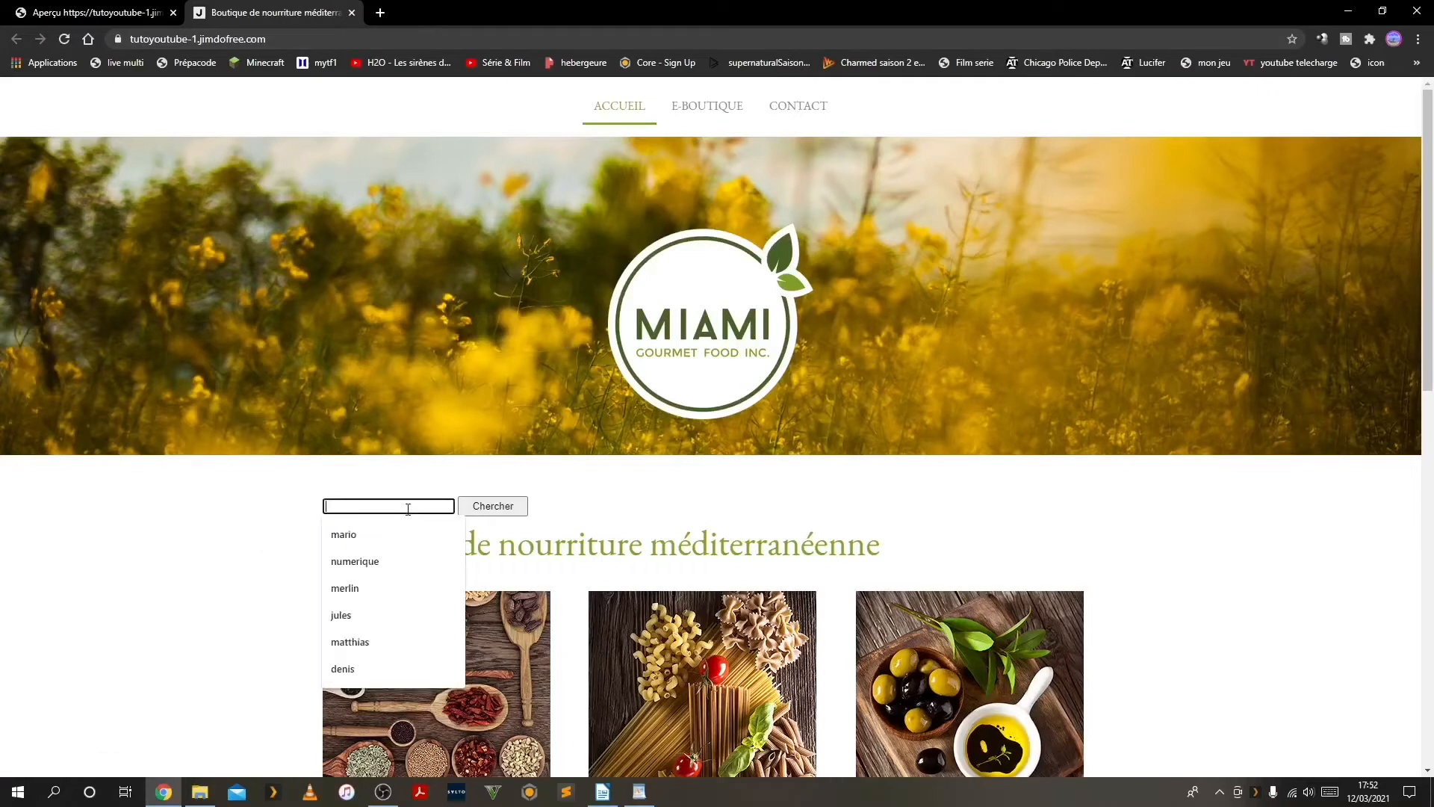
text(denis)
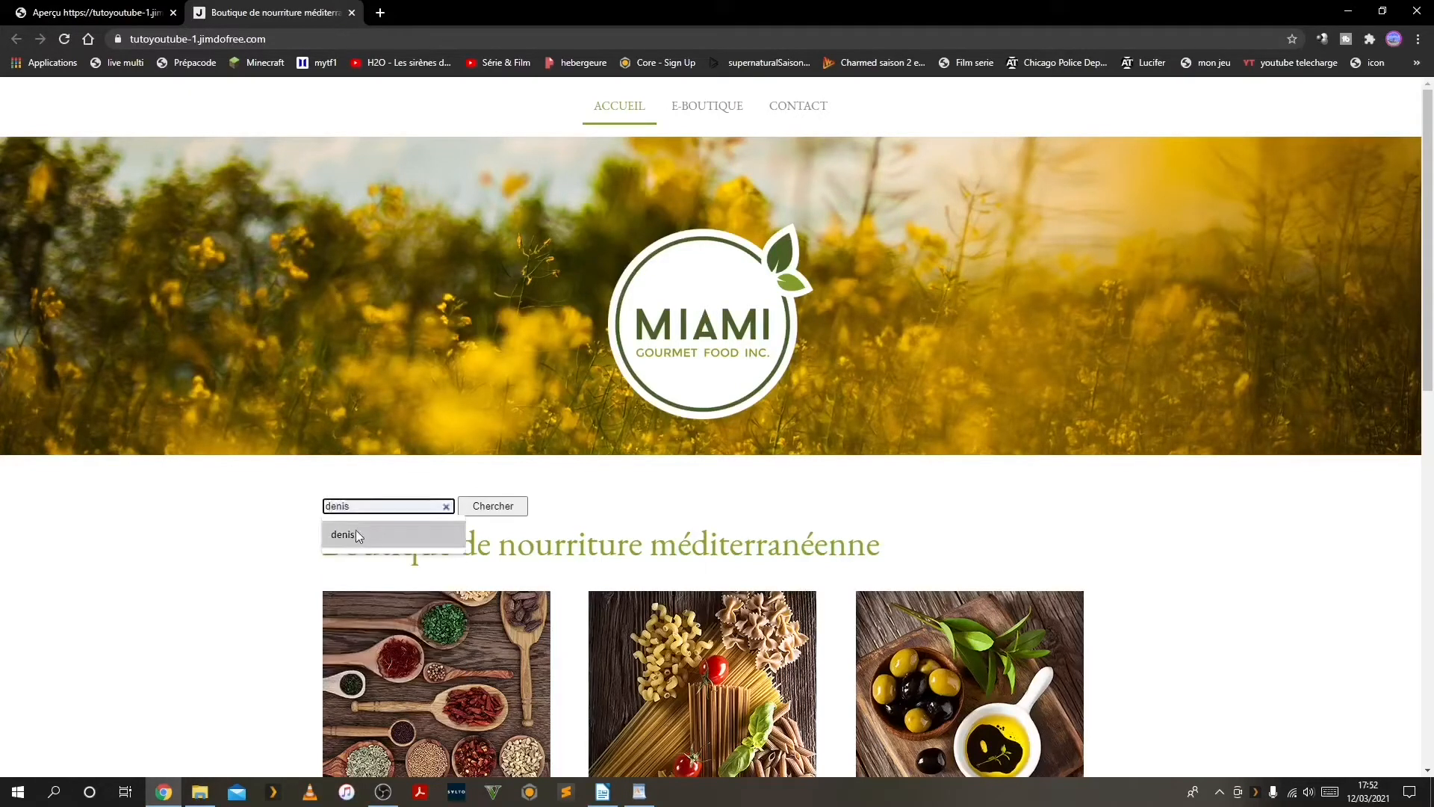
click(355, 531)
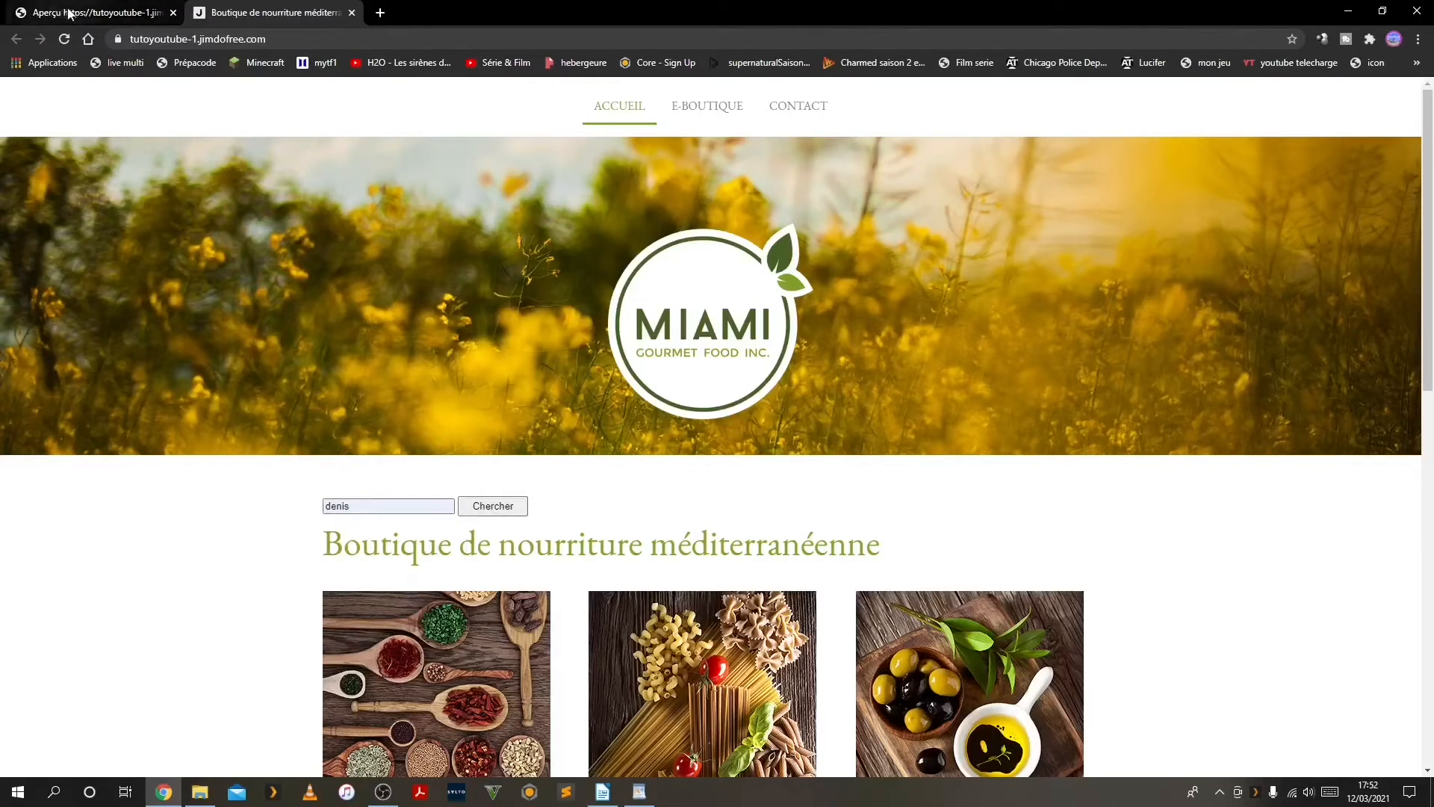
Return from the page preview to the Jimdo editor and open the search widget to examine its style and script code
click(112, 18)
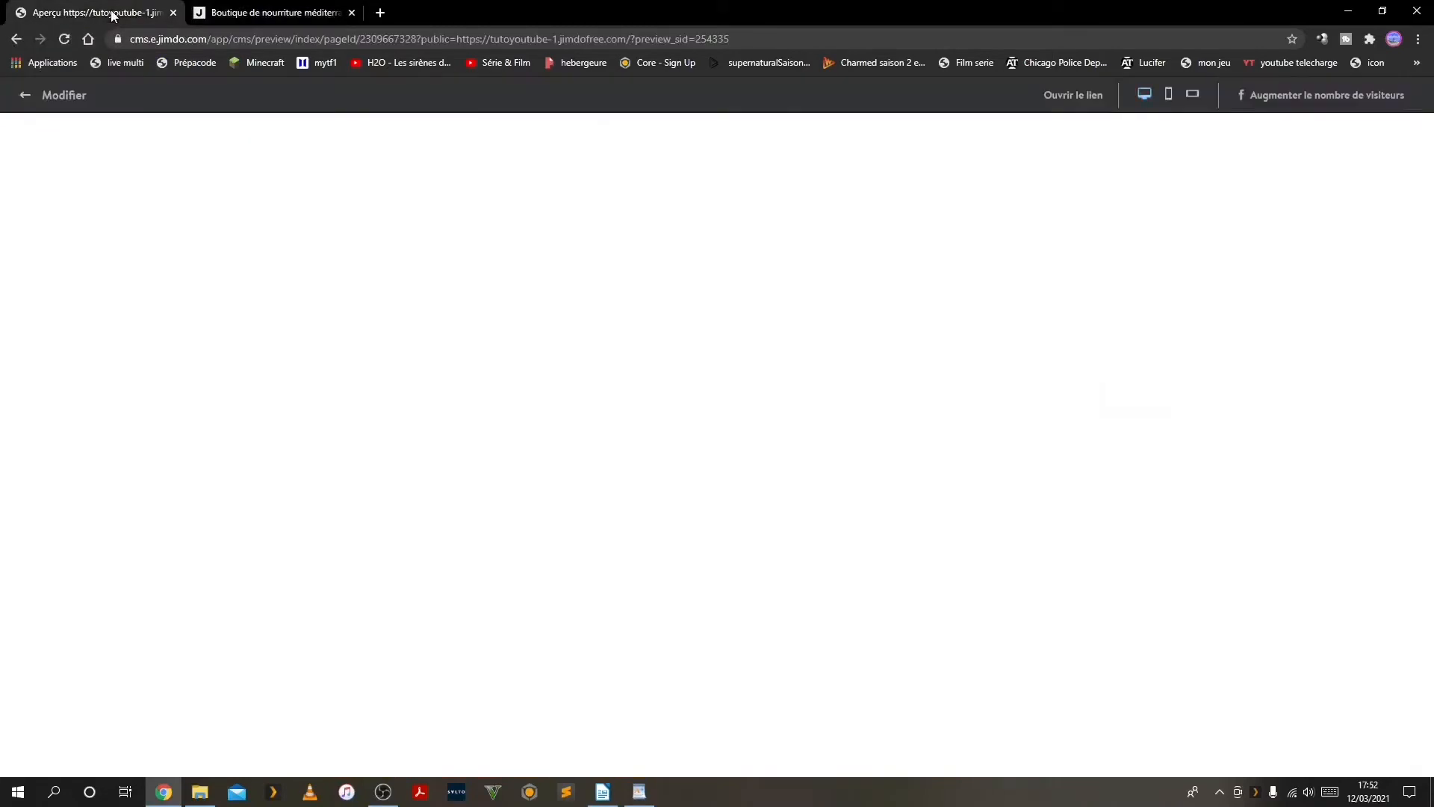
click(25, 95)
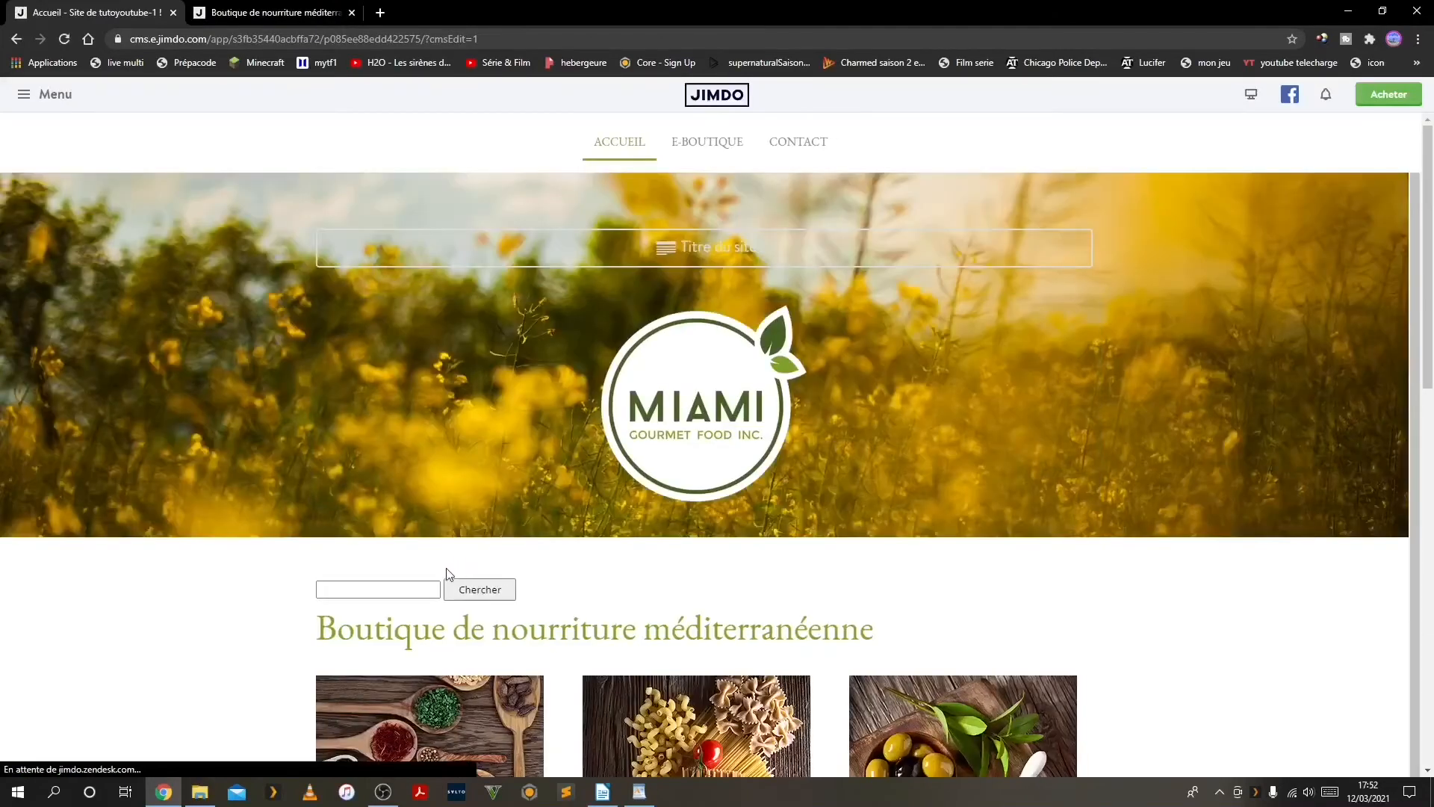
click(418, 581)
scroll(423, 519, down, 4)
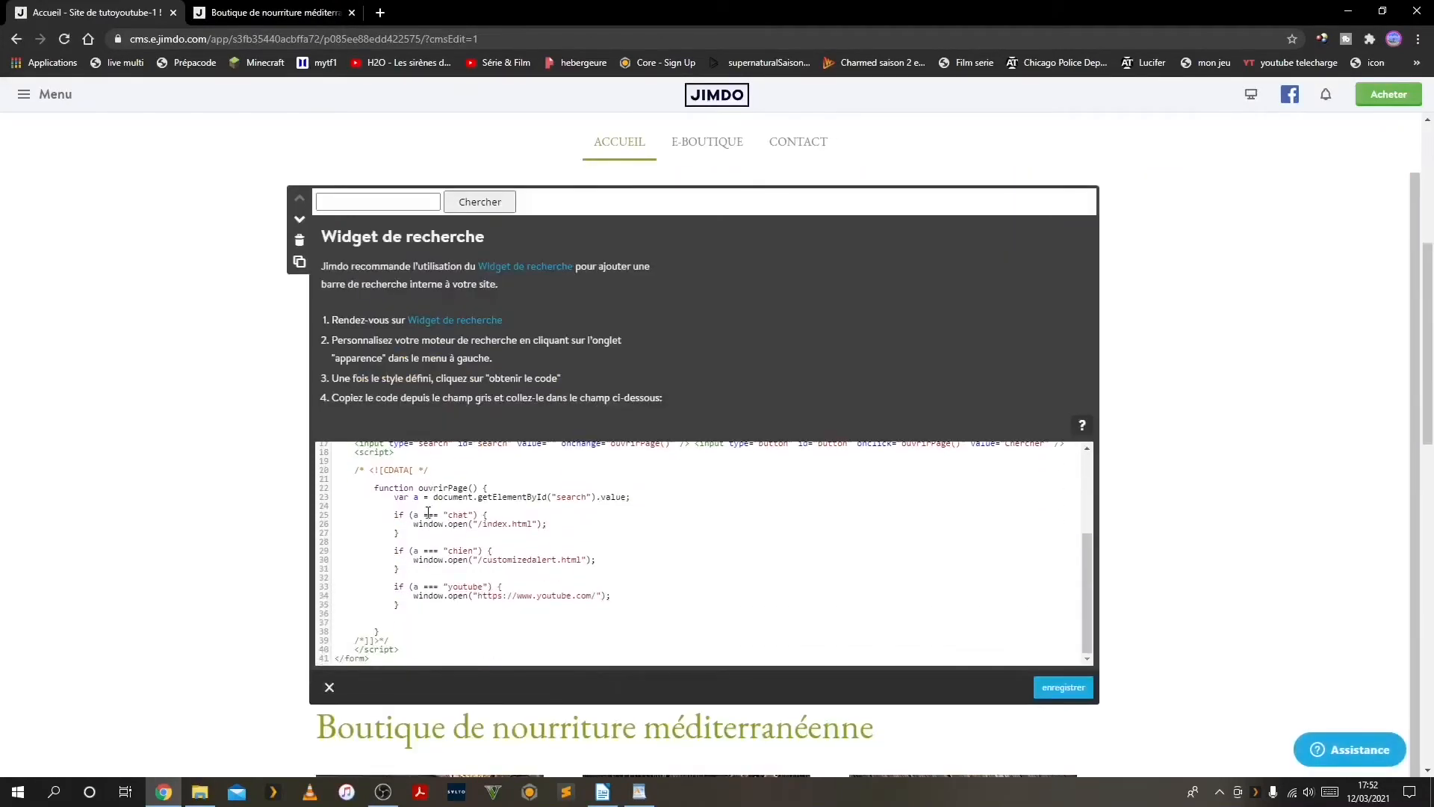
scroll(333, 446, up, 4)
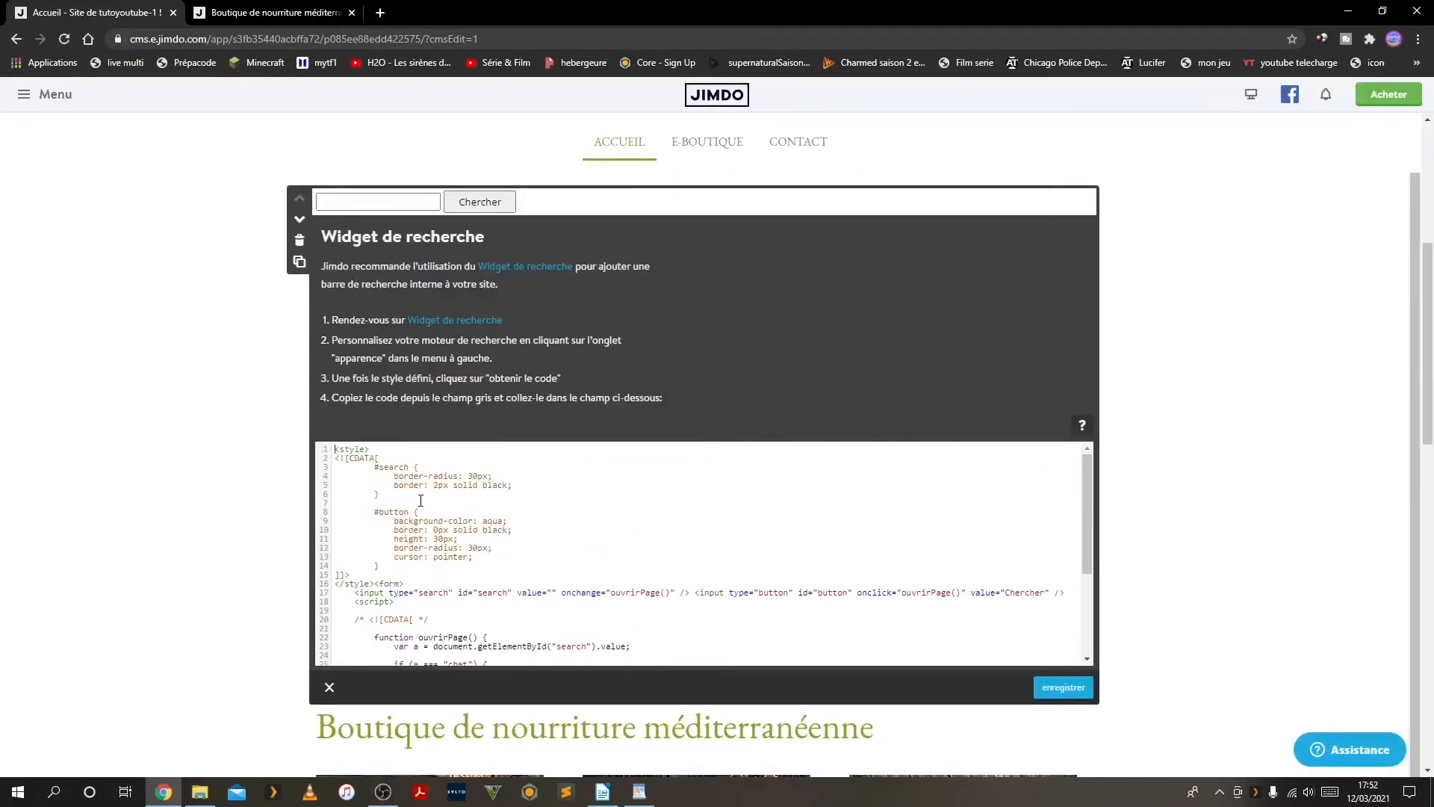
scroll(409, 548, down, 2)
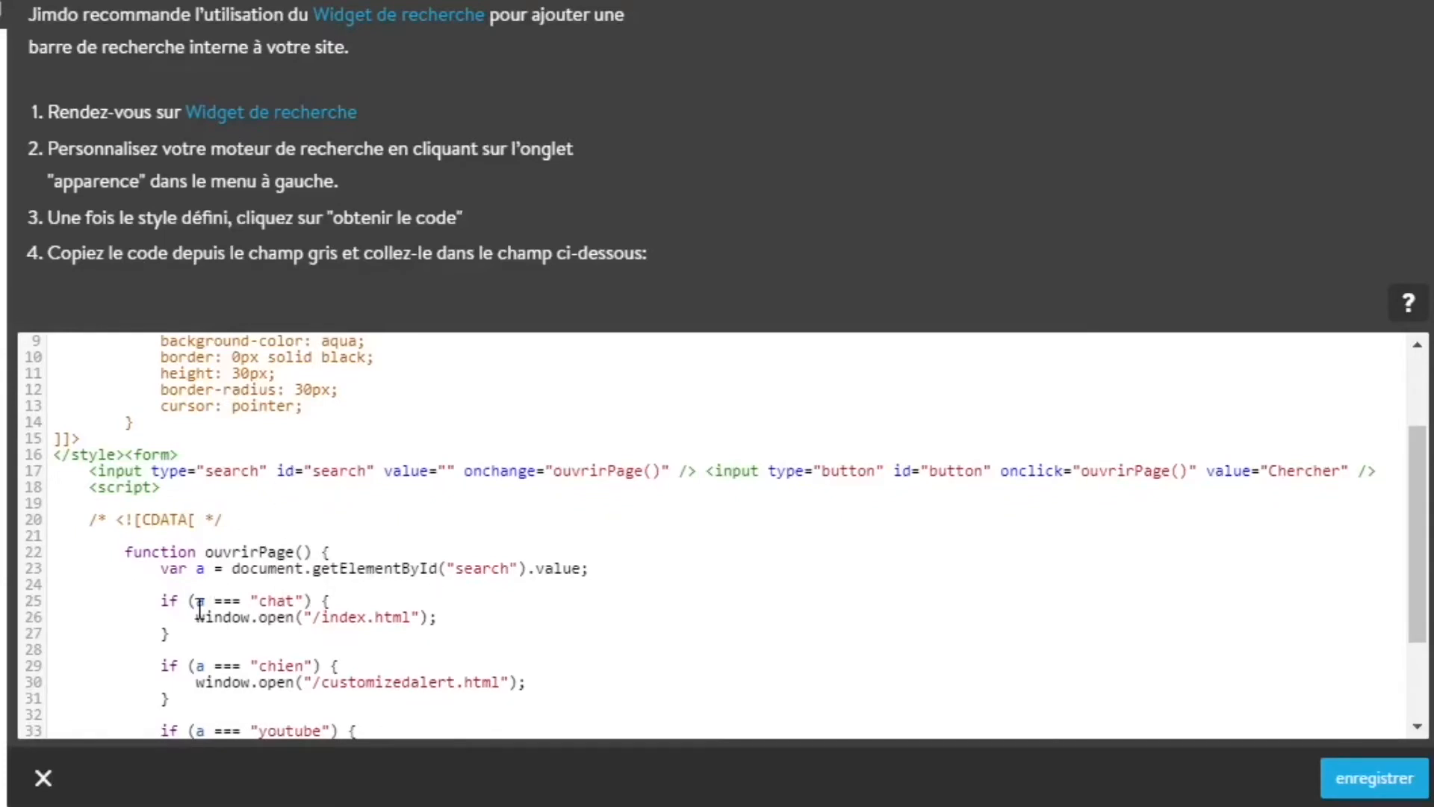
scroll(209, 565, down, 1)
scroll(209, 565, down, 3)
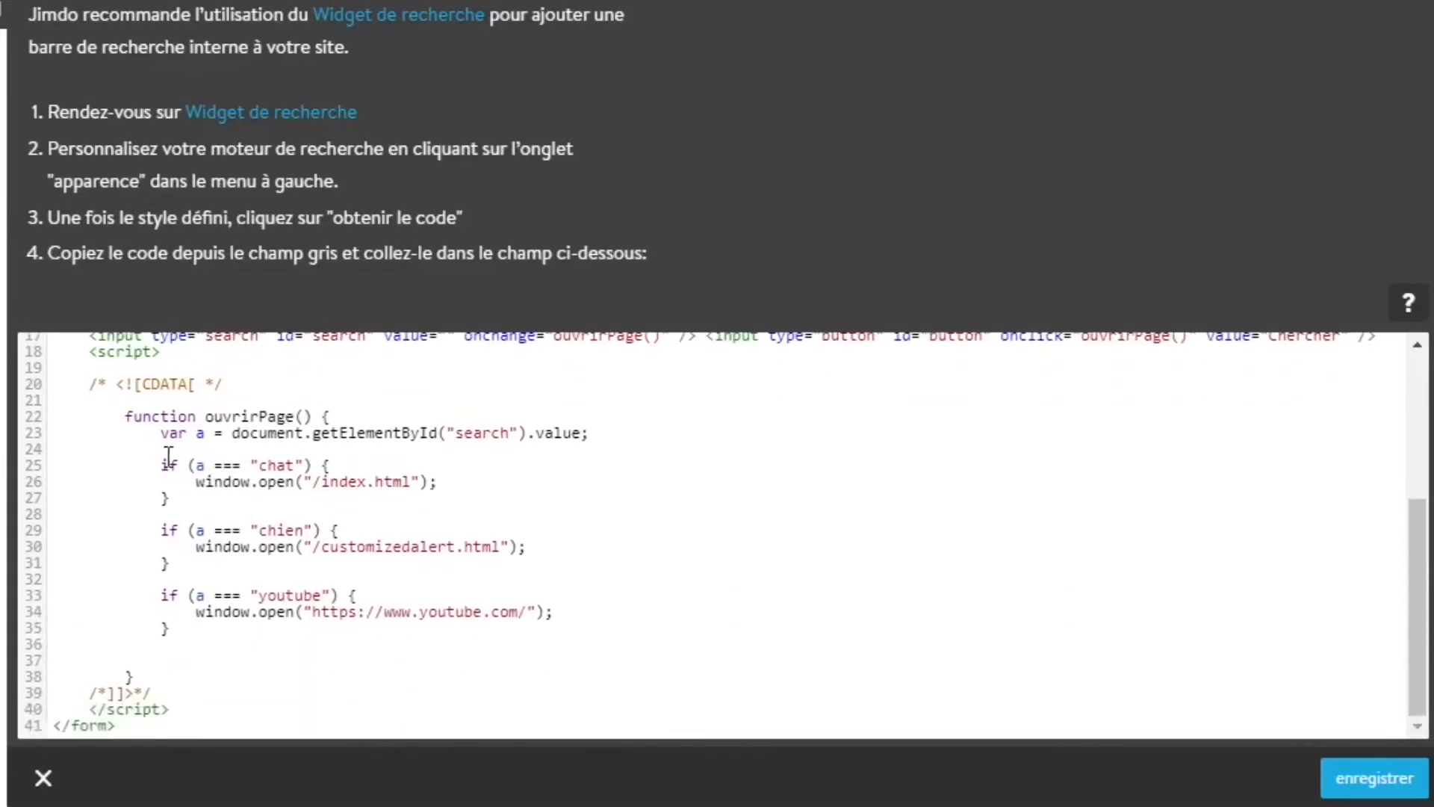
scroll(149, 422, up, 5)
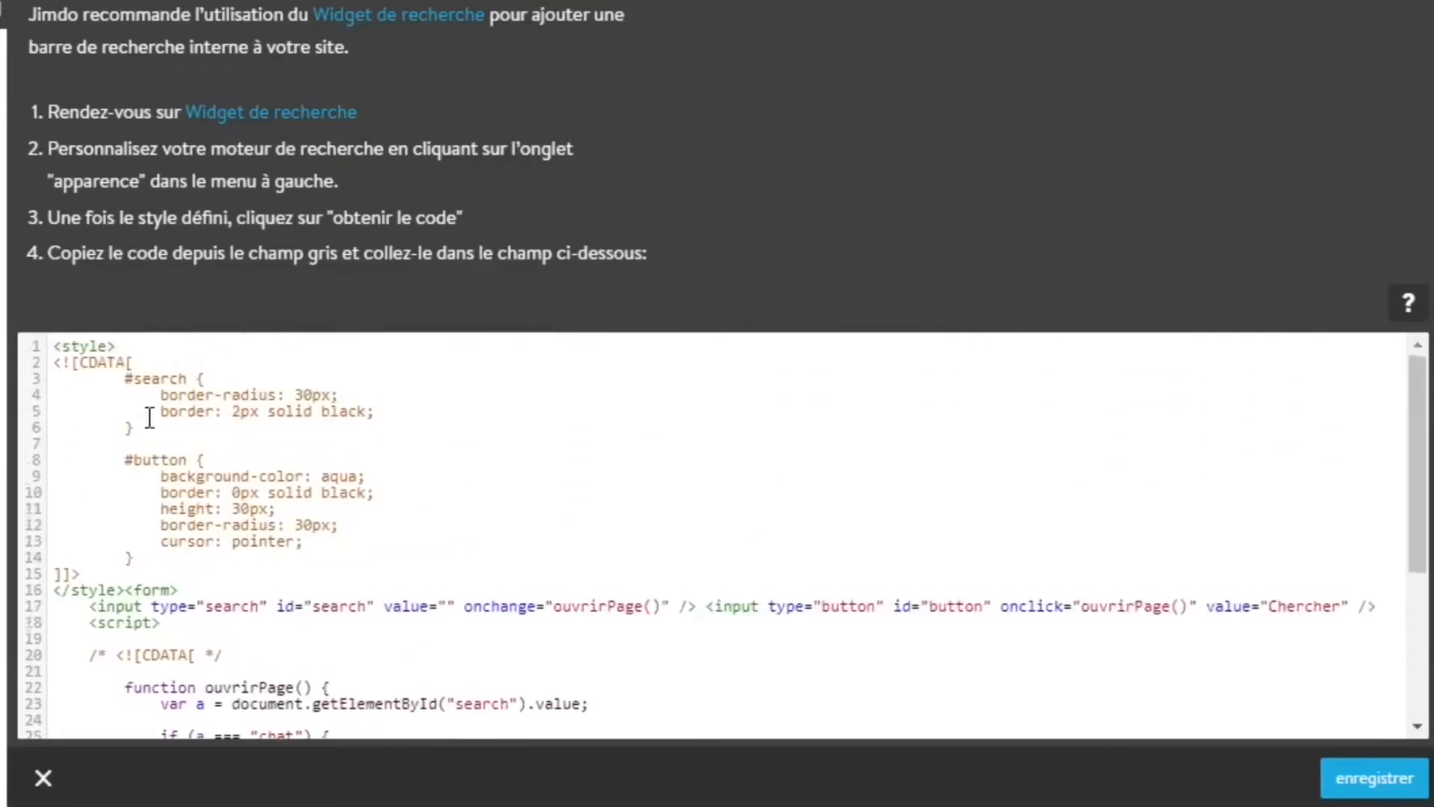
Replace the search term "chat" in the script's first condition with the channel owner's first name in lowercase
scroll(153, 418, down, 5)
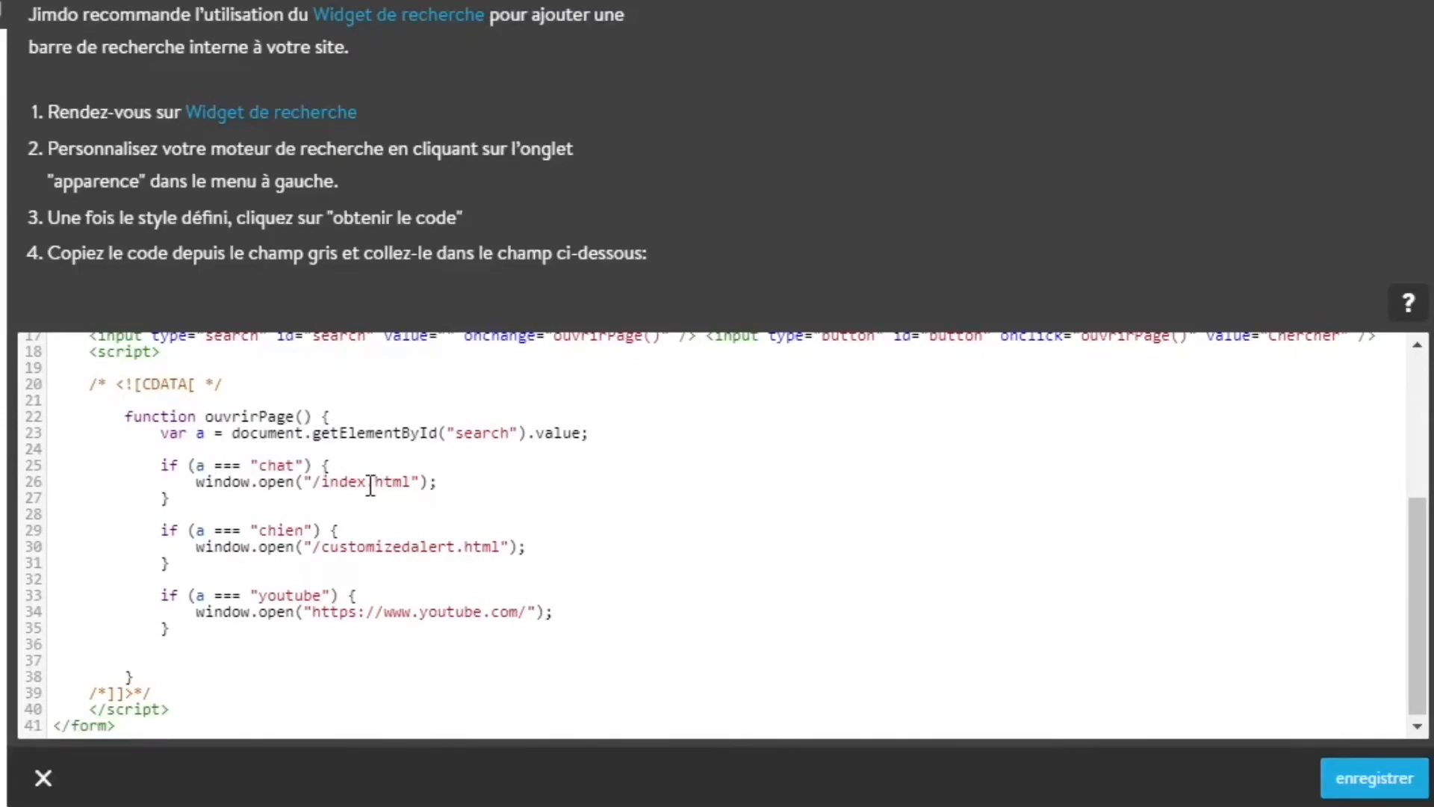
double_click(277, 465)
text(matthia)
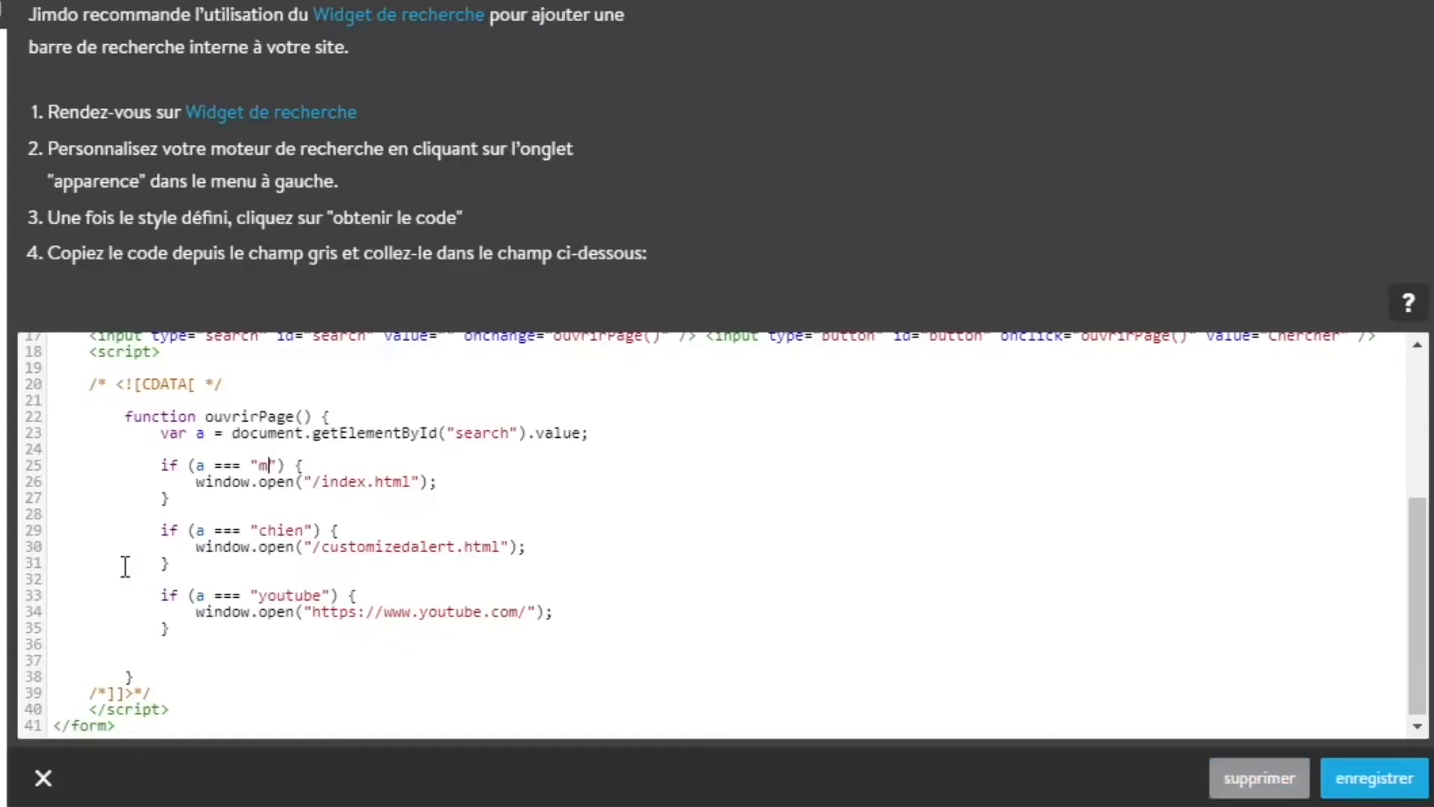
text(s)
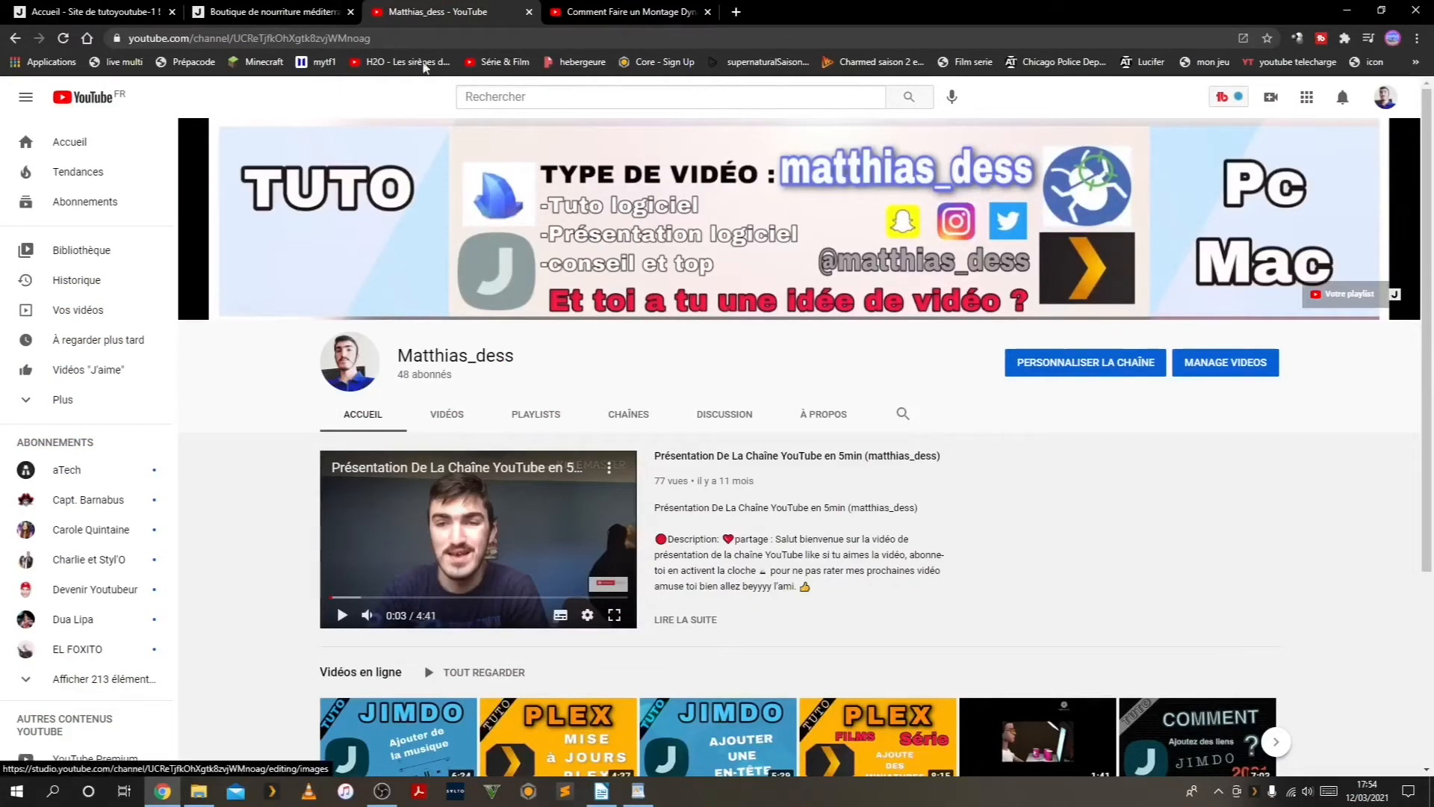
Copy the YouTube channel's URL and paste it over "/index.html" in the first condition, leaving no stray character at its end
click(267, 42)
key(ctrl+c)
right_click(266, 42)
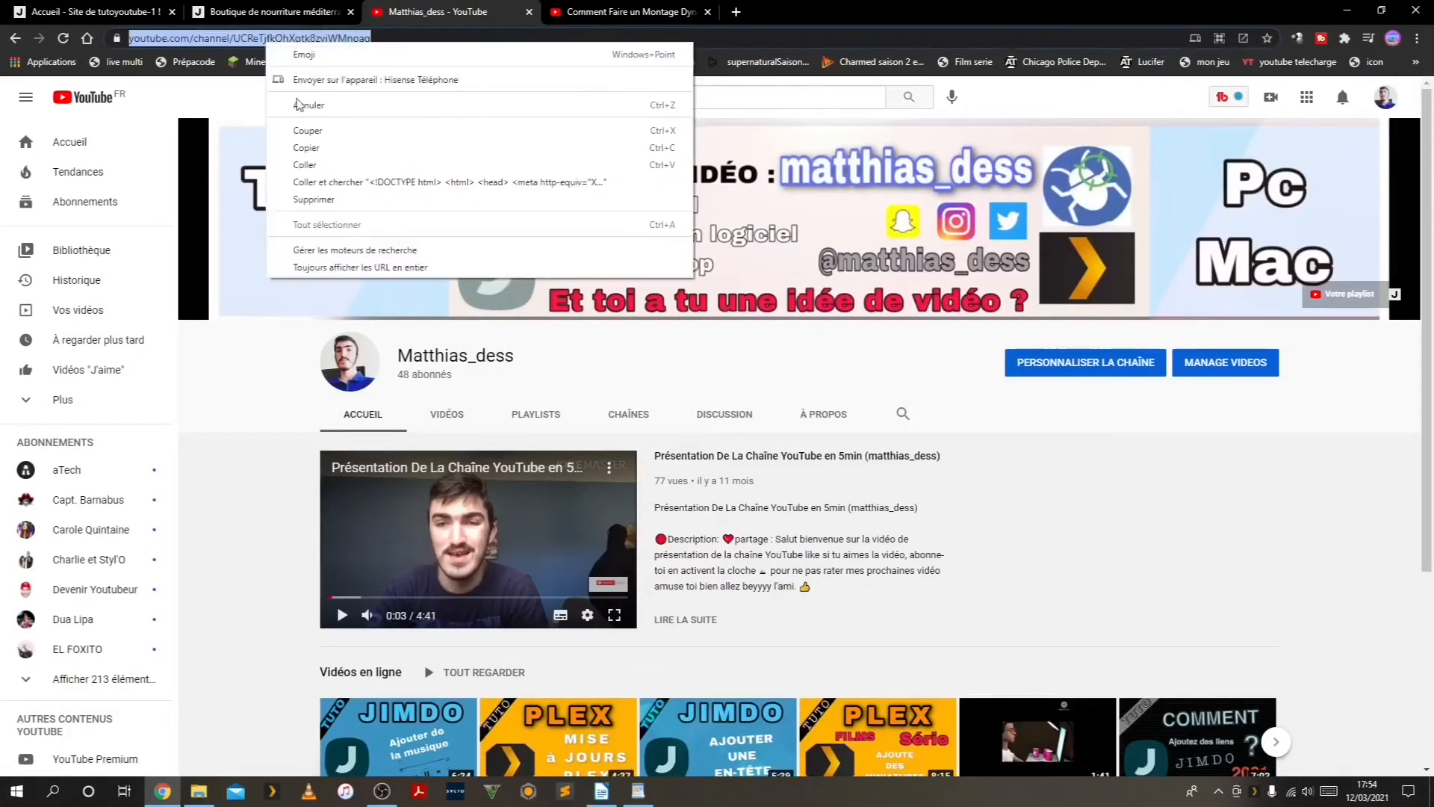
click(299, 147)
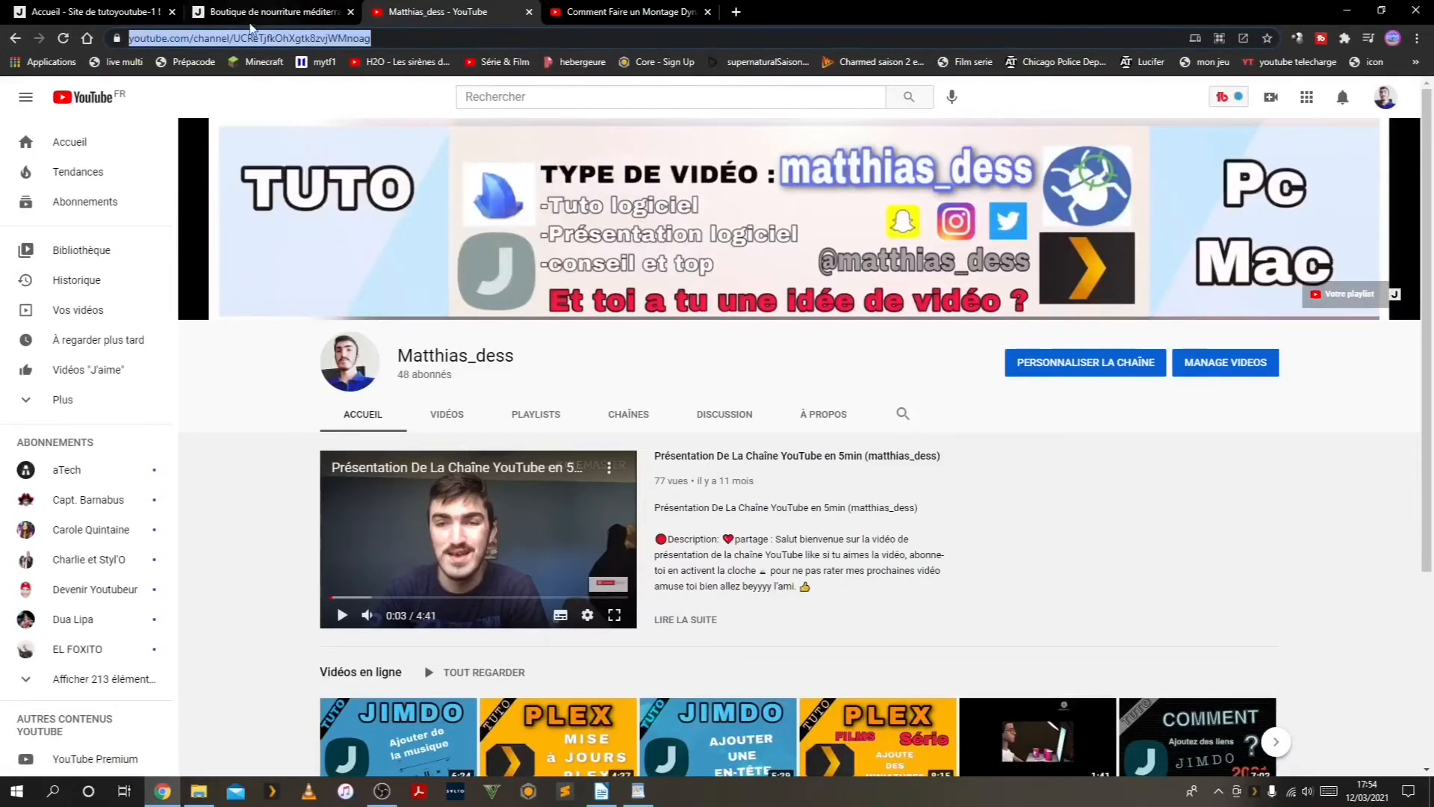
click(261, 12)
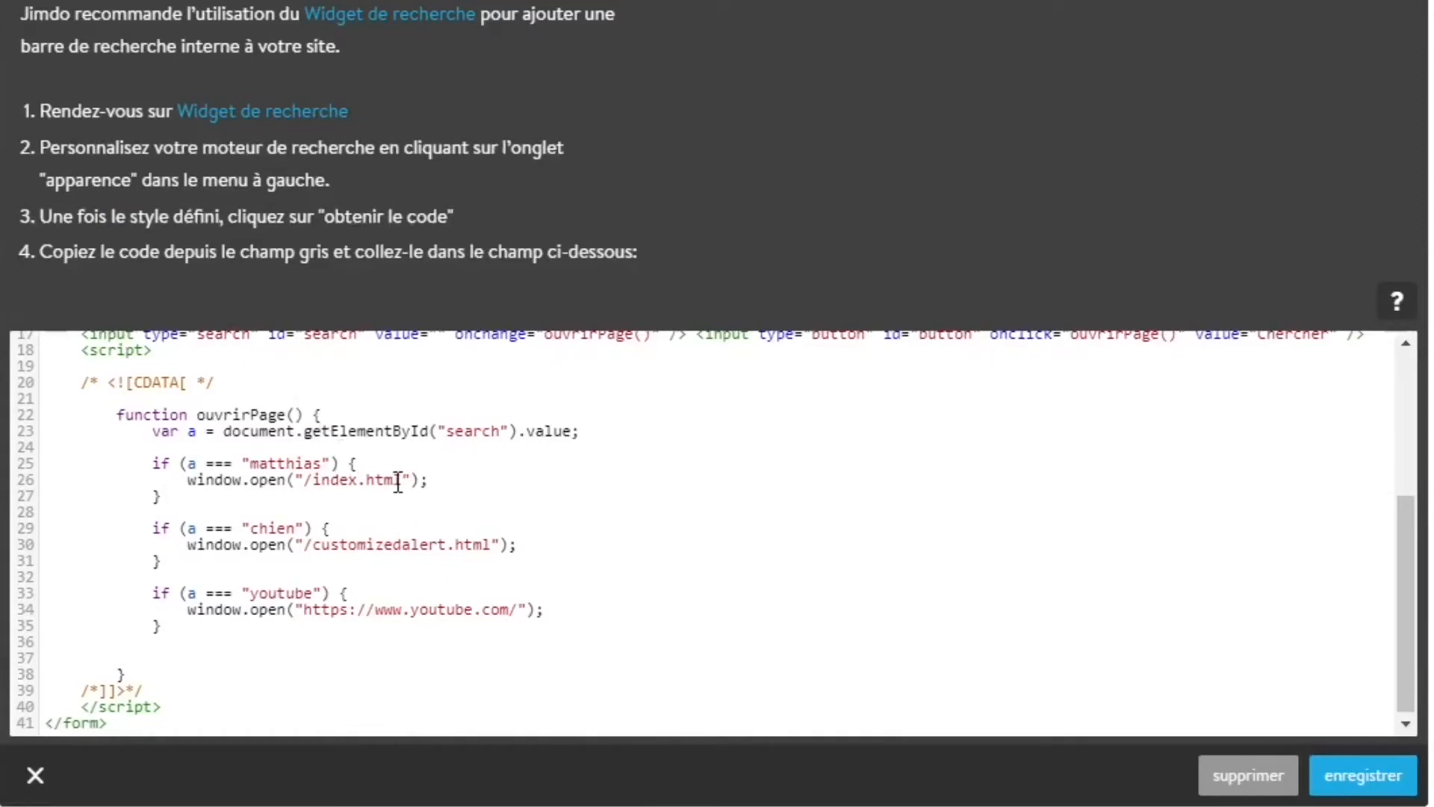
drag(400, 480, 306, 479)
key(ctrl+v)
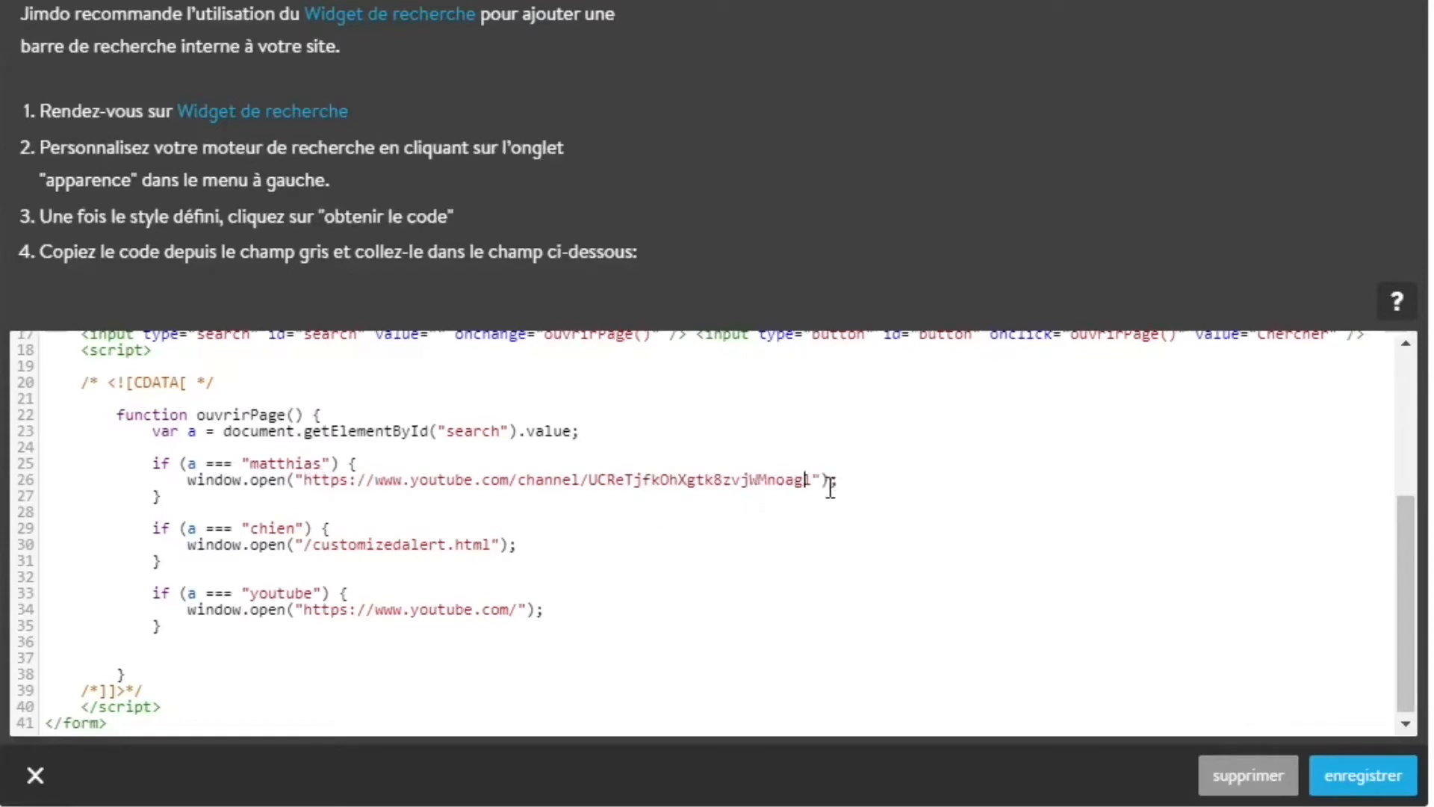
key(Delete)
Capitalize the initial letter of the first condition's search term and save the search widget
click(249, 461)
key(Delete)
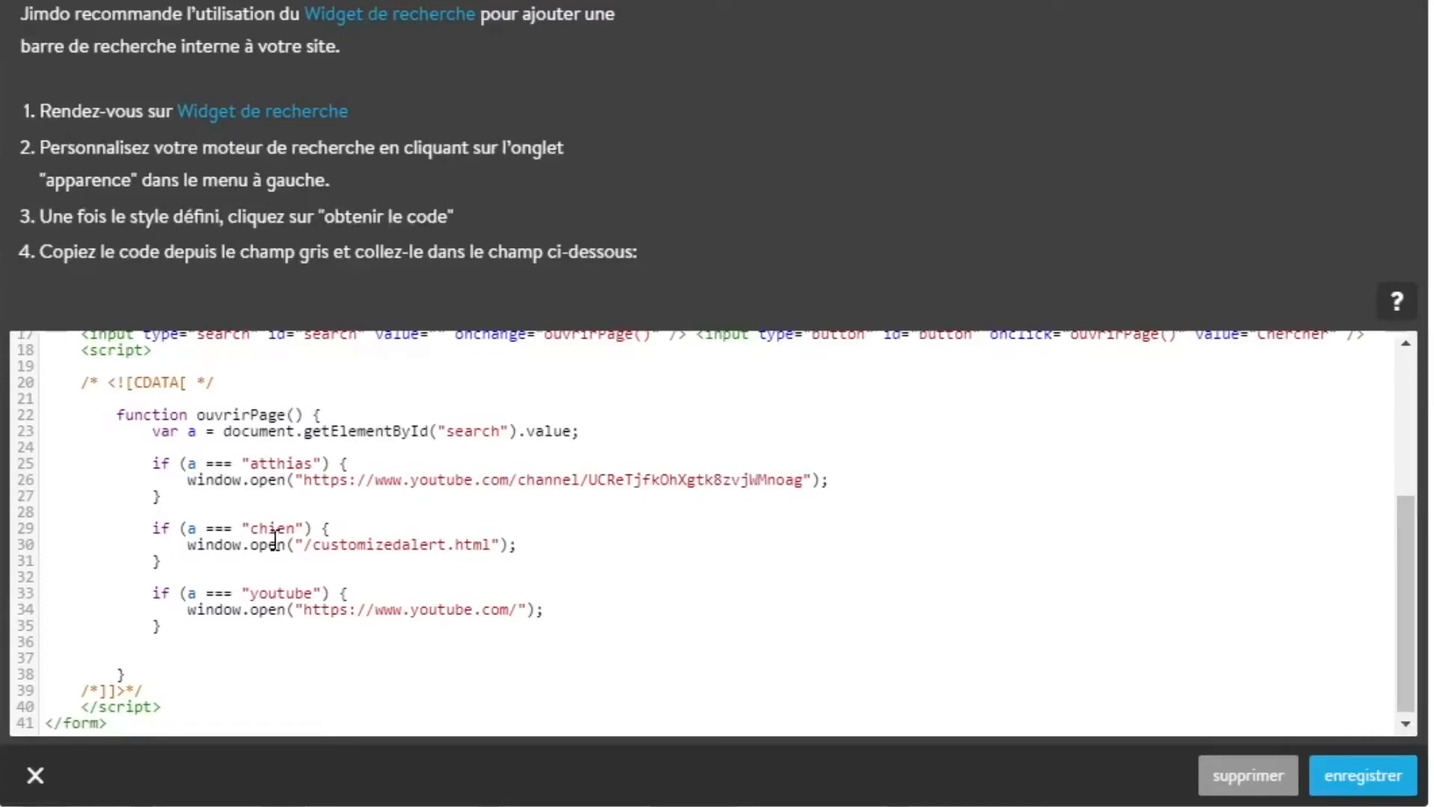
text(M)
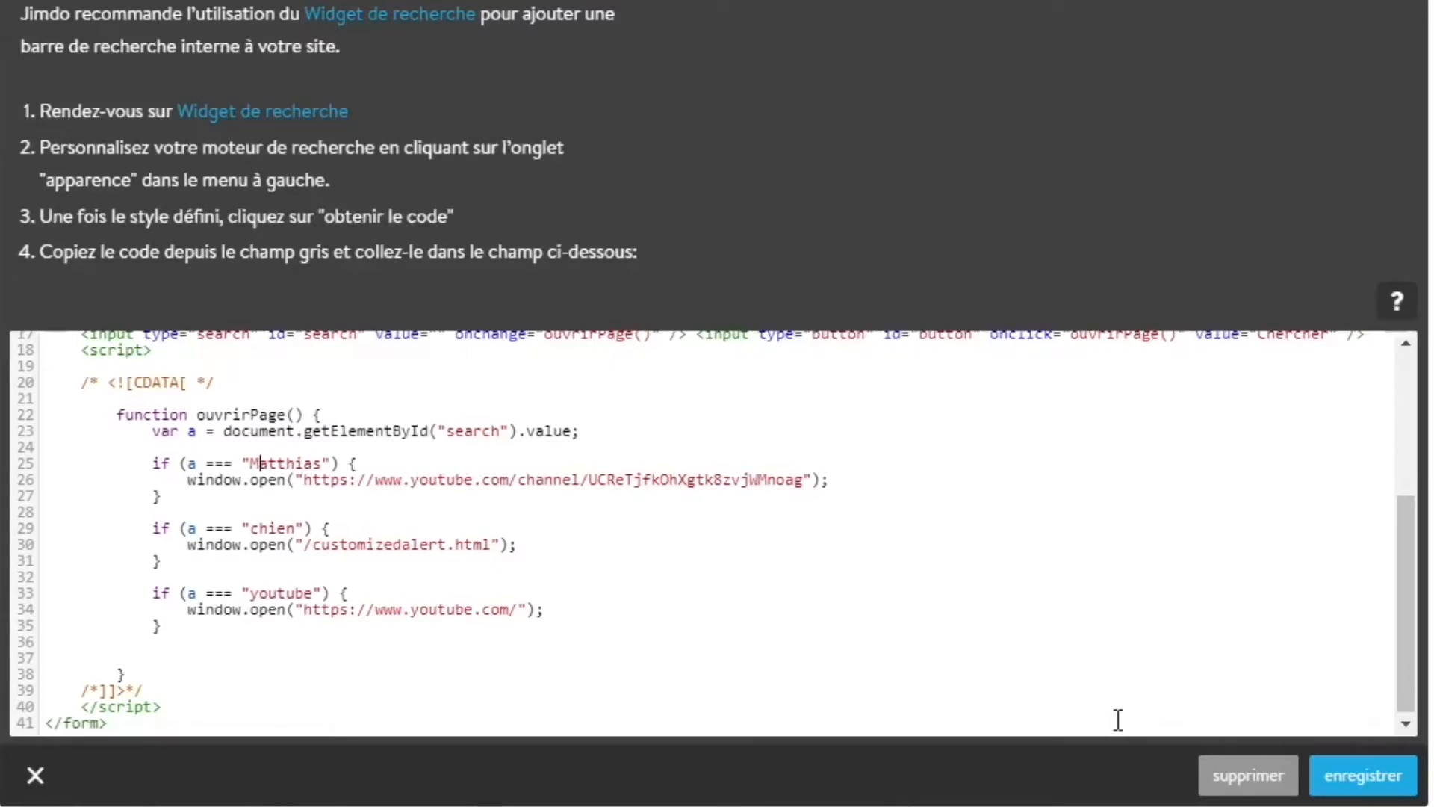
click(1410, 777)
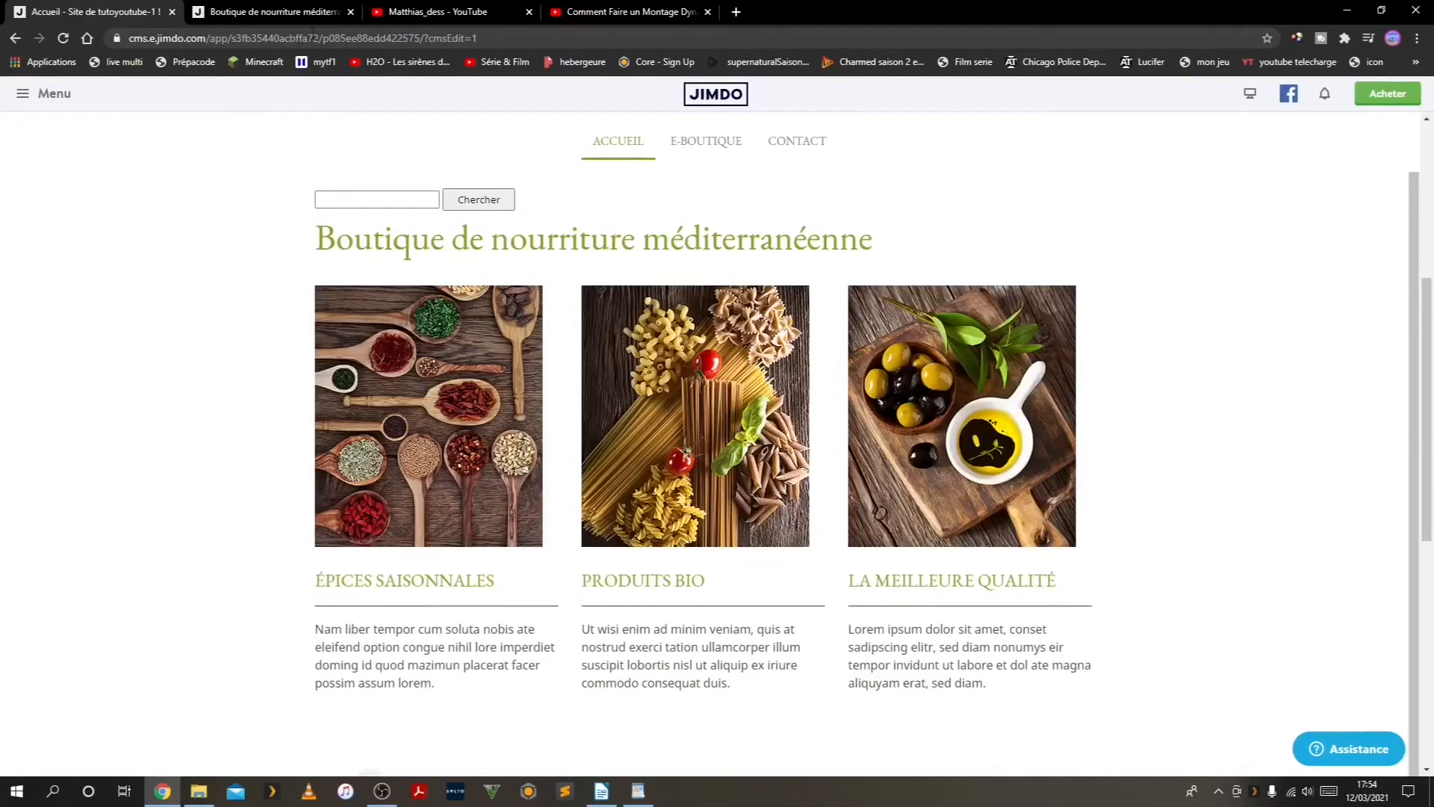
Reload the public site and try the search bar with the channel owner's first name in lowercase
click(317, 9)
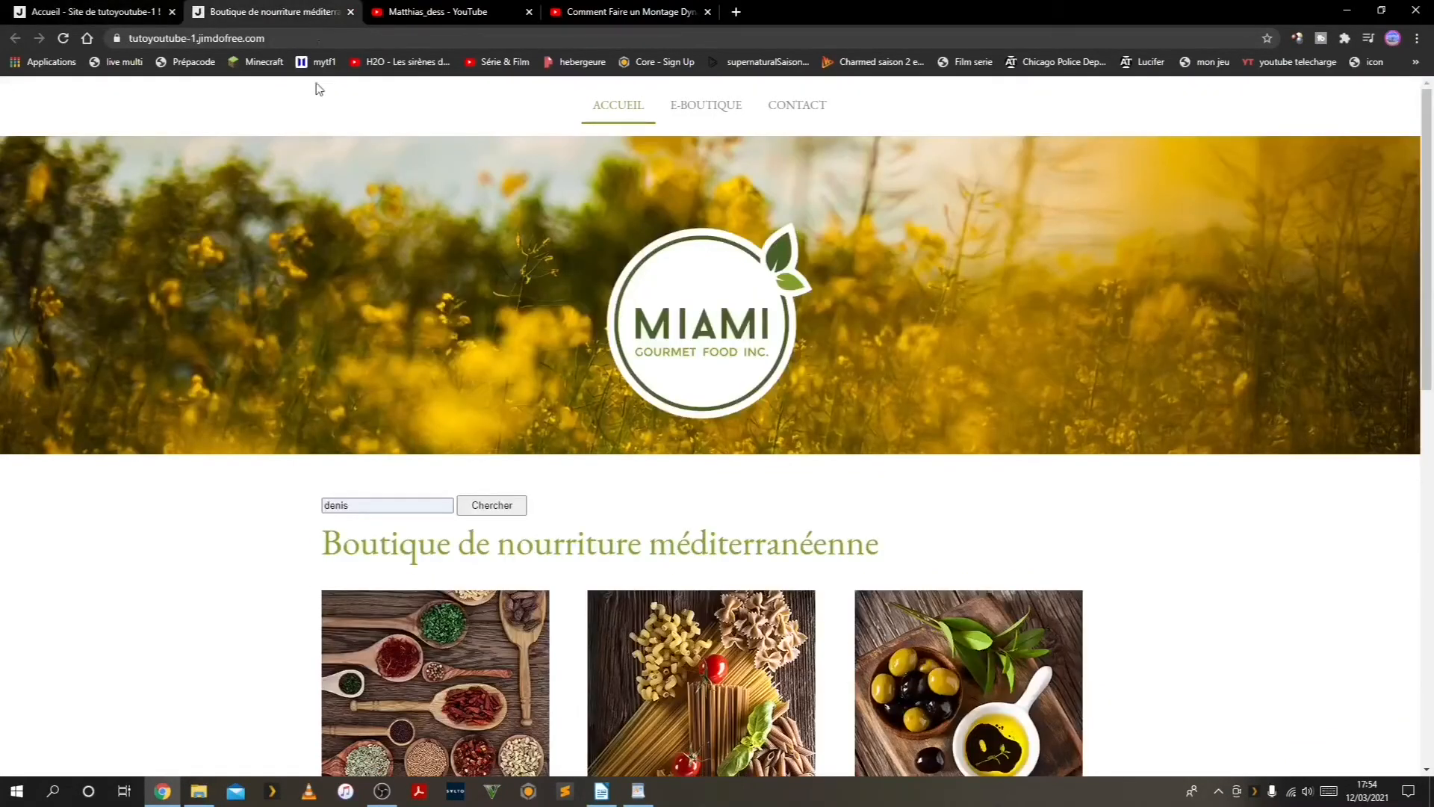
click(64, 37)
click(377, 505)
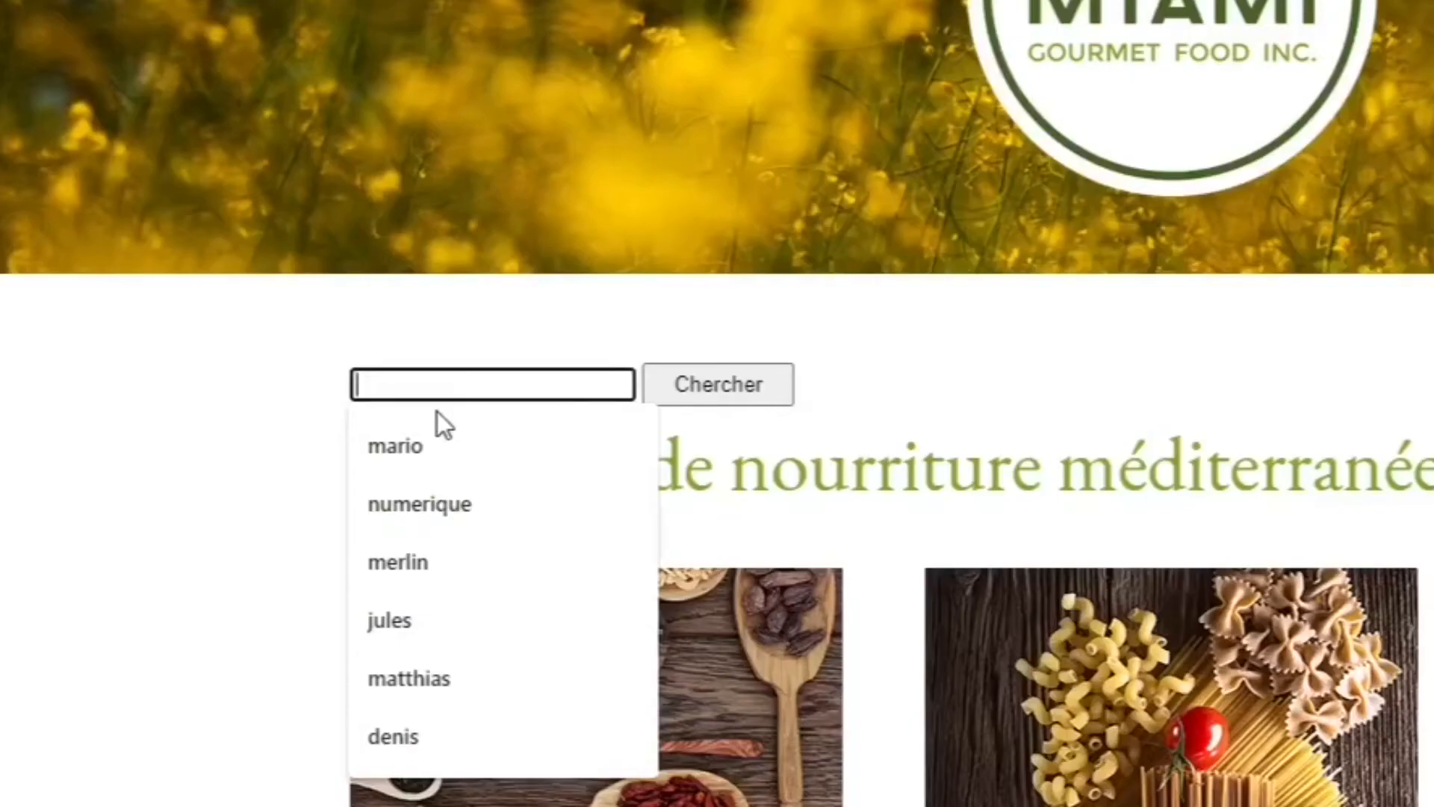
text(matthi)
click(437, 415)
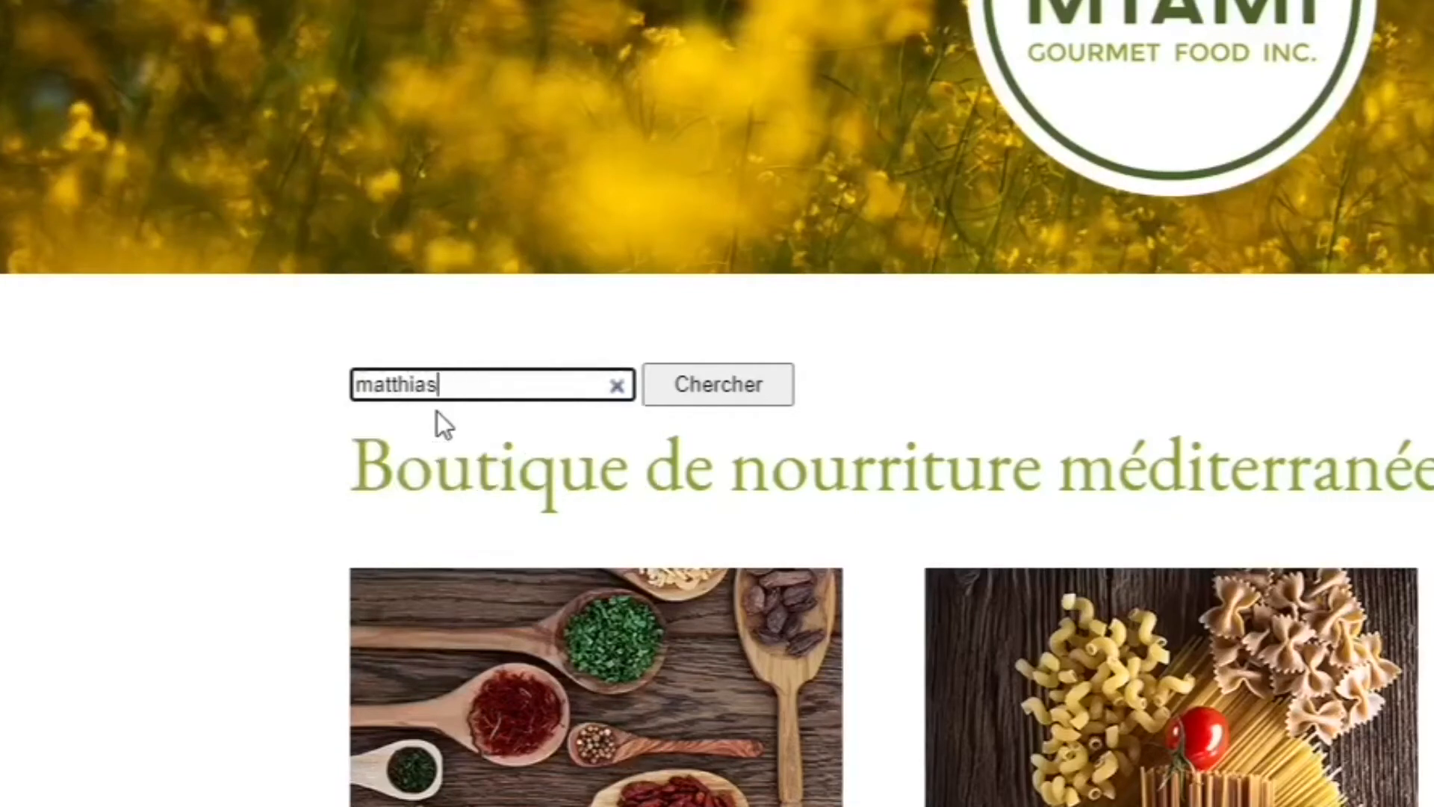
click(671, 393)
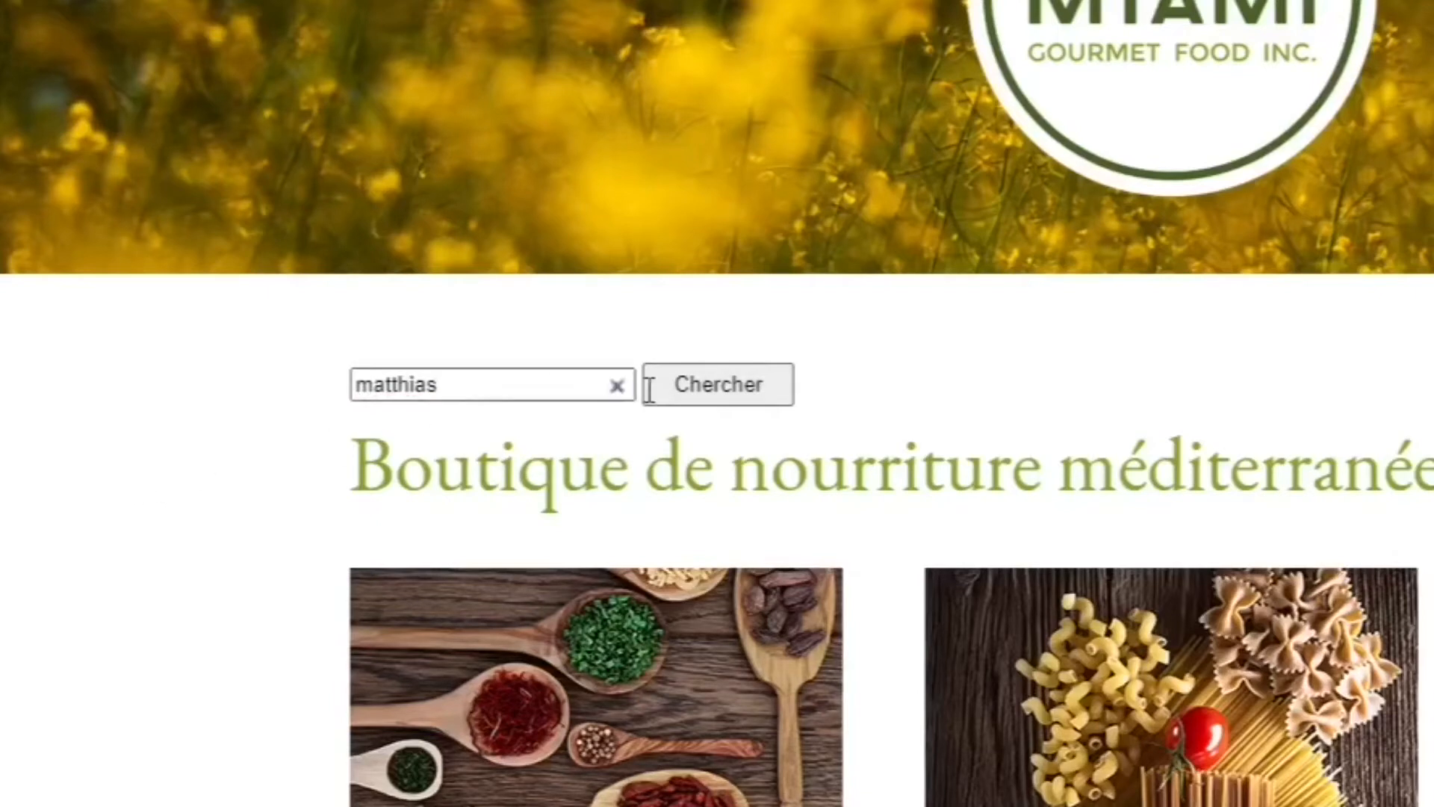
click(686, 390)
click(686, 390)
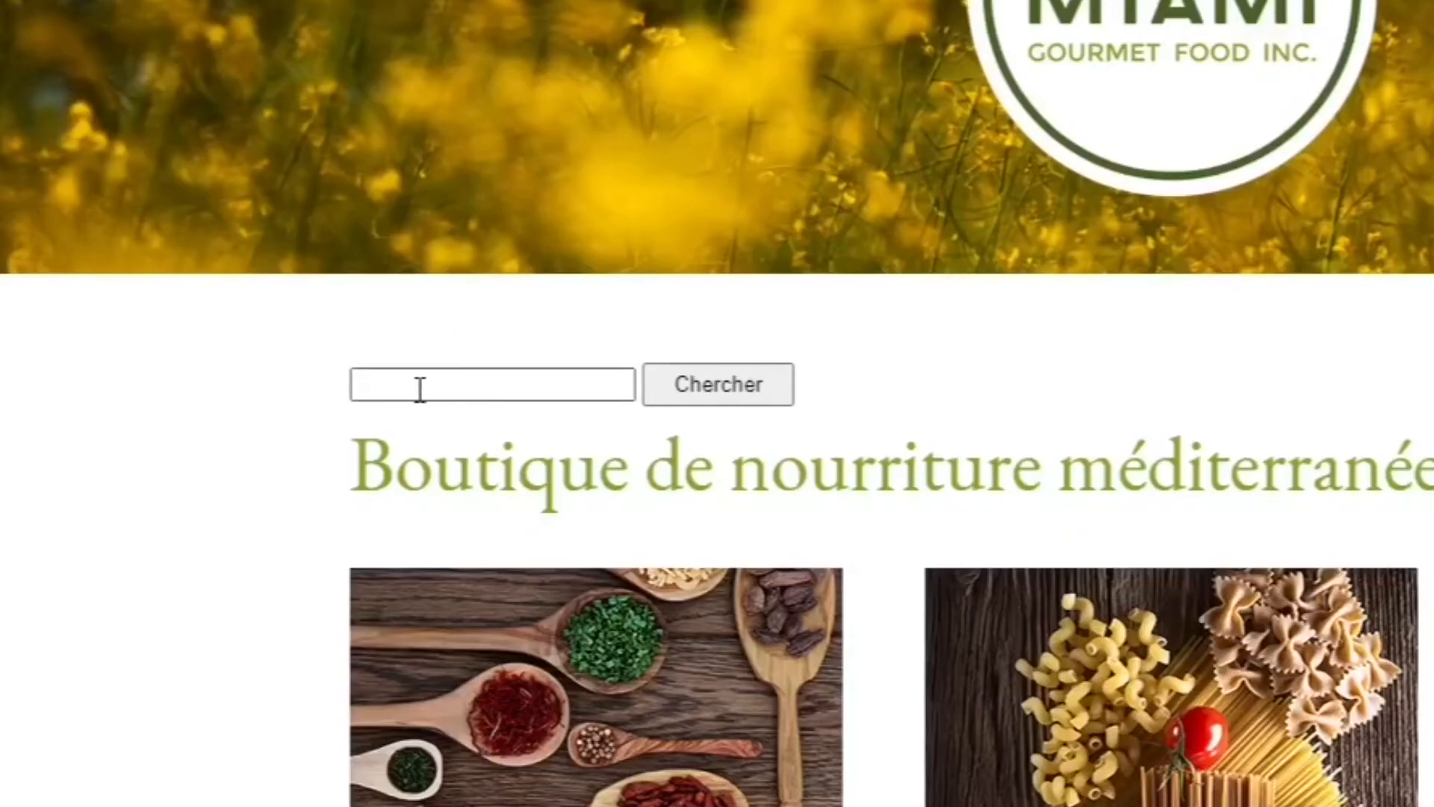
Search the public site for the channel owner's first name with a capital initial, and close the channel page this opens
click(401, 386)
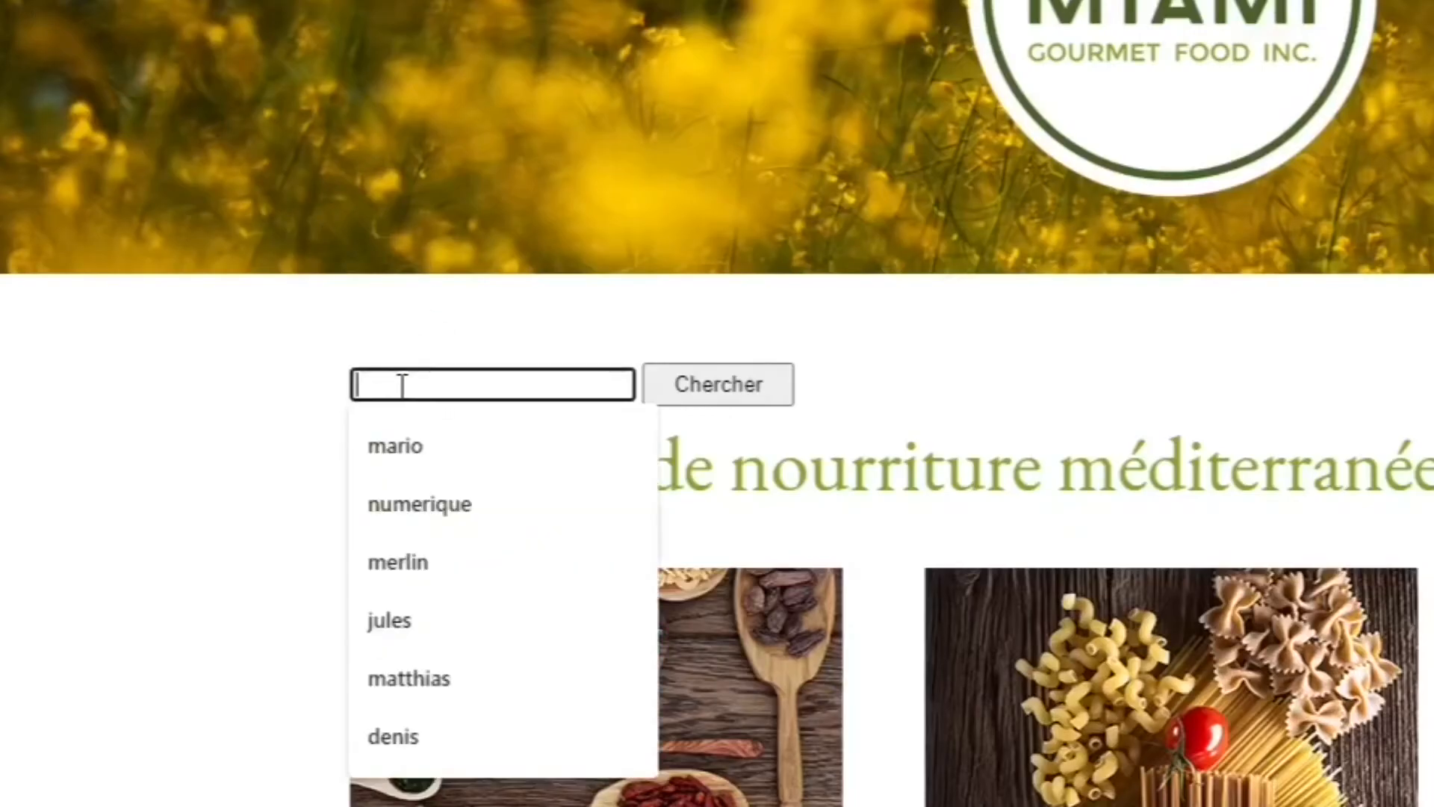
text(M)
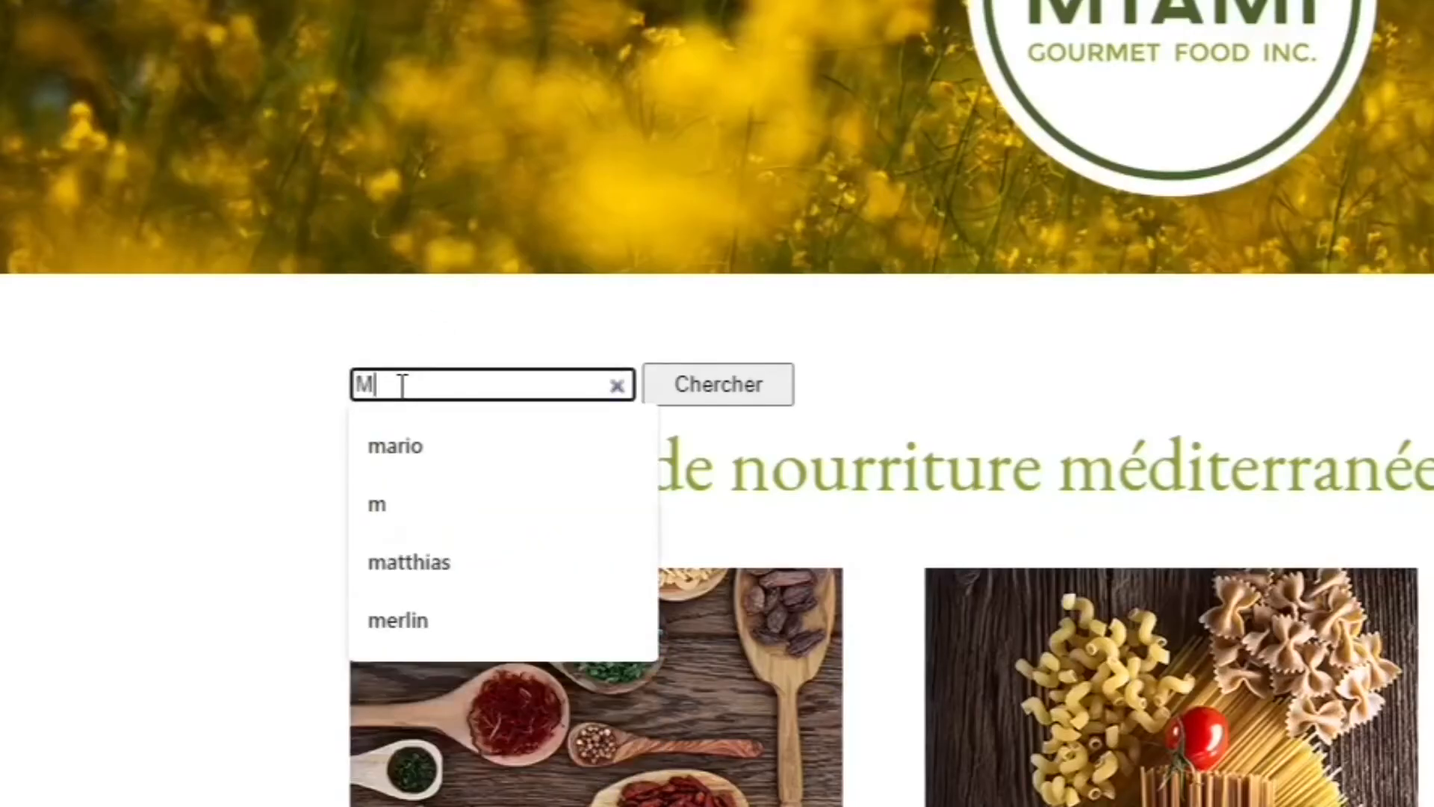
text(atthias)
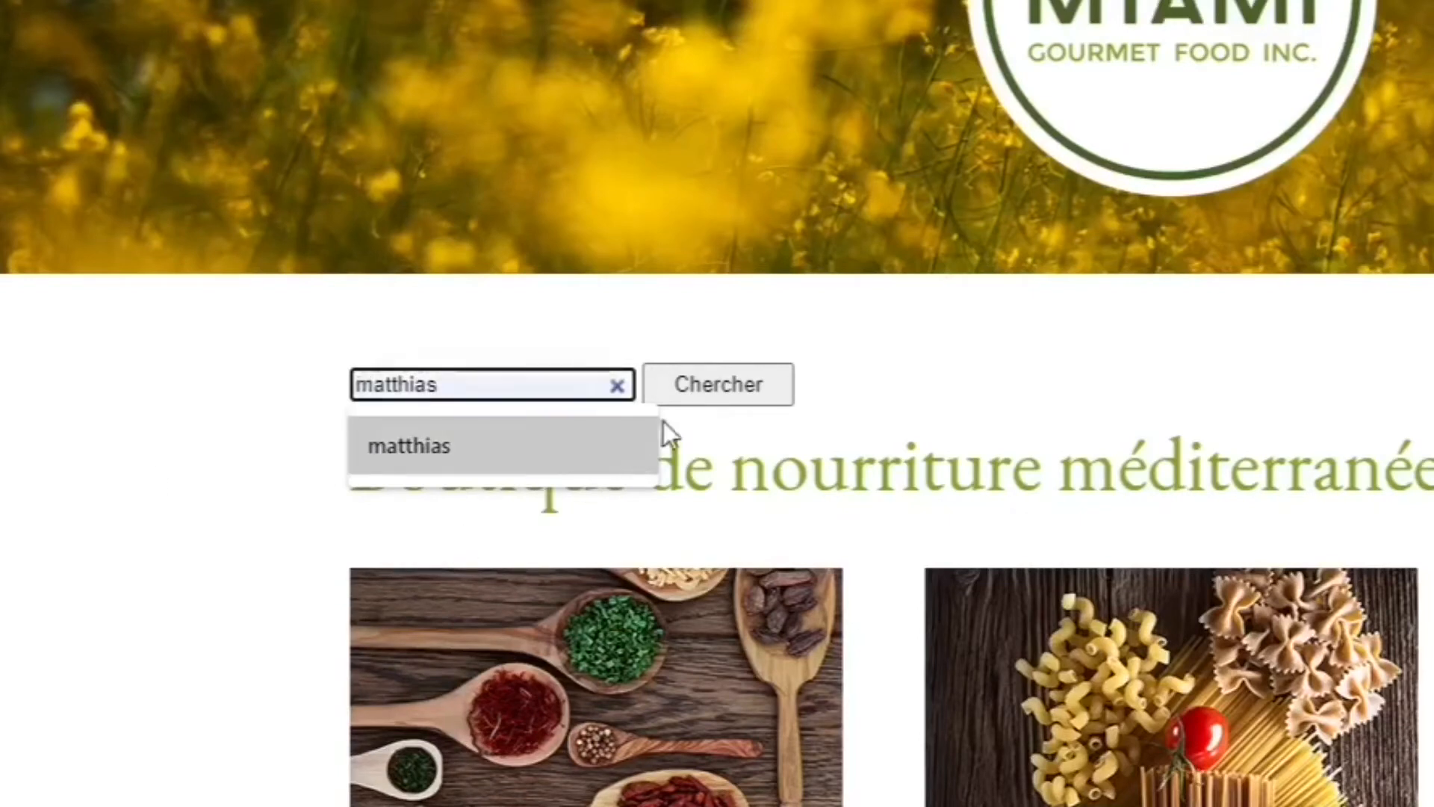
click(711, 384)
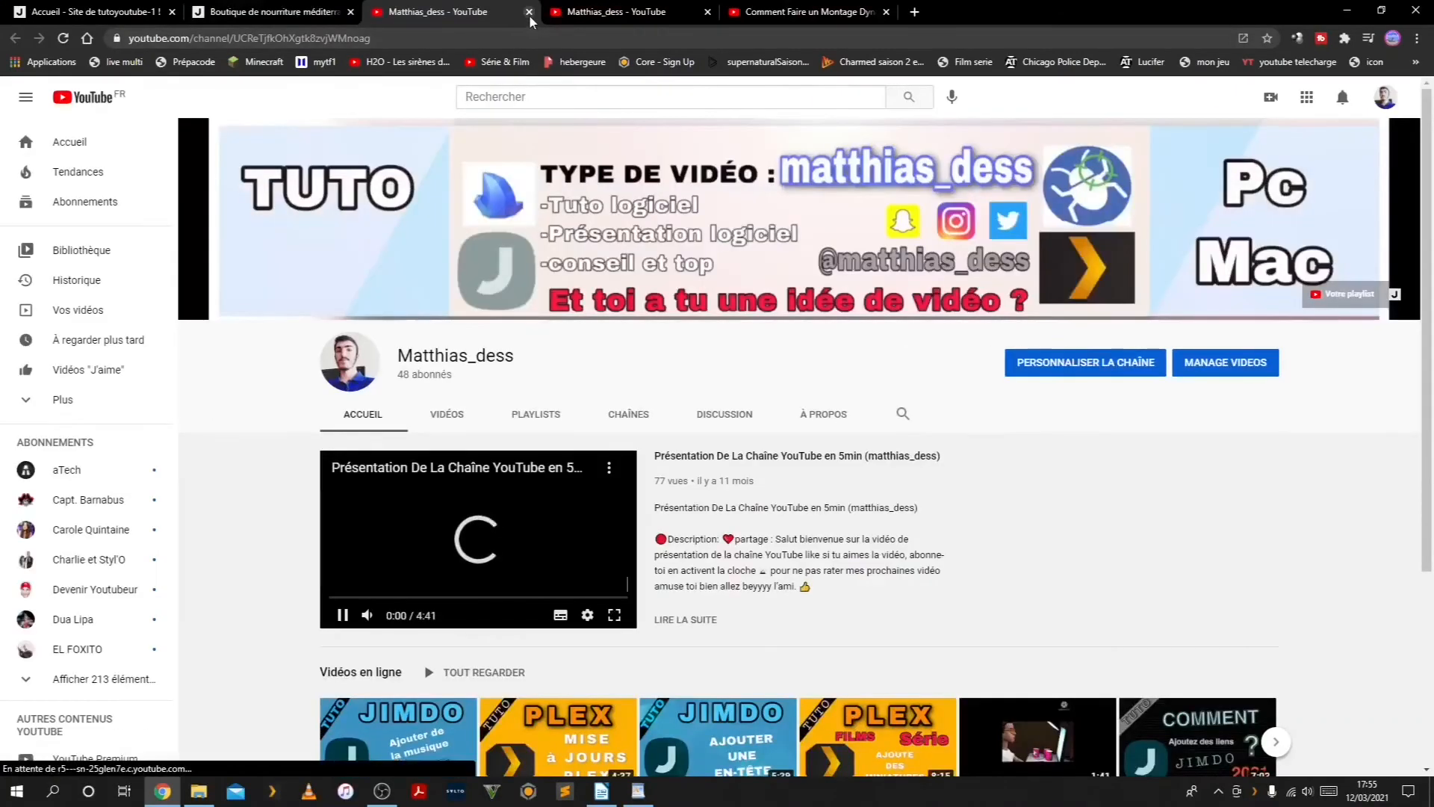
click(529, 11)
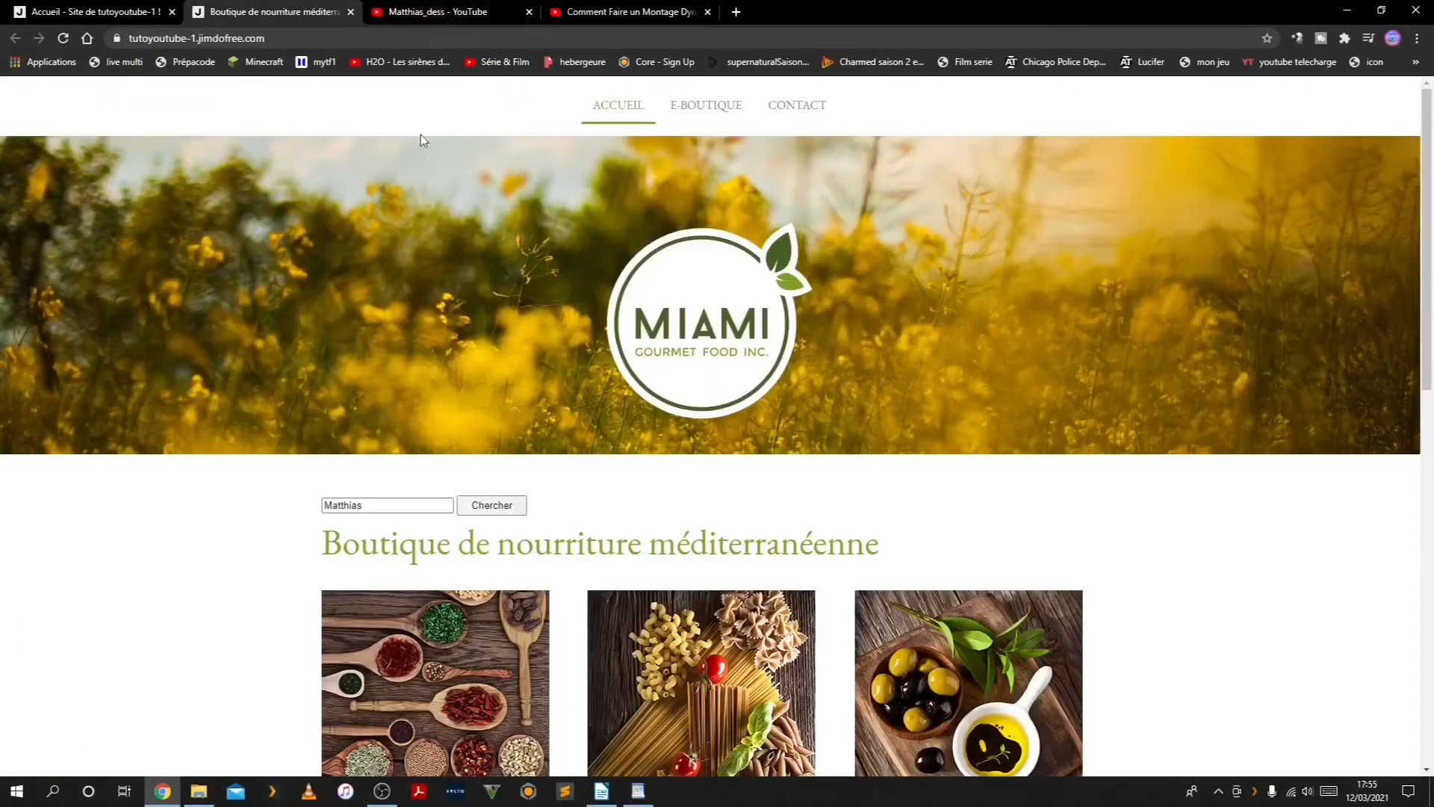
Retry the site search with the suggested lowercase form of the first name
click(334, 504)
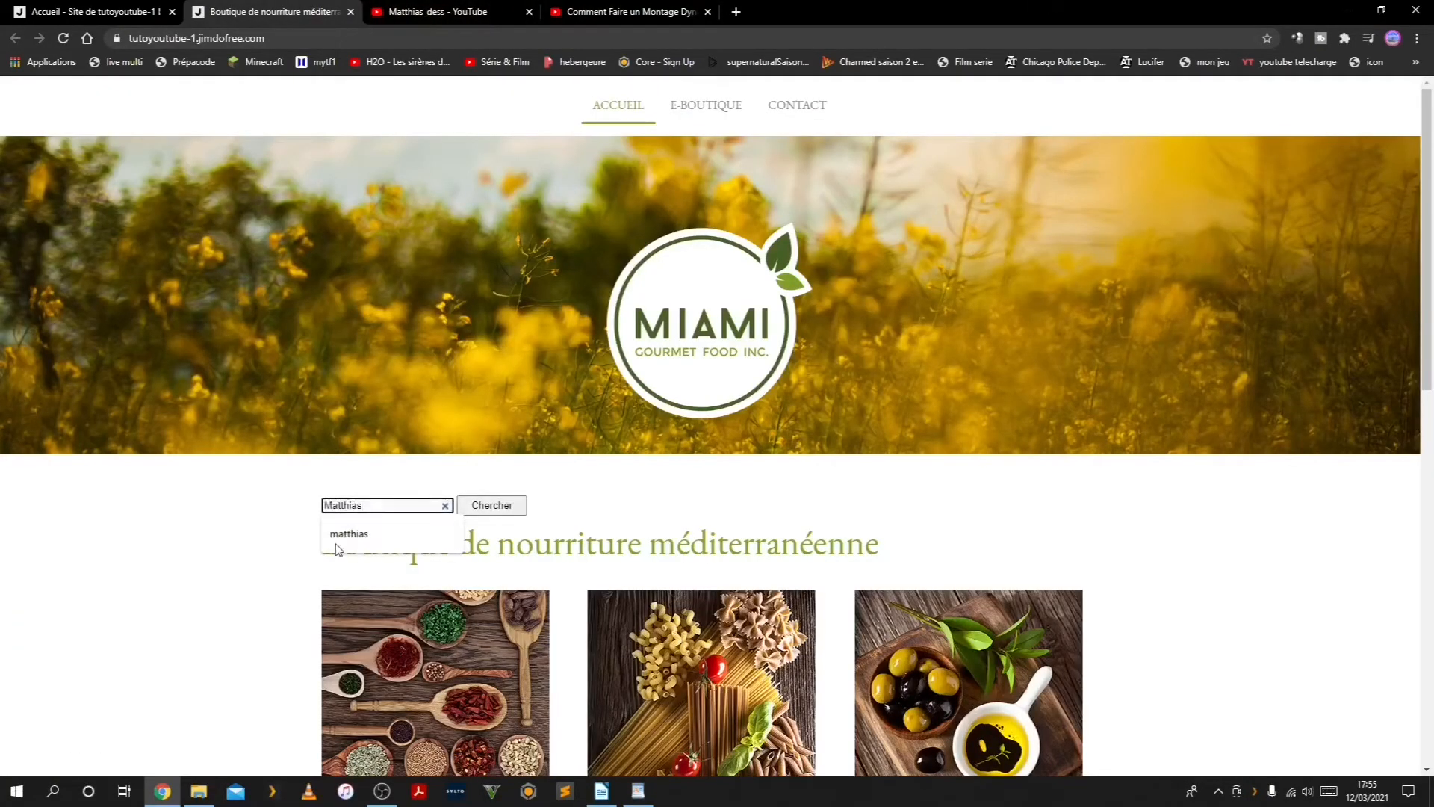
click(334, 538)
click(488, 504)
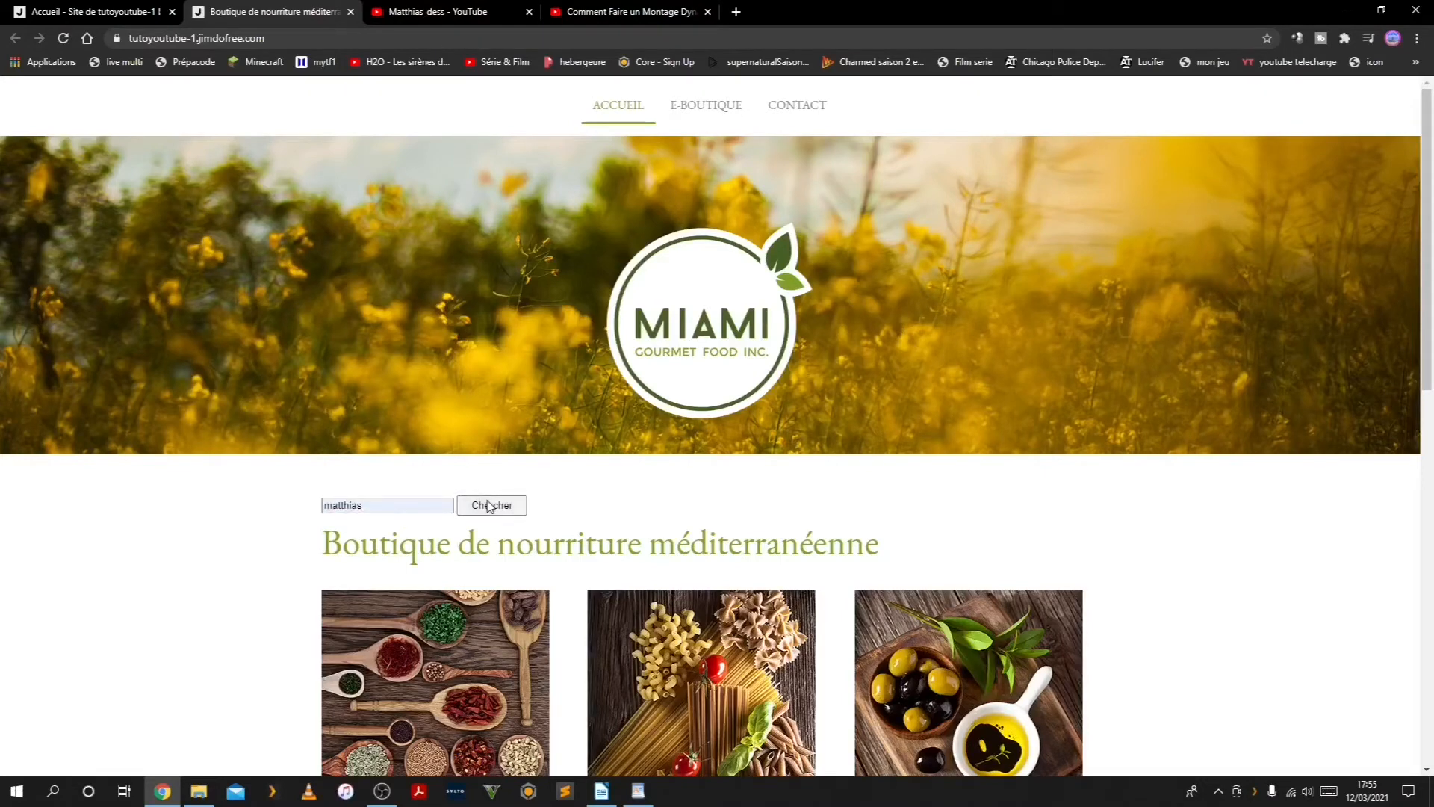
In the Jimdo editor's search widget code, copy the first "if" block and paste it below the "youtube" condition
click(101, 14)
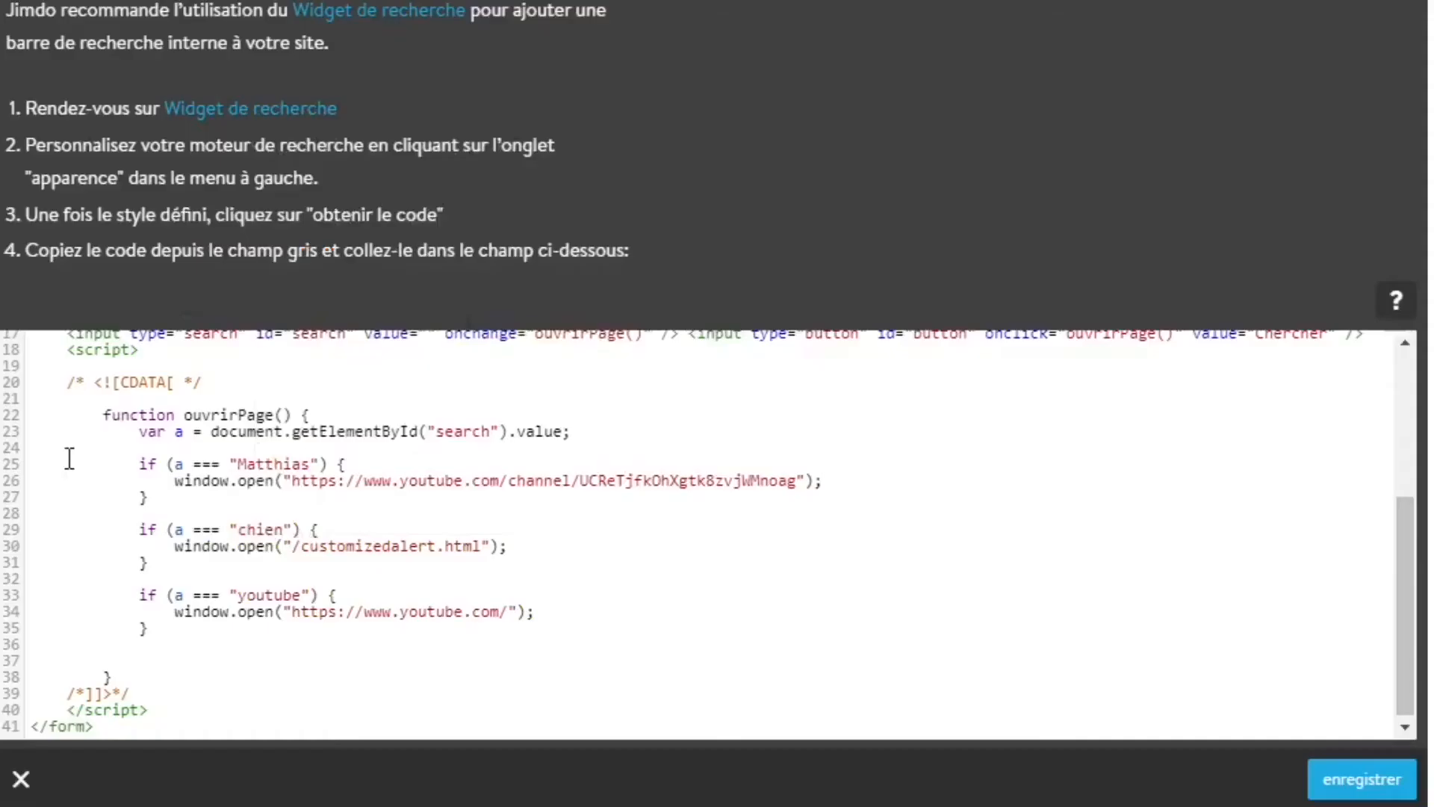
drag(70, 460, 147, 499)
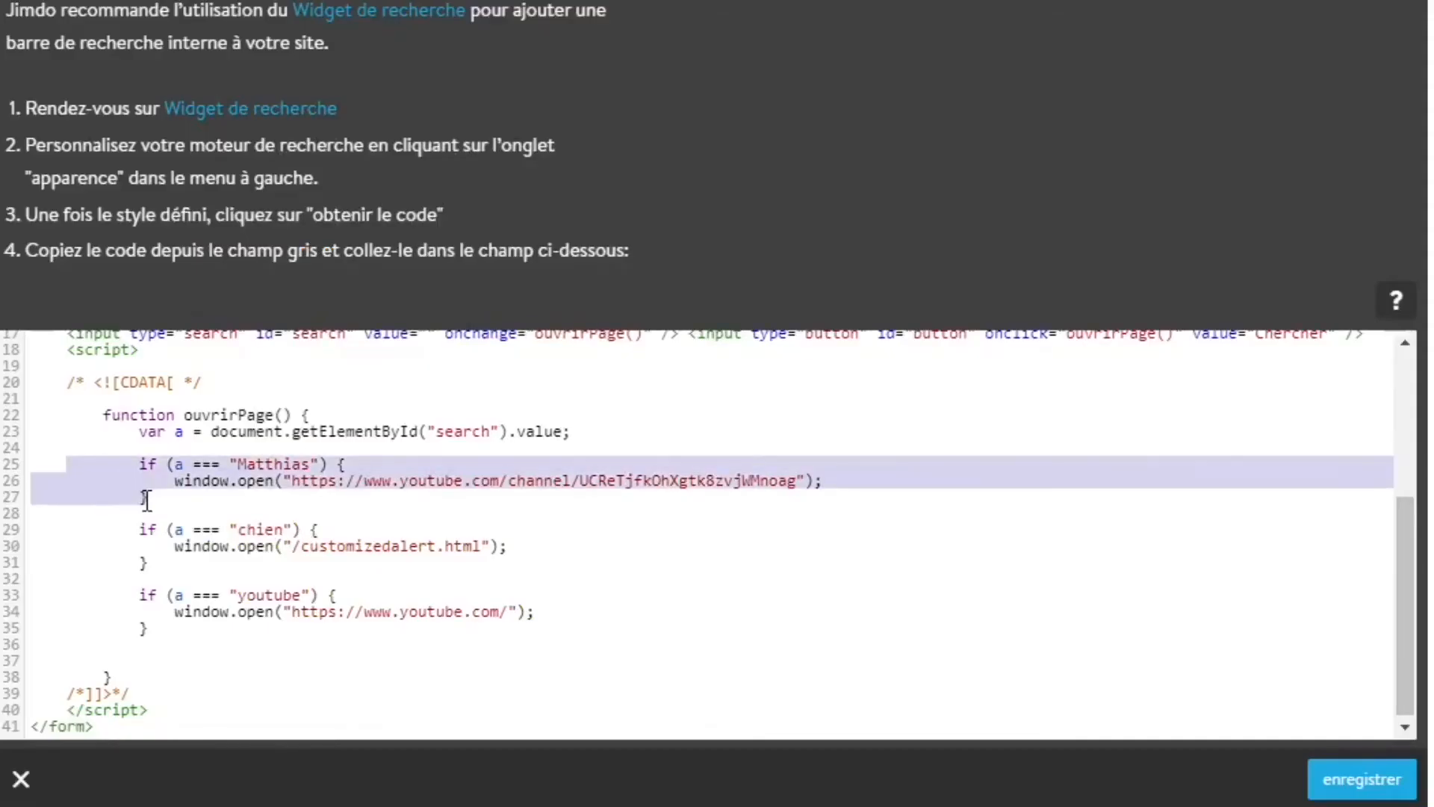
right_click(142, 489)
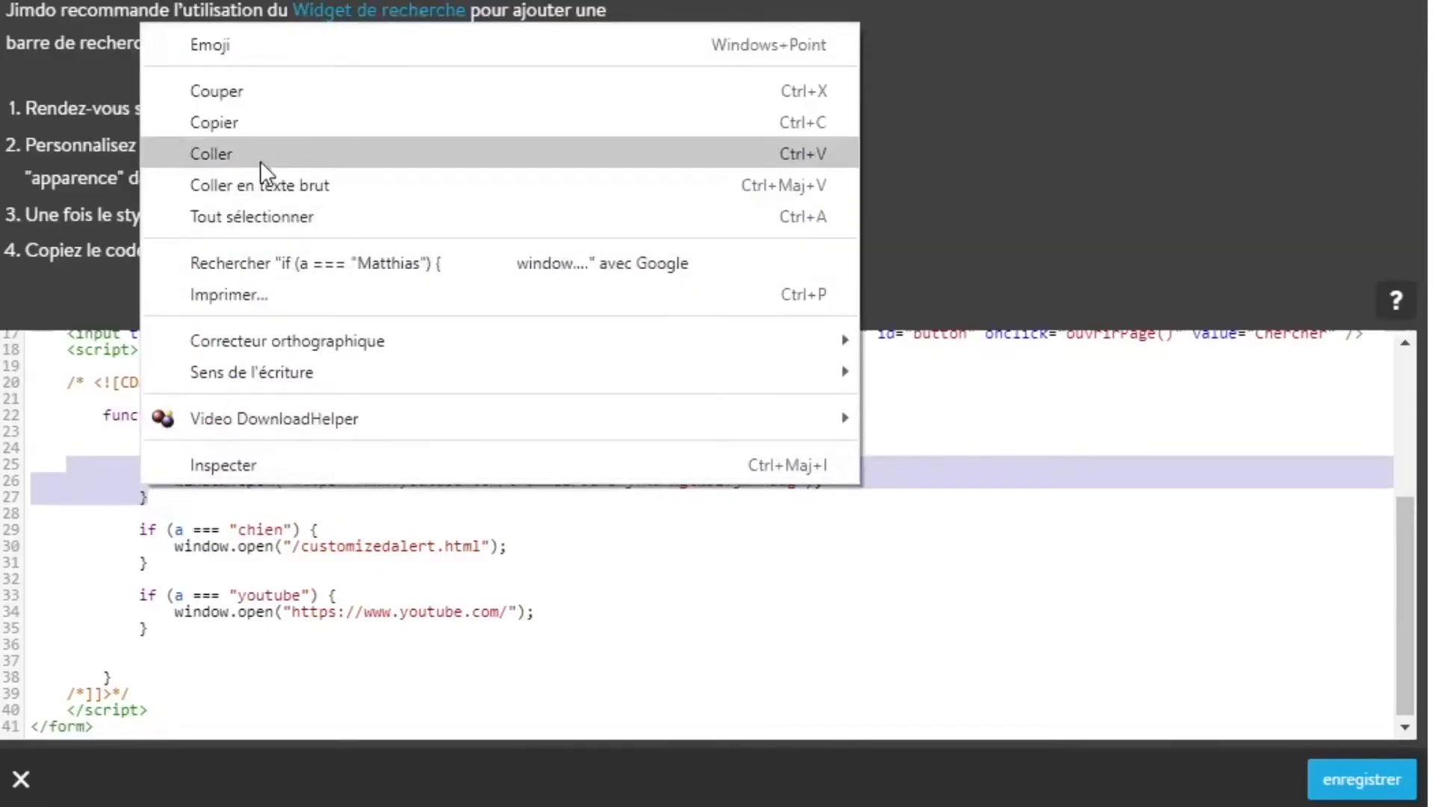
click(236, 128)
click(148, 627)
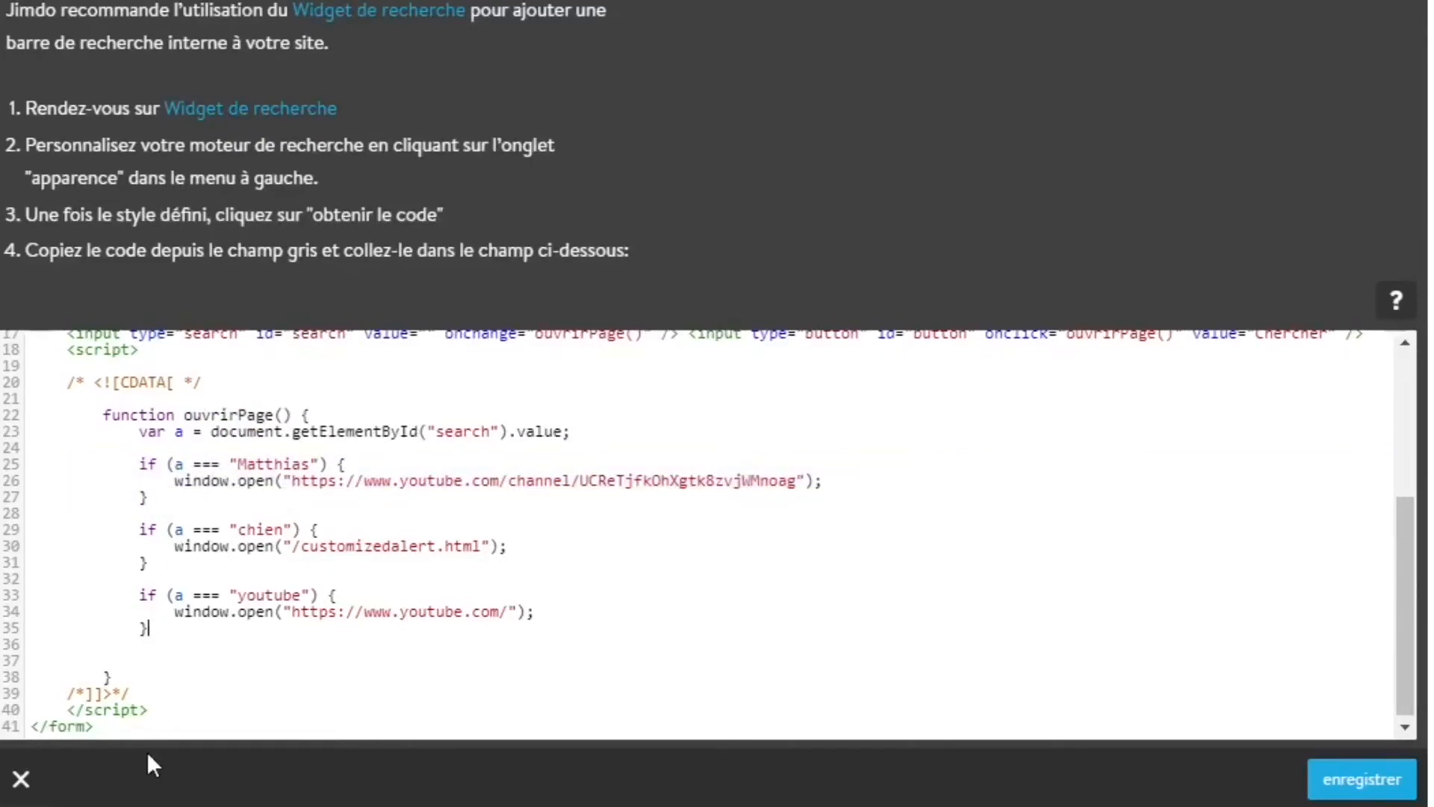
key(Return)
key(Return)
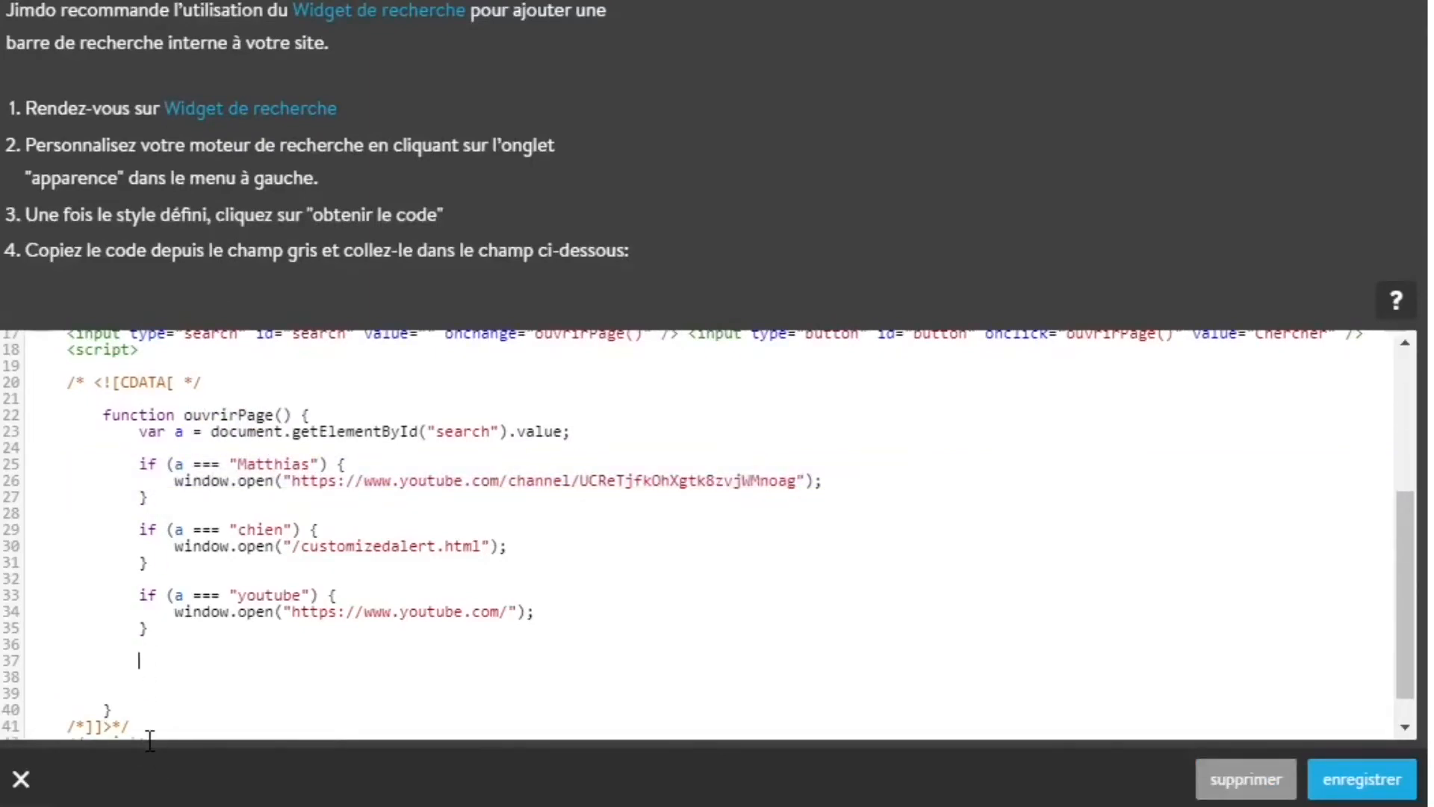
key(ctrl+v)
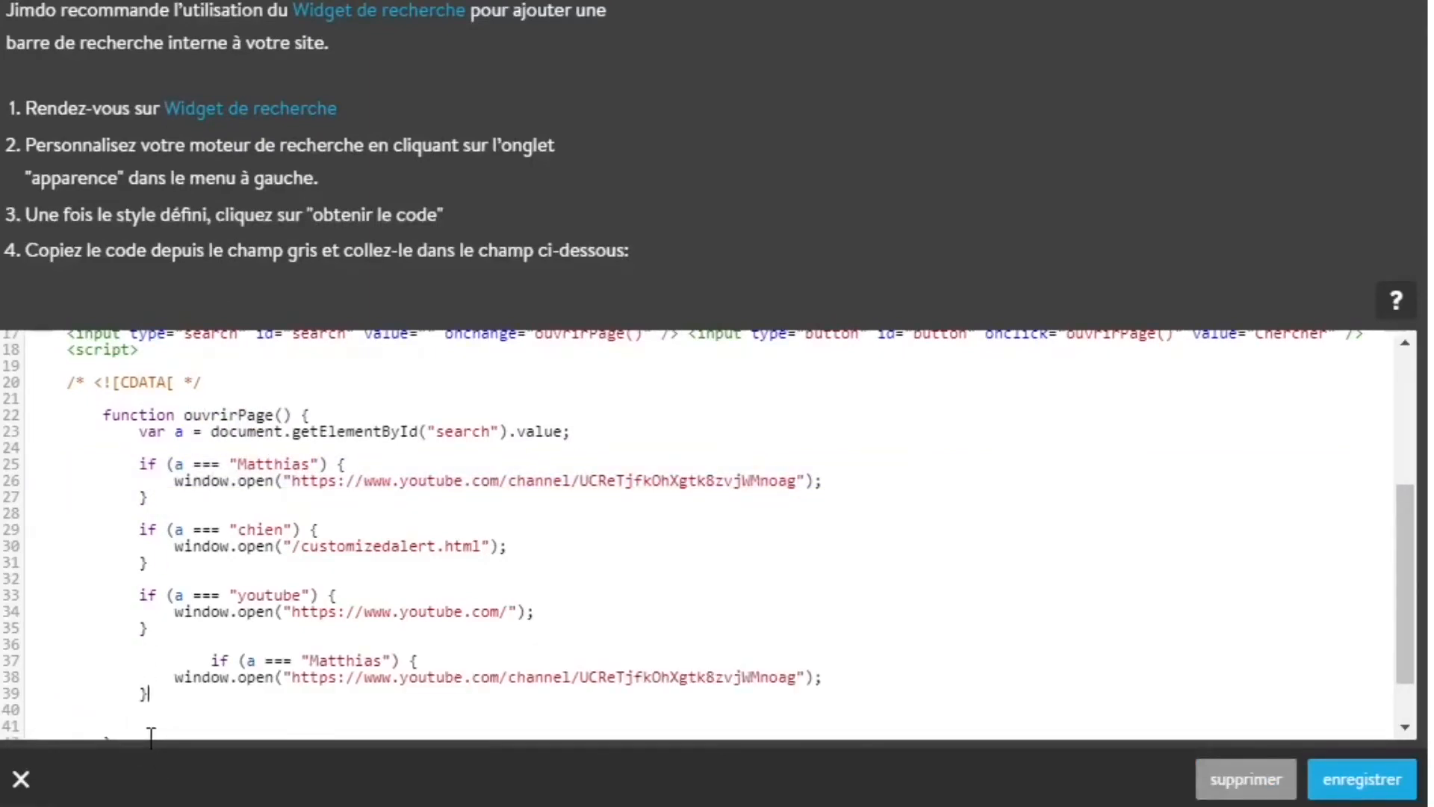
Align the indentation of the pasted "if" line below the "youtube" block with the other conditions
scroll(248, 483, down, 1)
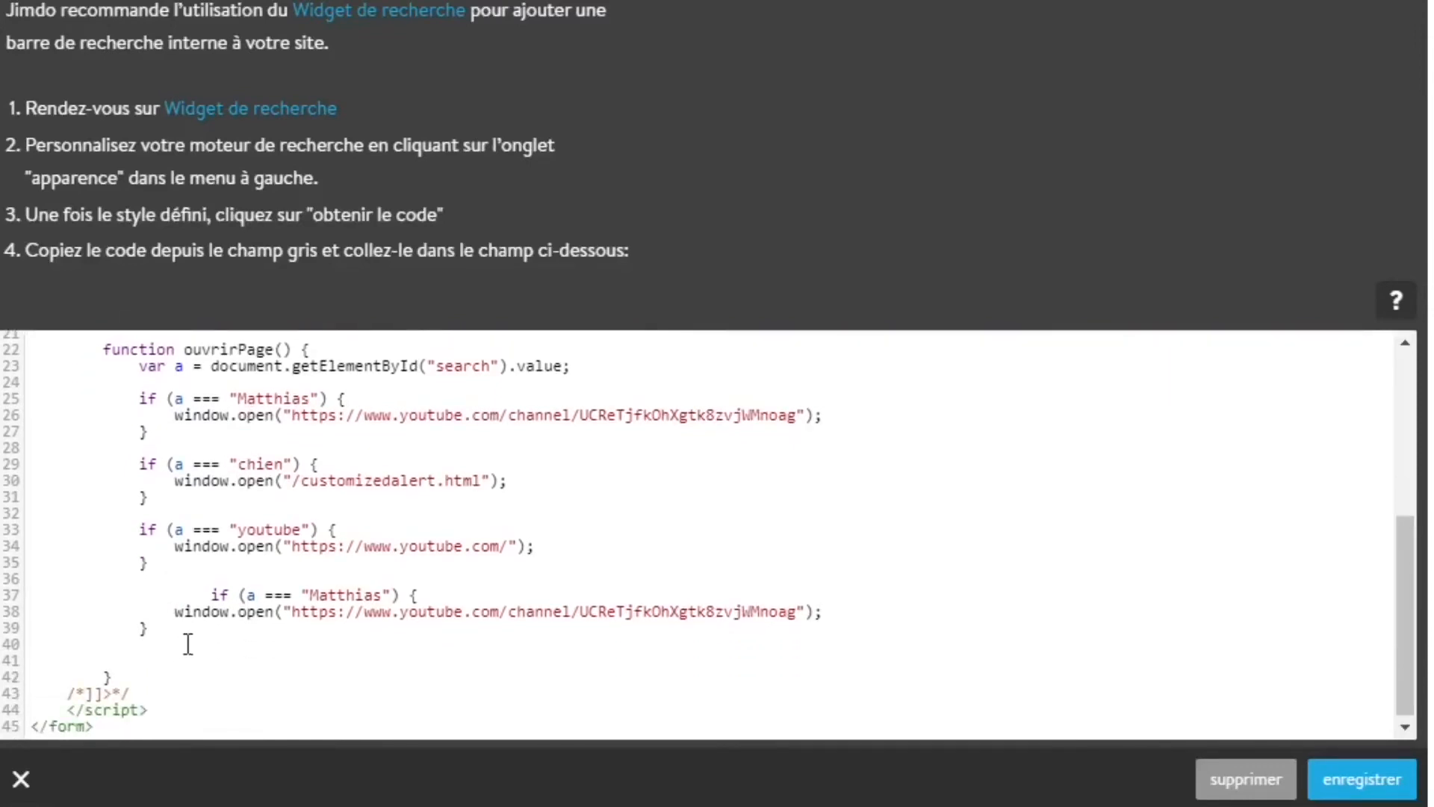
click(184, 595)
key(BackSpace)
key(BackSpace)
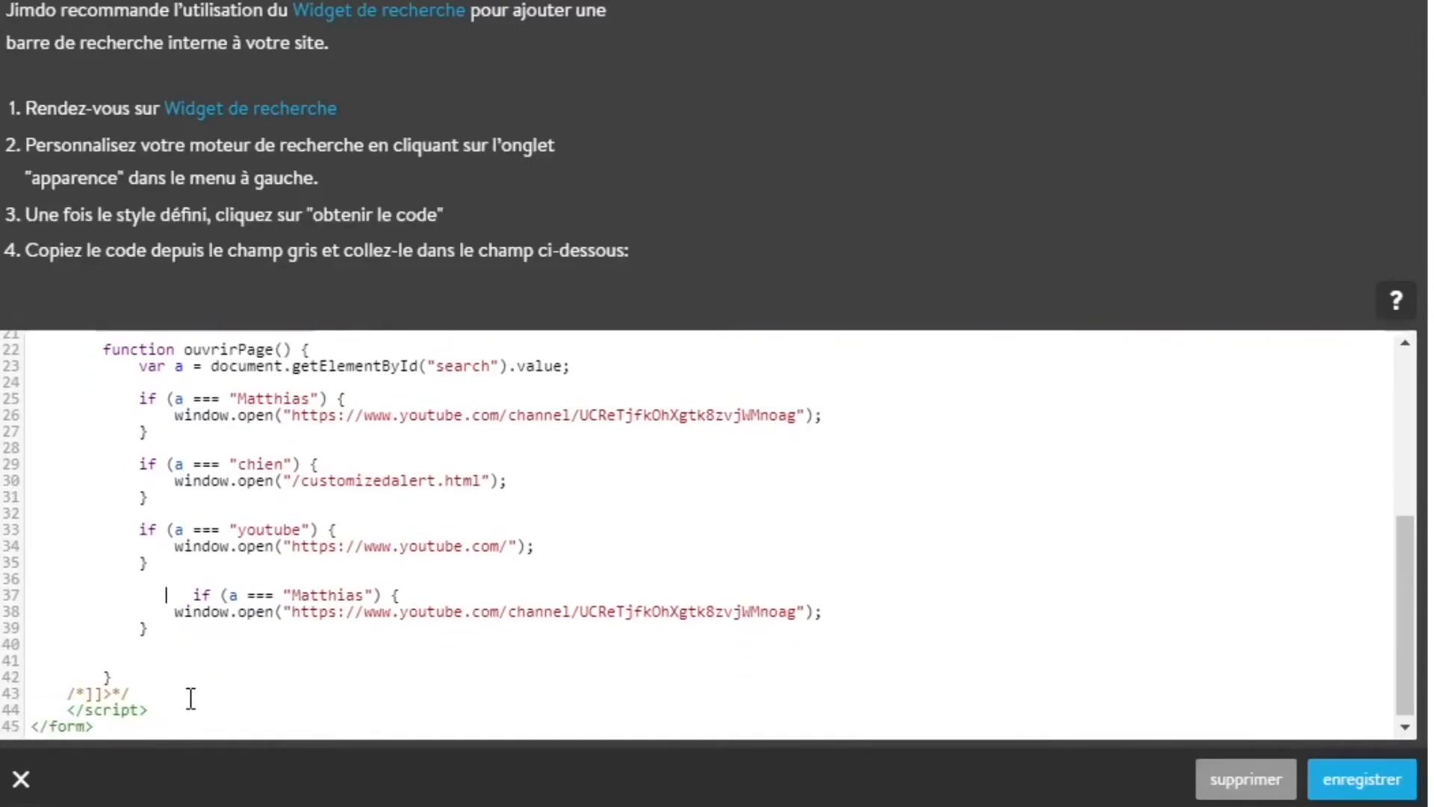
key(BackSpace)
key(BackSpace)
key(BackSpace)
key(BackSpace)
key(BackSpace)
key(BackSpace)
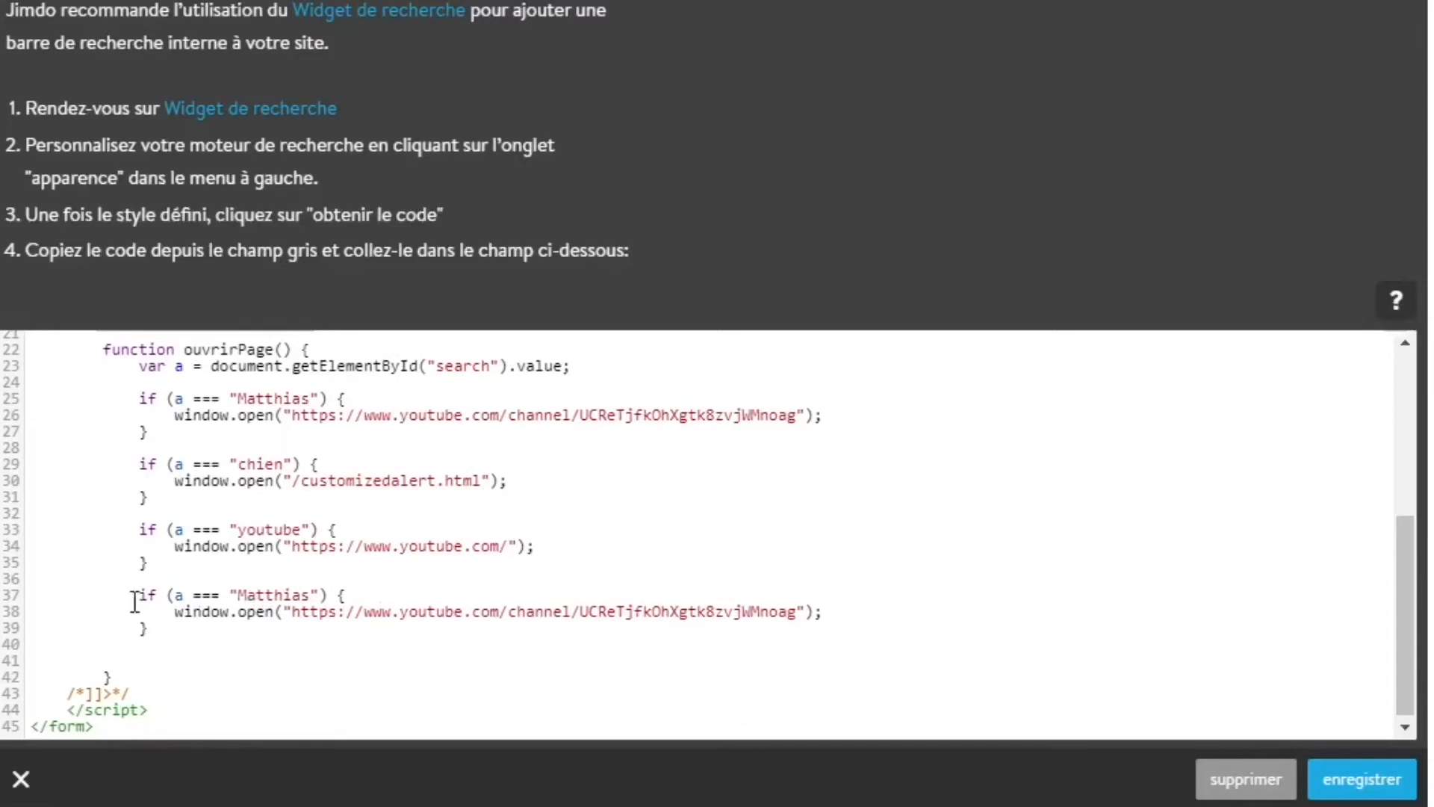
scroll(136, 601, up, 2)
double_click(261, 600)
text(mon si)
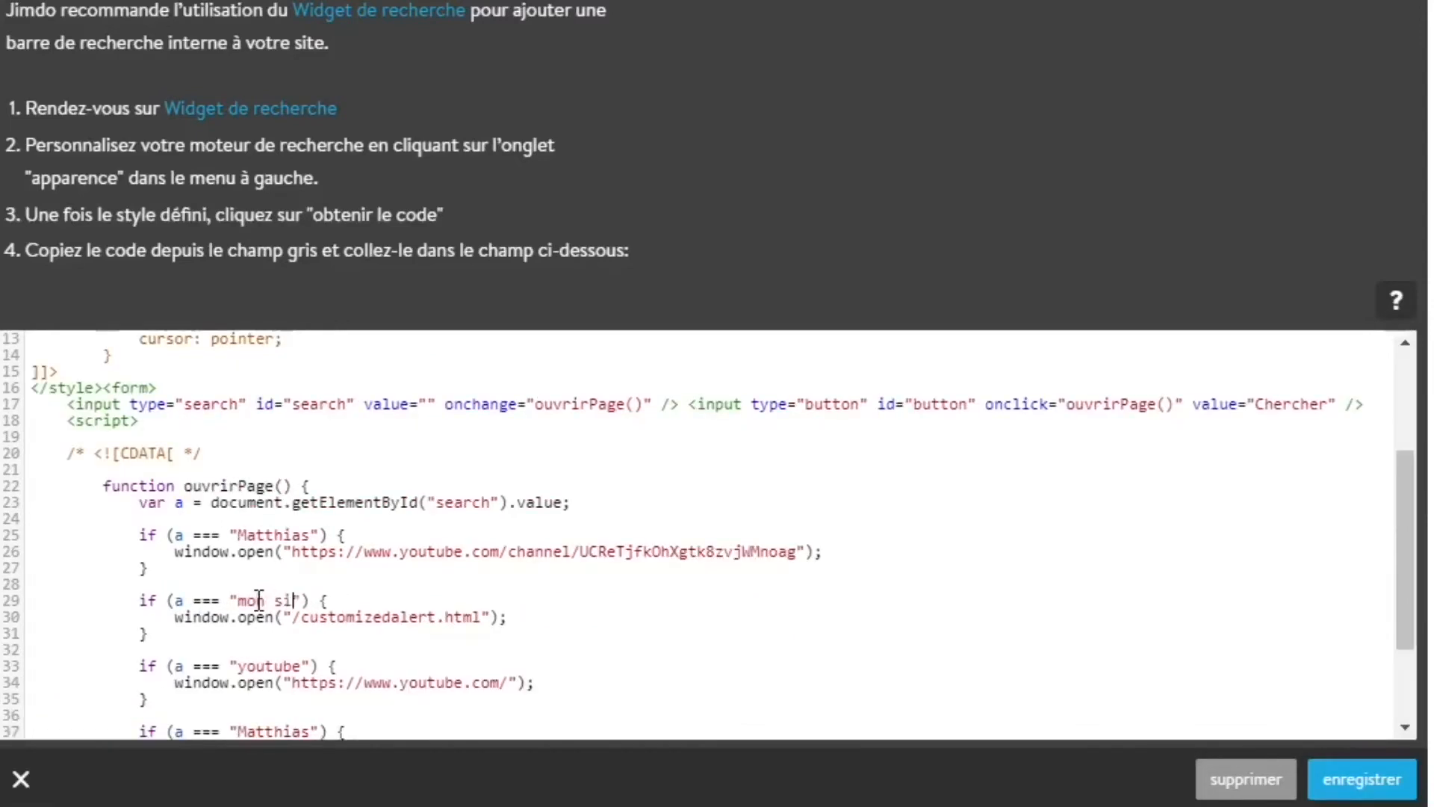
text(te)
drag(480, 617, 300, 614)
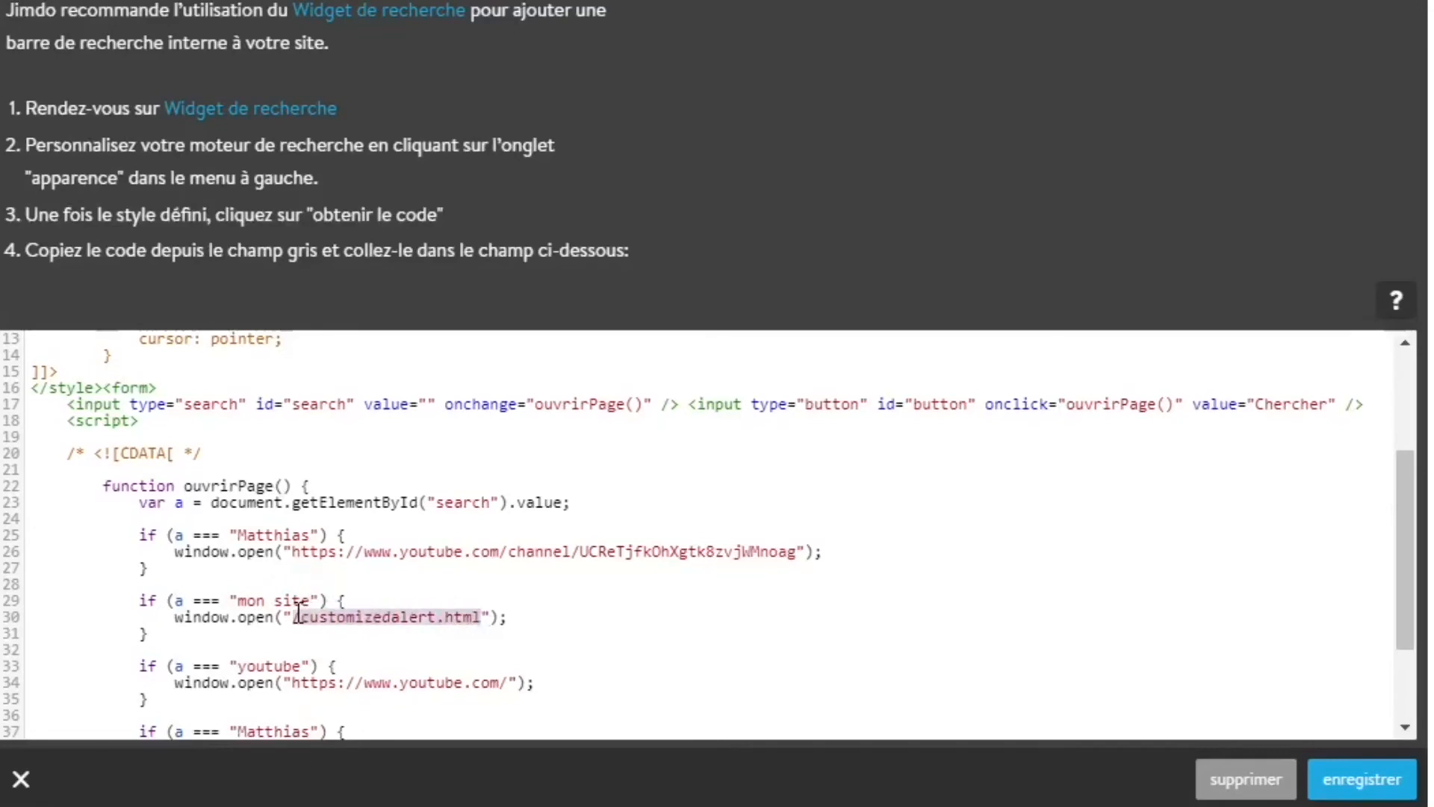
key(ctrl+v)
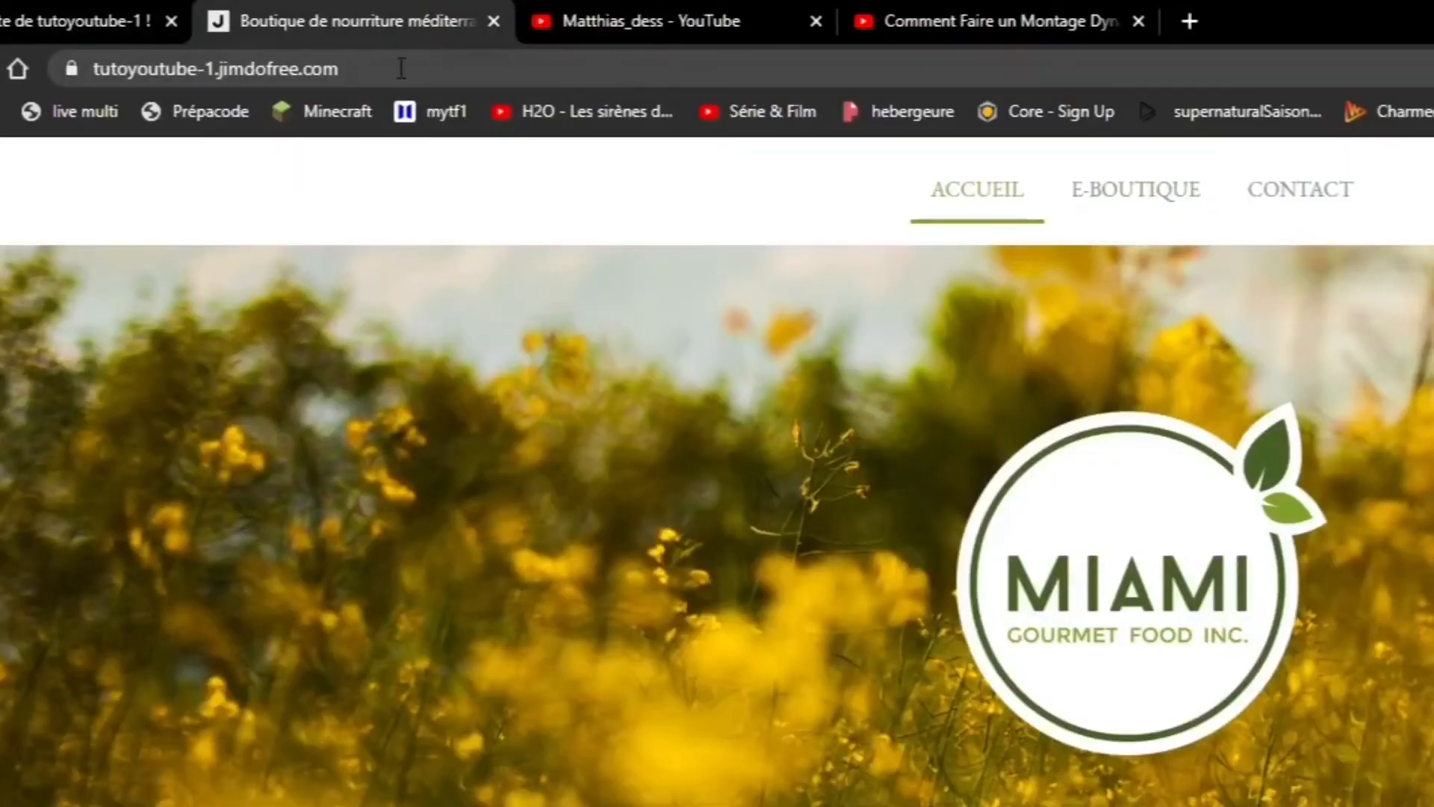
Browse the public site's E-Boutique and Contact pages, and copy "e-boutique/" from the shop page's address
click(1165, 200)
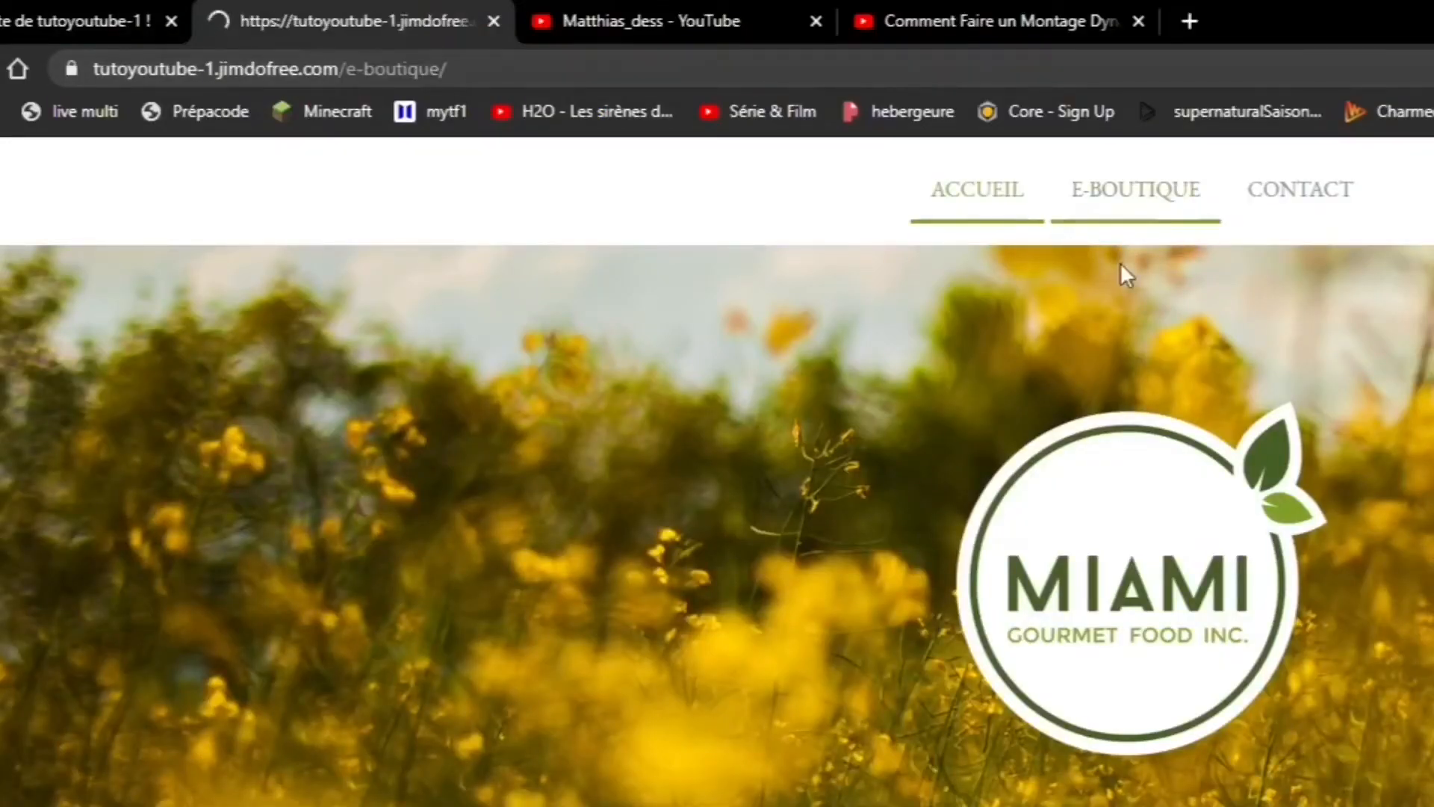
mouse_move(355, 69)
mouse_down()
mouse_move(429, 69)
mouse_move(329, 67)
mouse_move(361, 69)
mouse_up()
click(1303, 195)
click(1275, 209)
click(1184, 203)
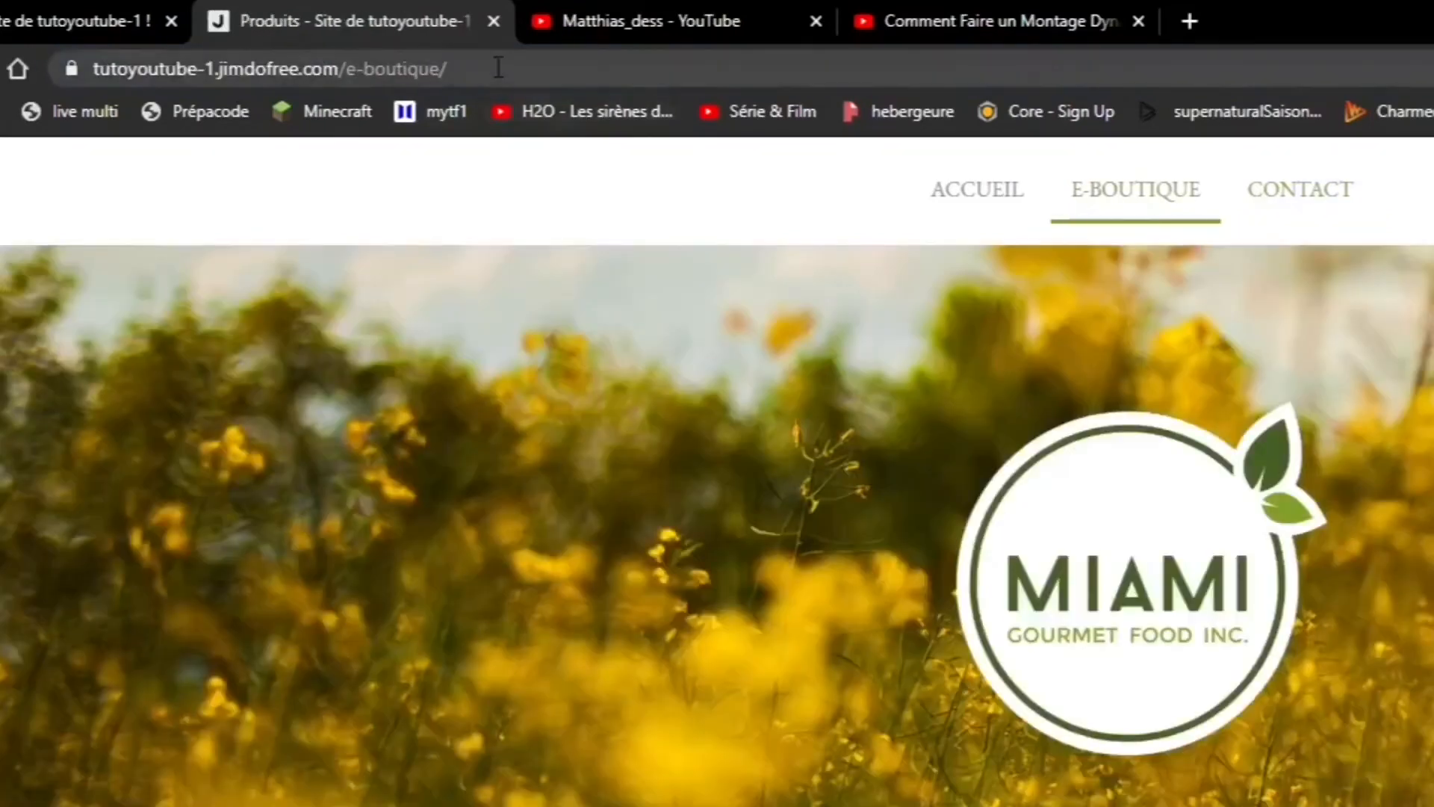
drag(499, 68, 346, 69)
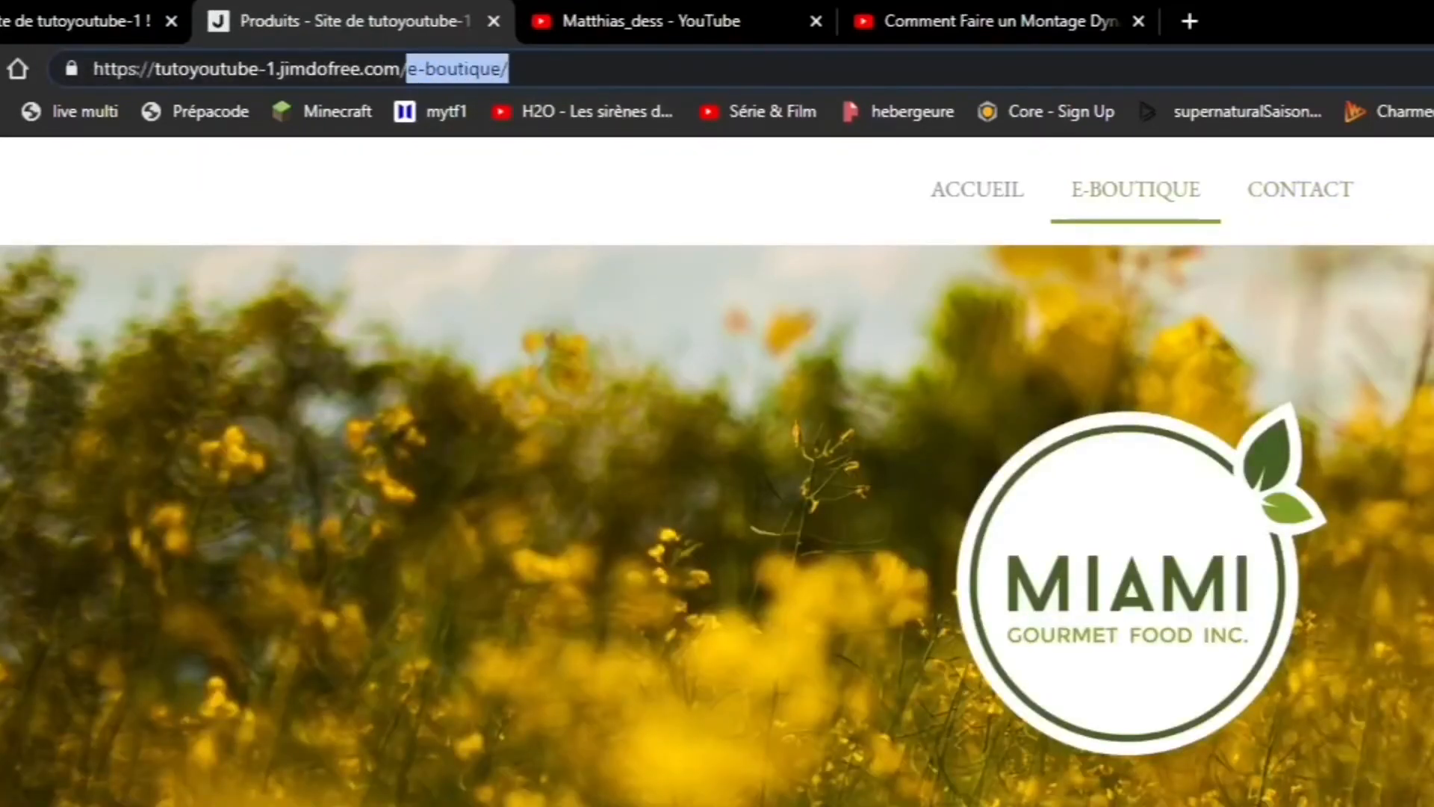
right_click(438, 70)
click(506, 263)
click(1292, 196)
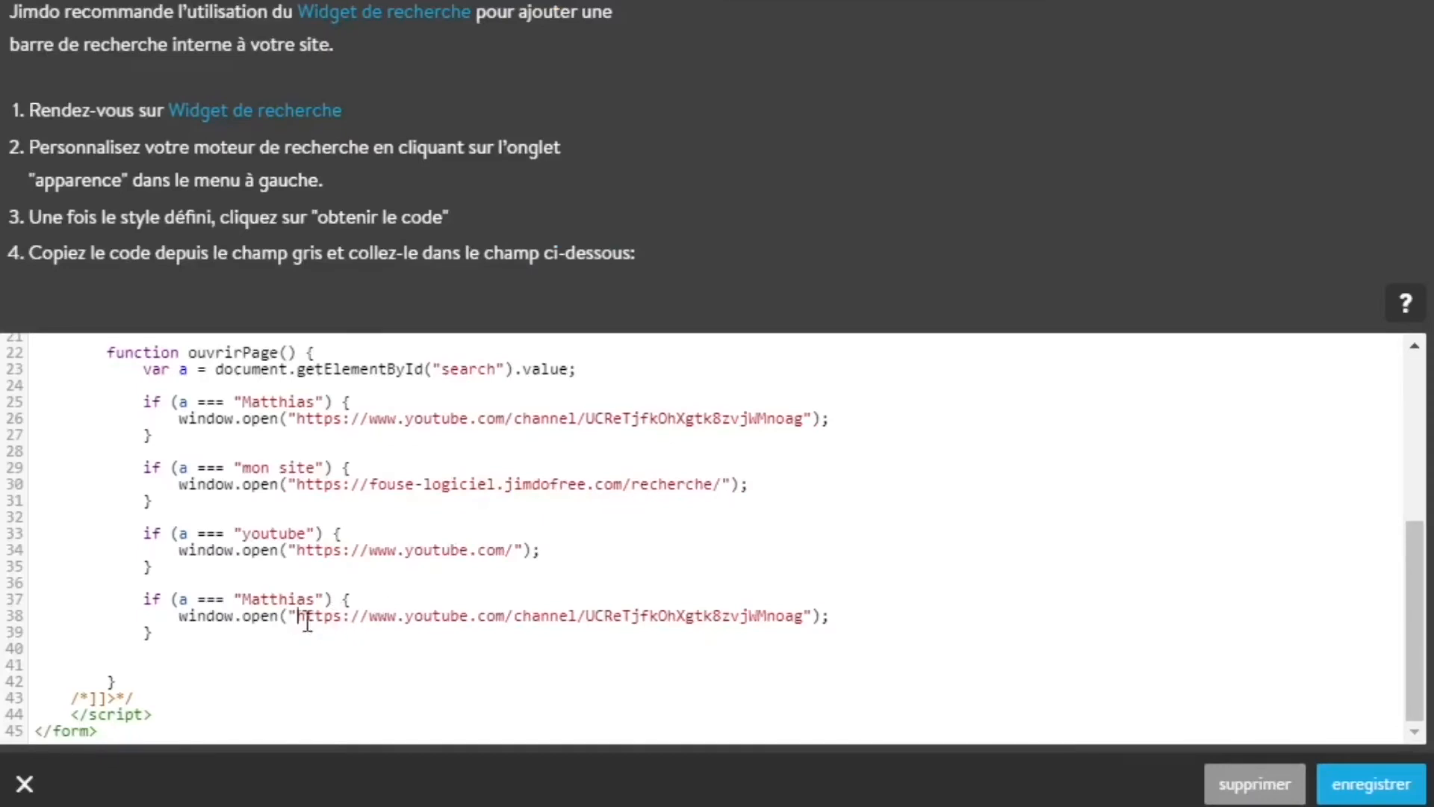
Make the last "if" condition open "/e-boutique/" for the search term "boute"
drag(298, 616, 810, 622)
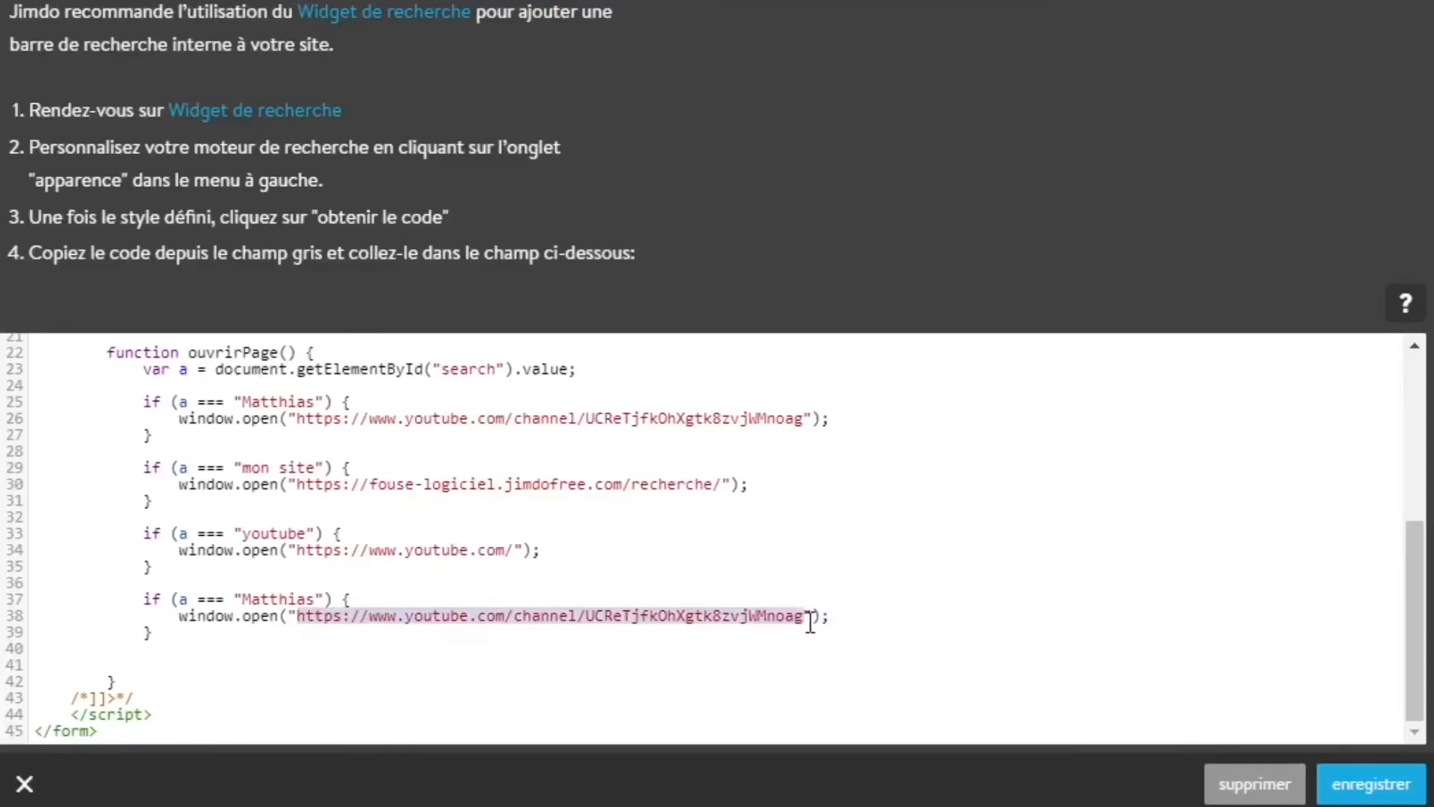
text(/)
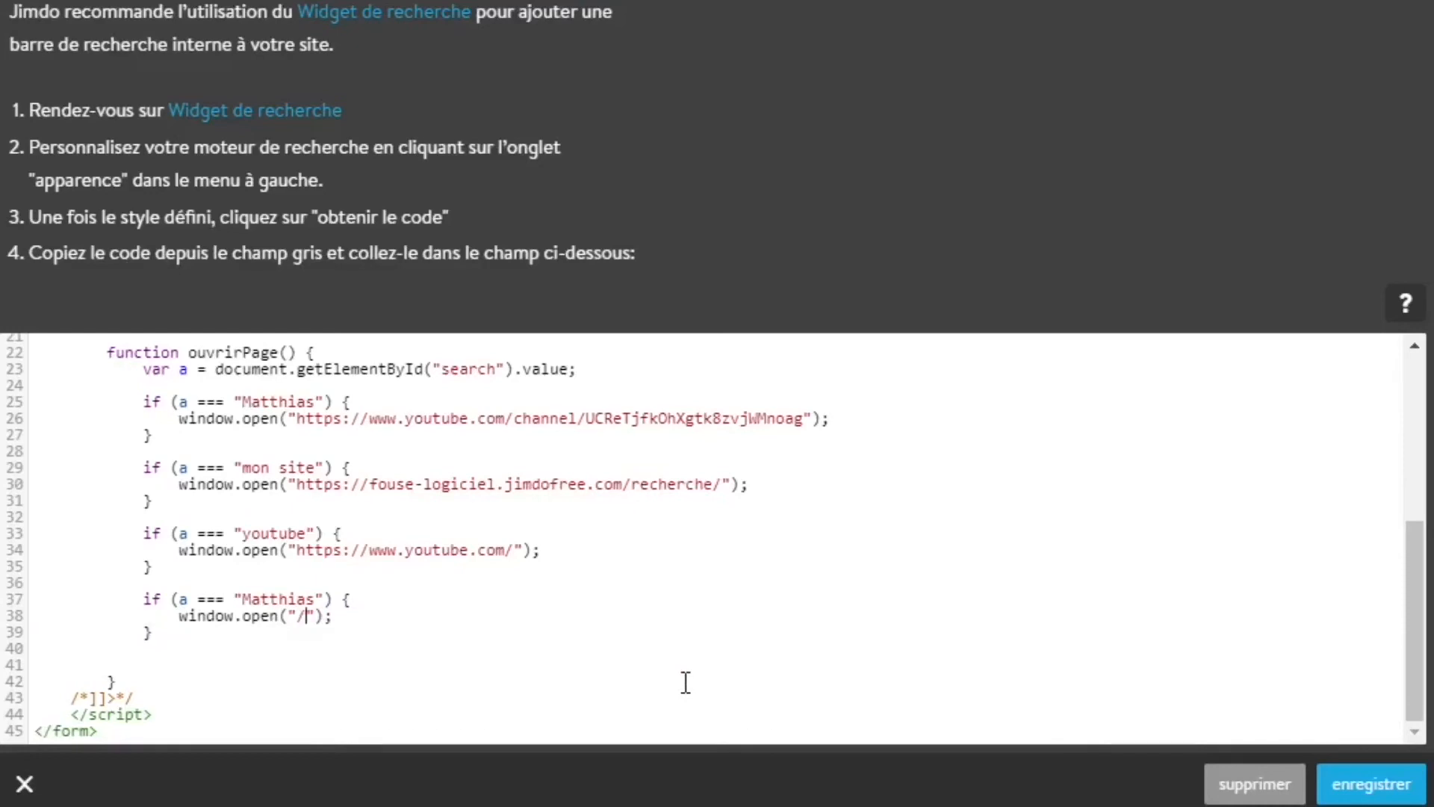
text(e-boutique/)
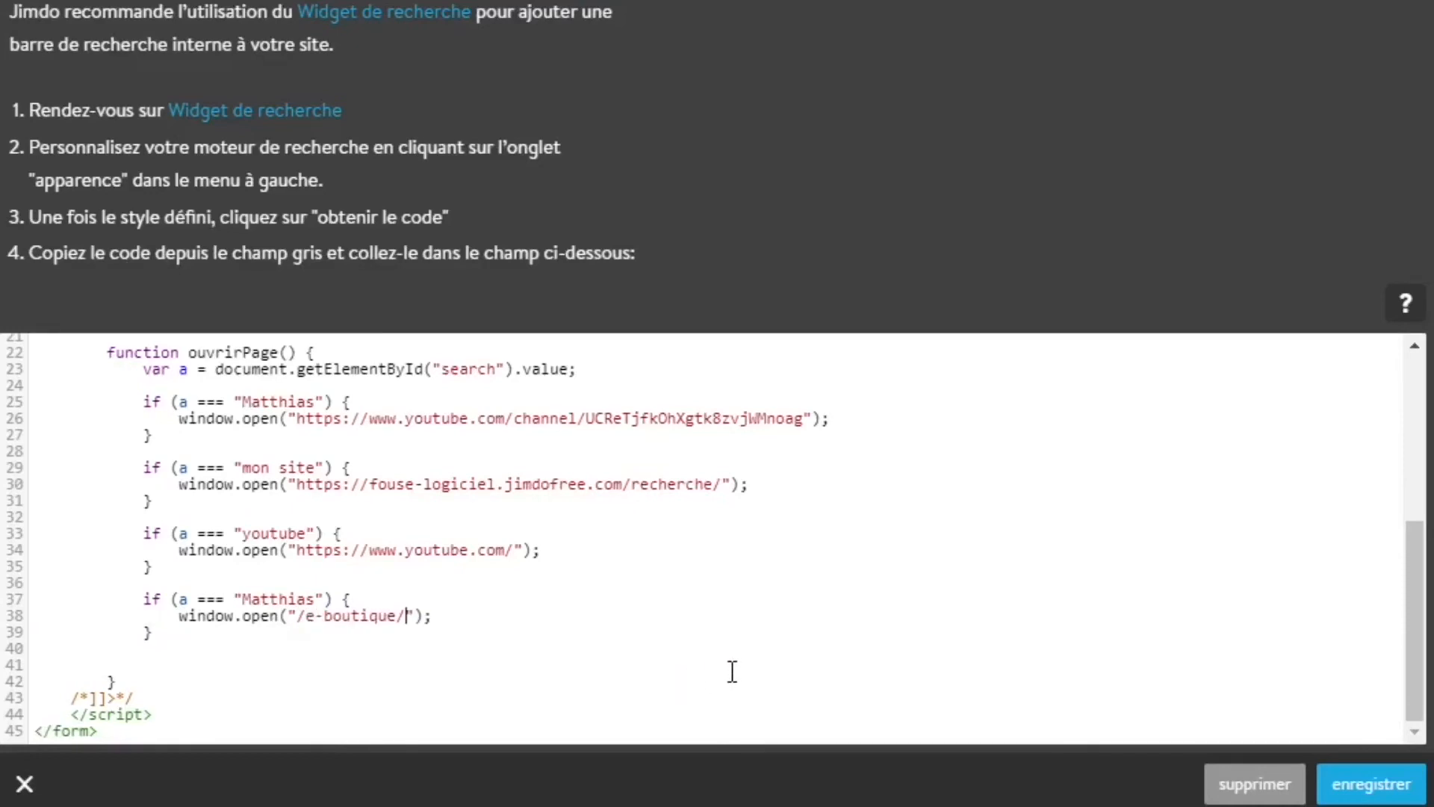
double_click(288, 598)
text(boute)
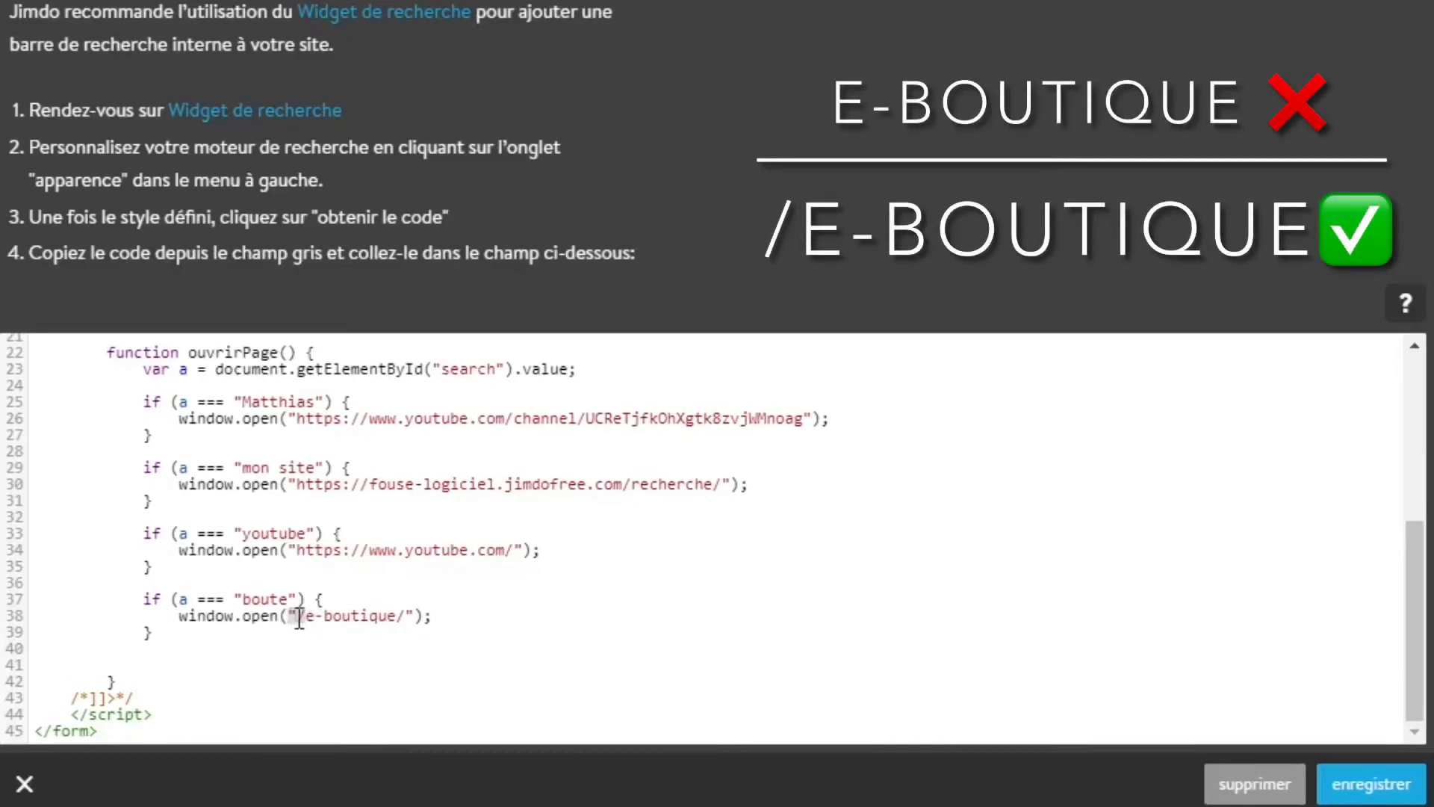
Highlight the leading slash of the "/e-boutique/" link, and save the search widget's code
drag(299, 618, 296, 626)
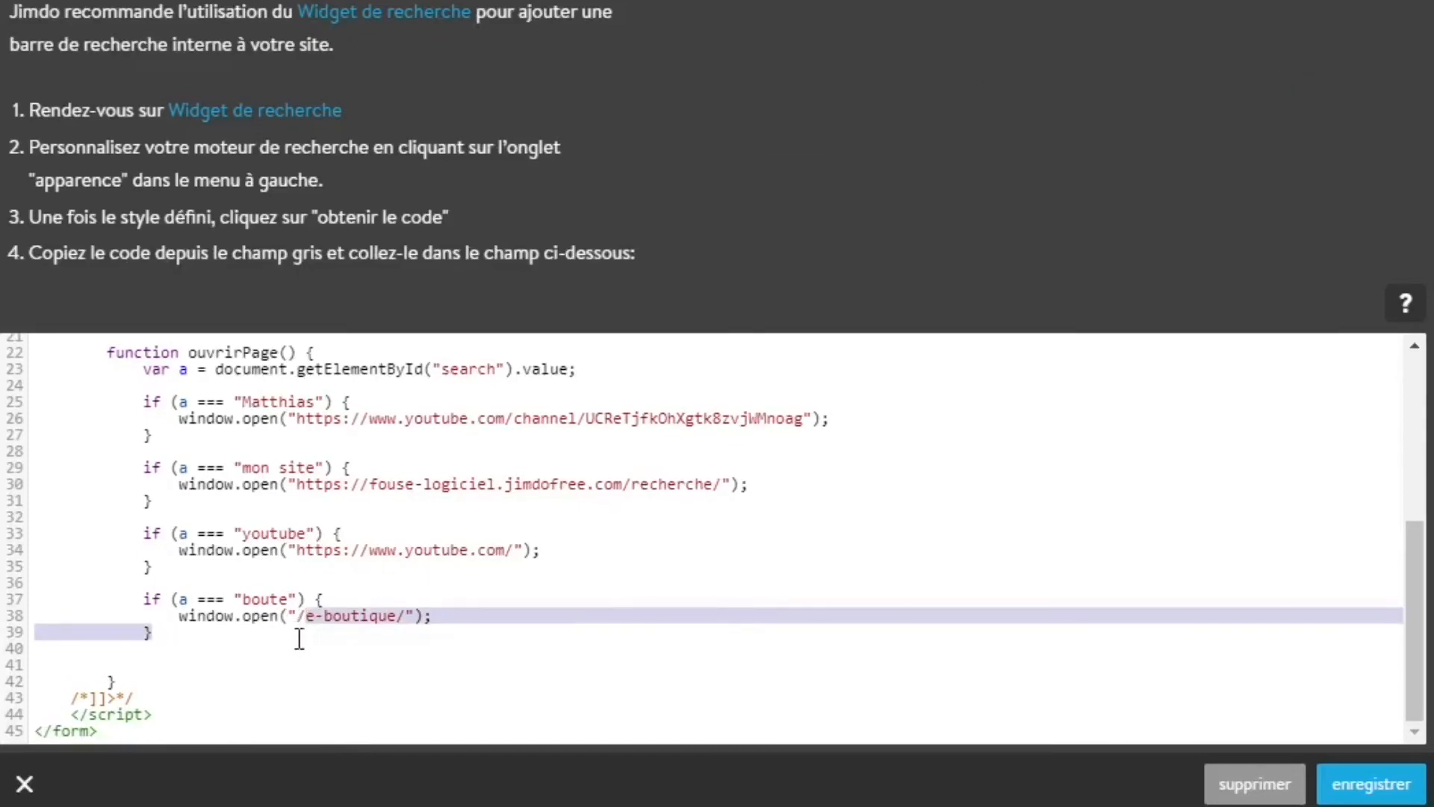
click(299, 626)
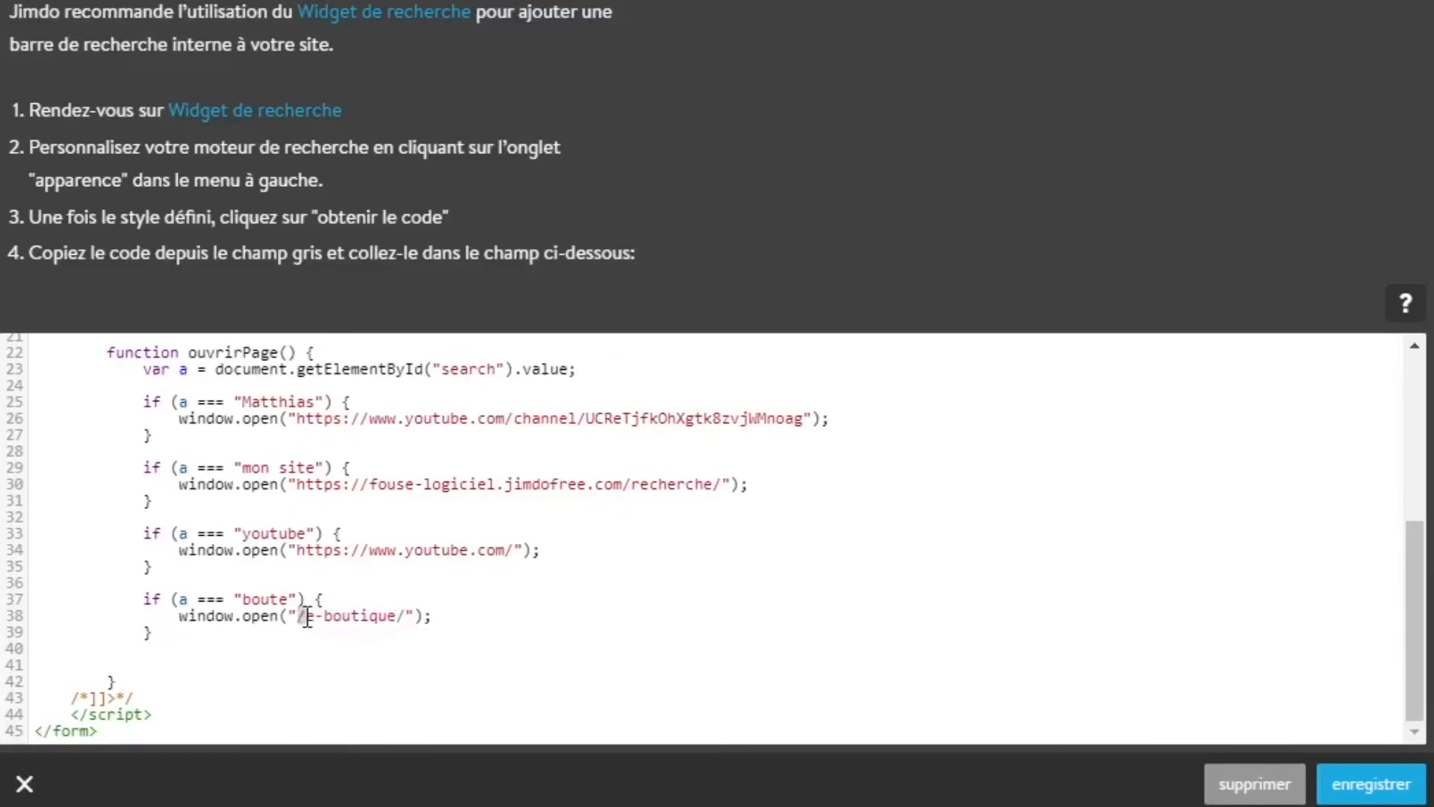
click(301, 650)
click(1378, 782)
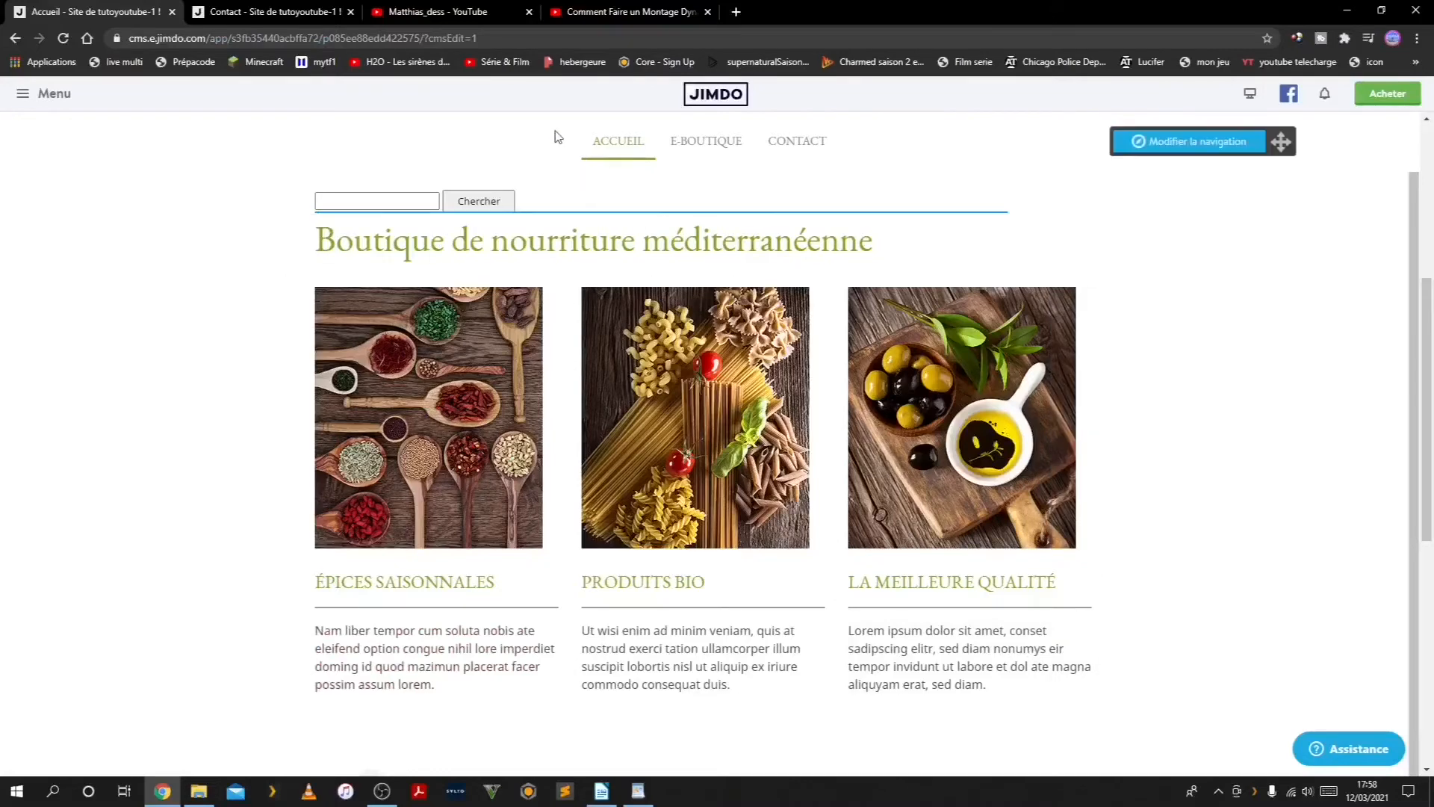
Return to the public site's Accueil page and reload it
click(263, 13)
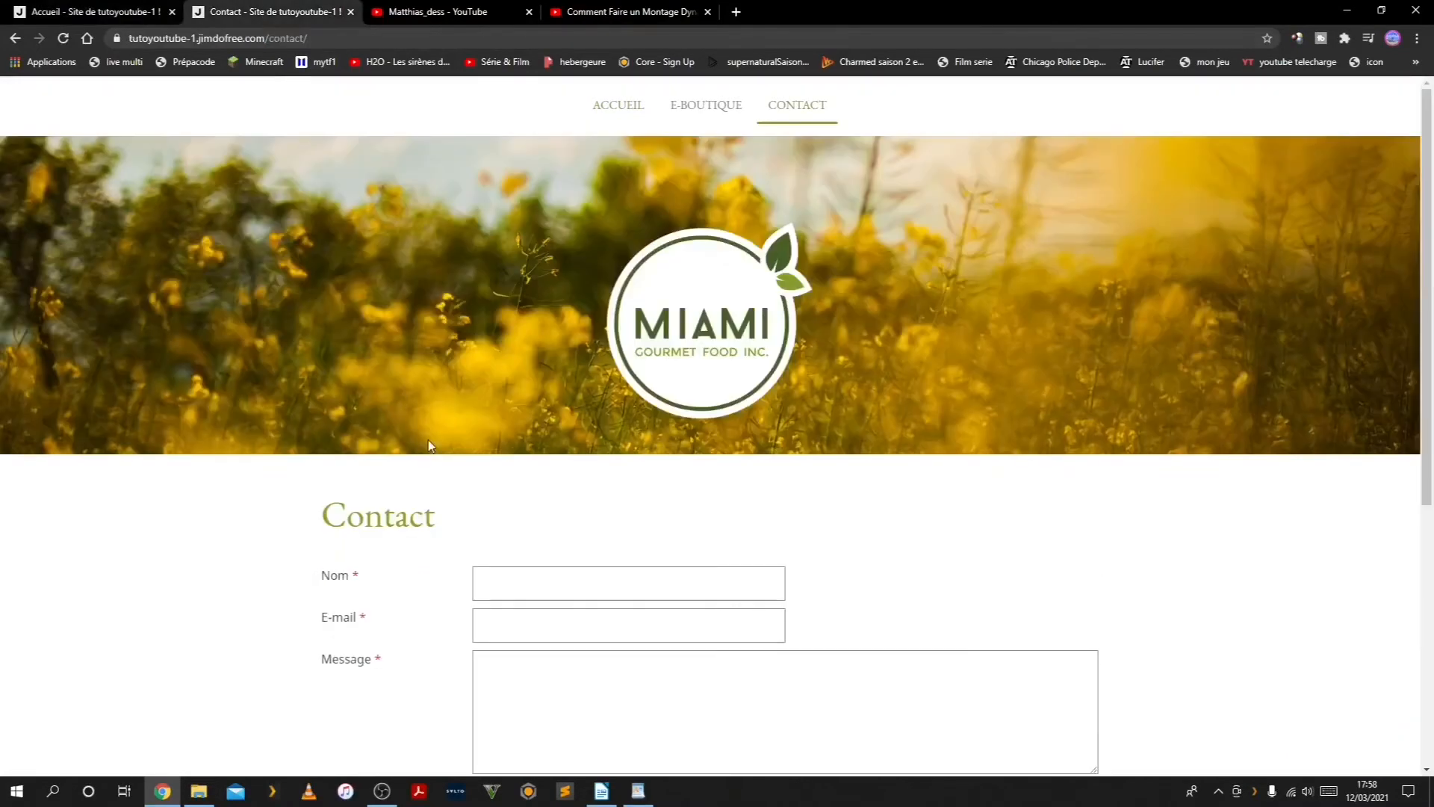
click(619, 105)
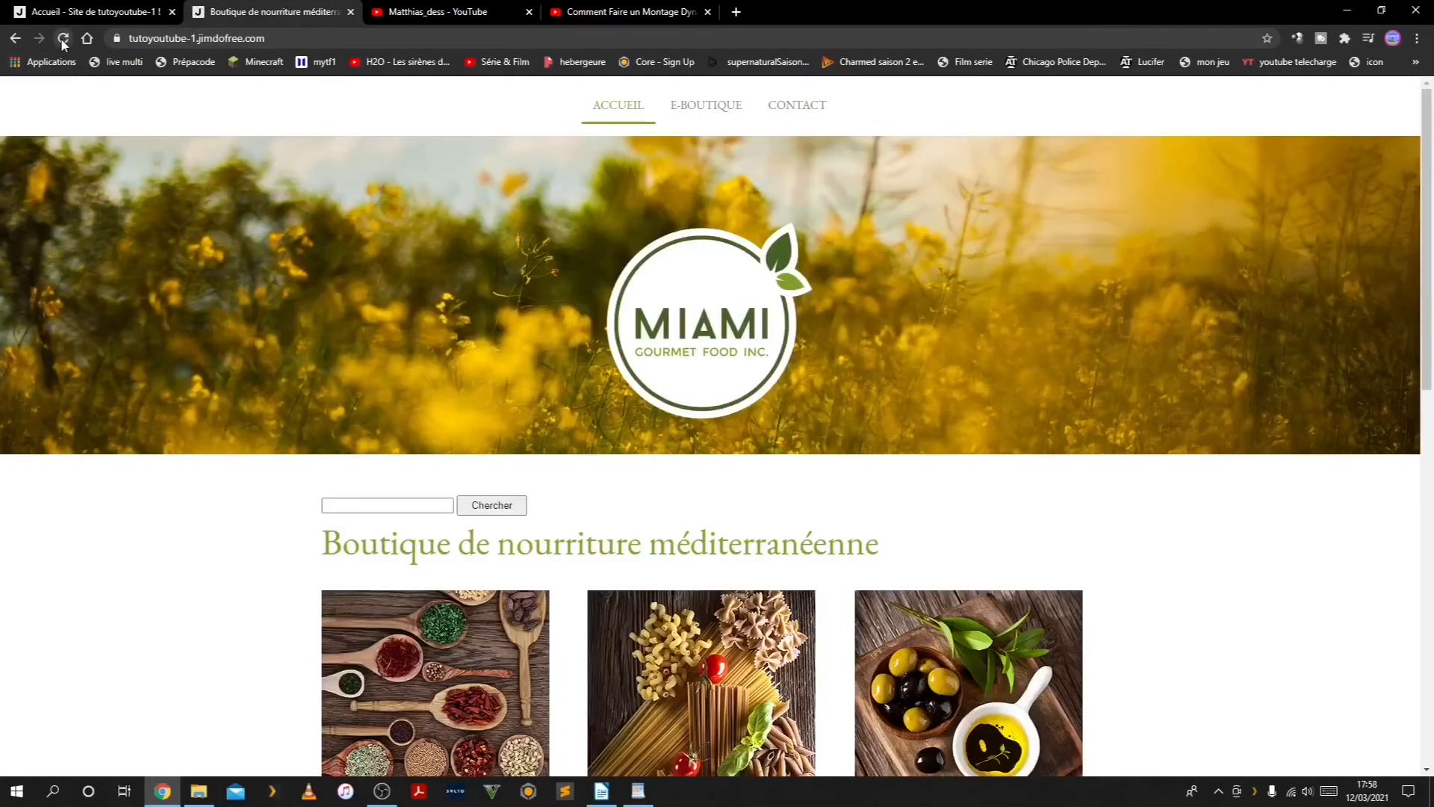
click(13, 37)
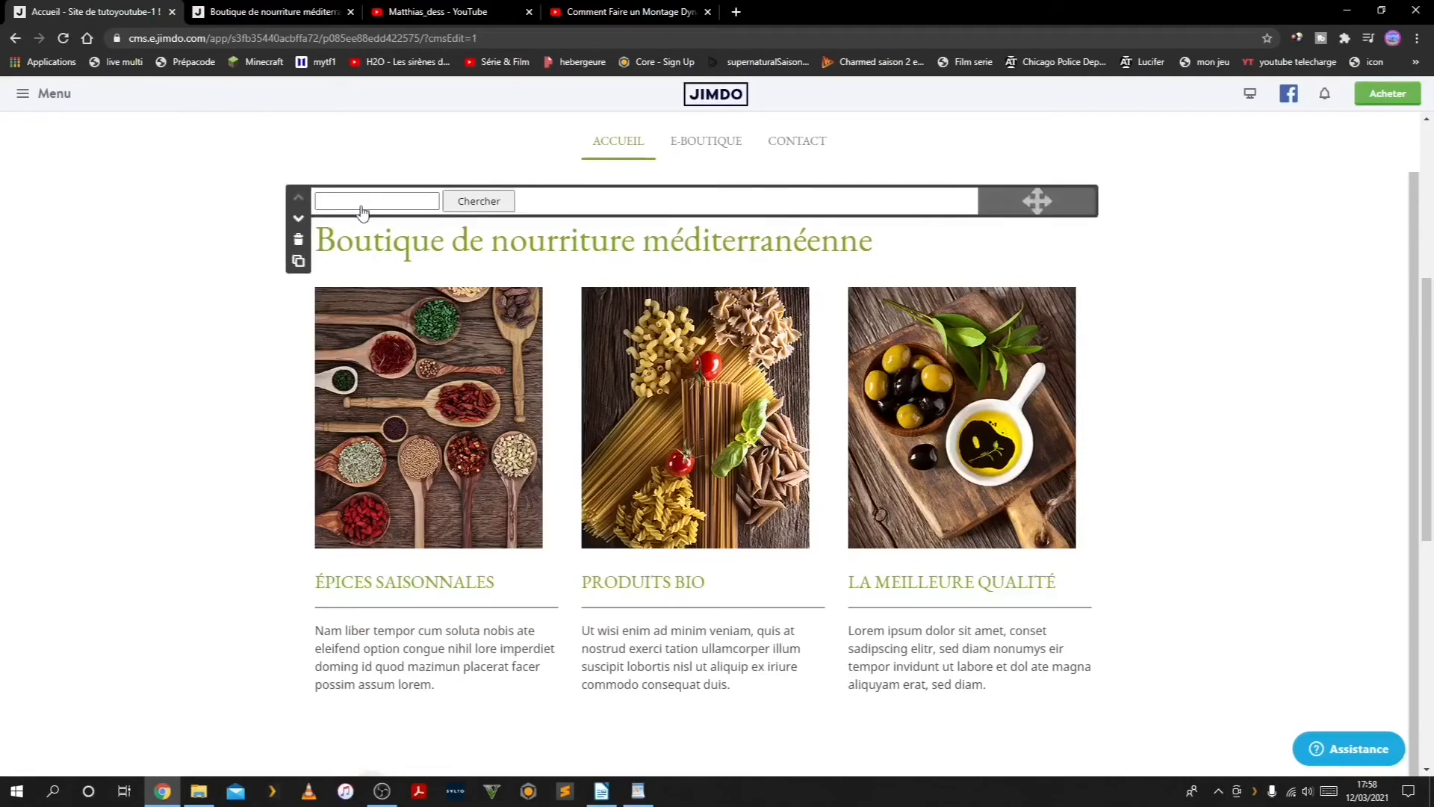
click(253, 15)
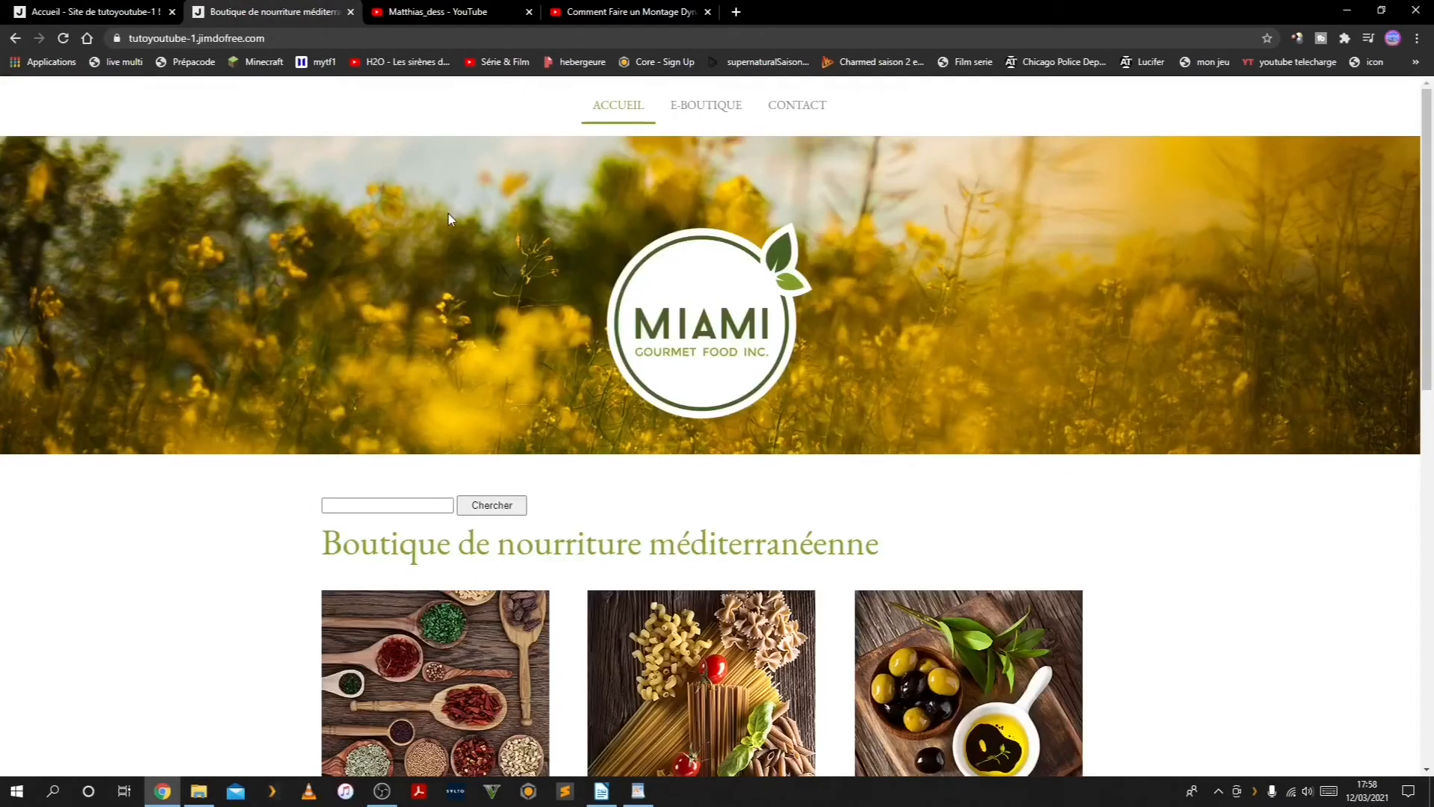
click(63, 45)
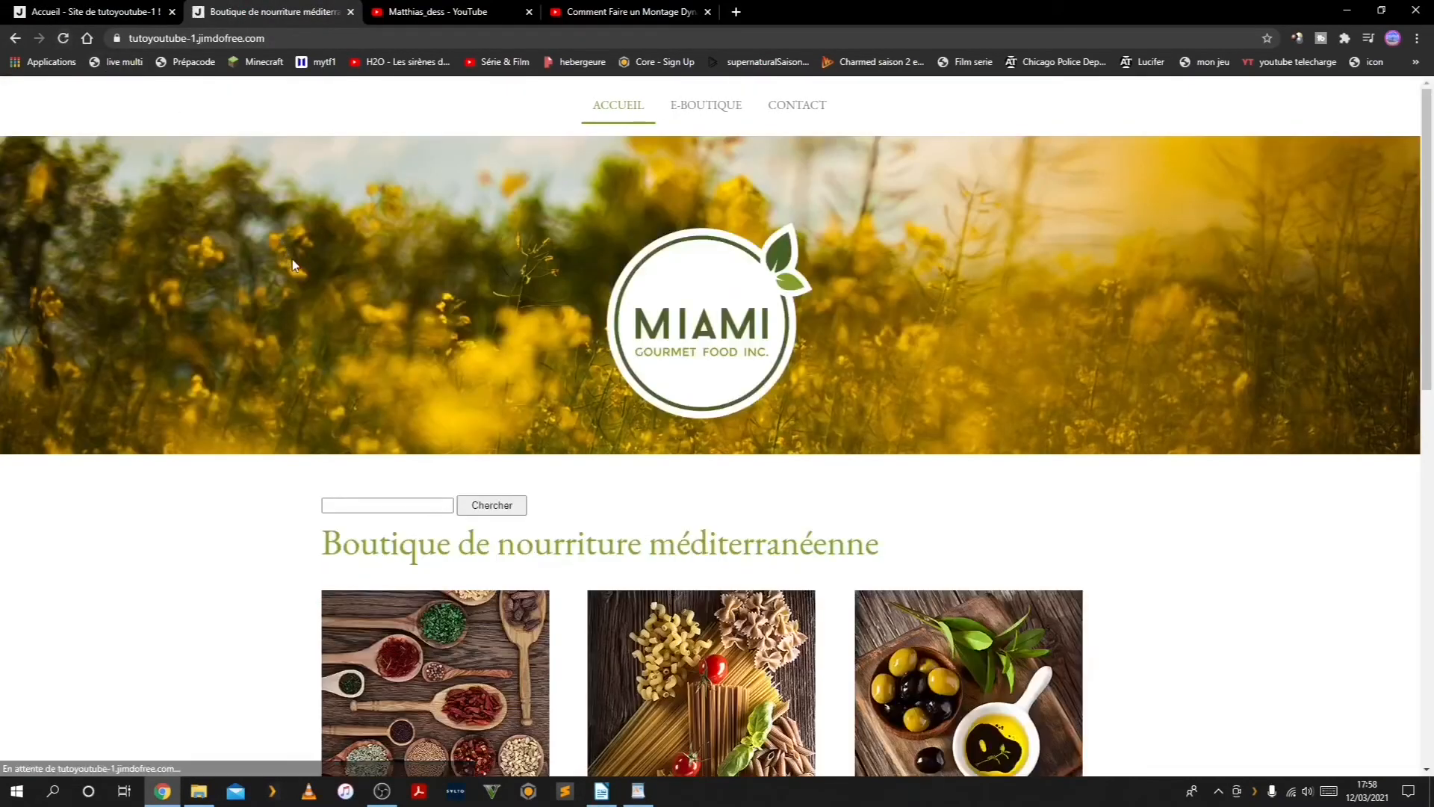
Search the public site for "mon site", and close the page this opens
click(351, 504)
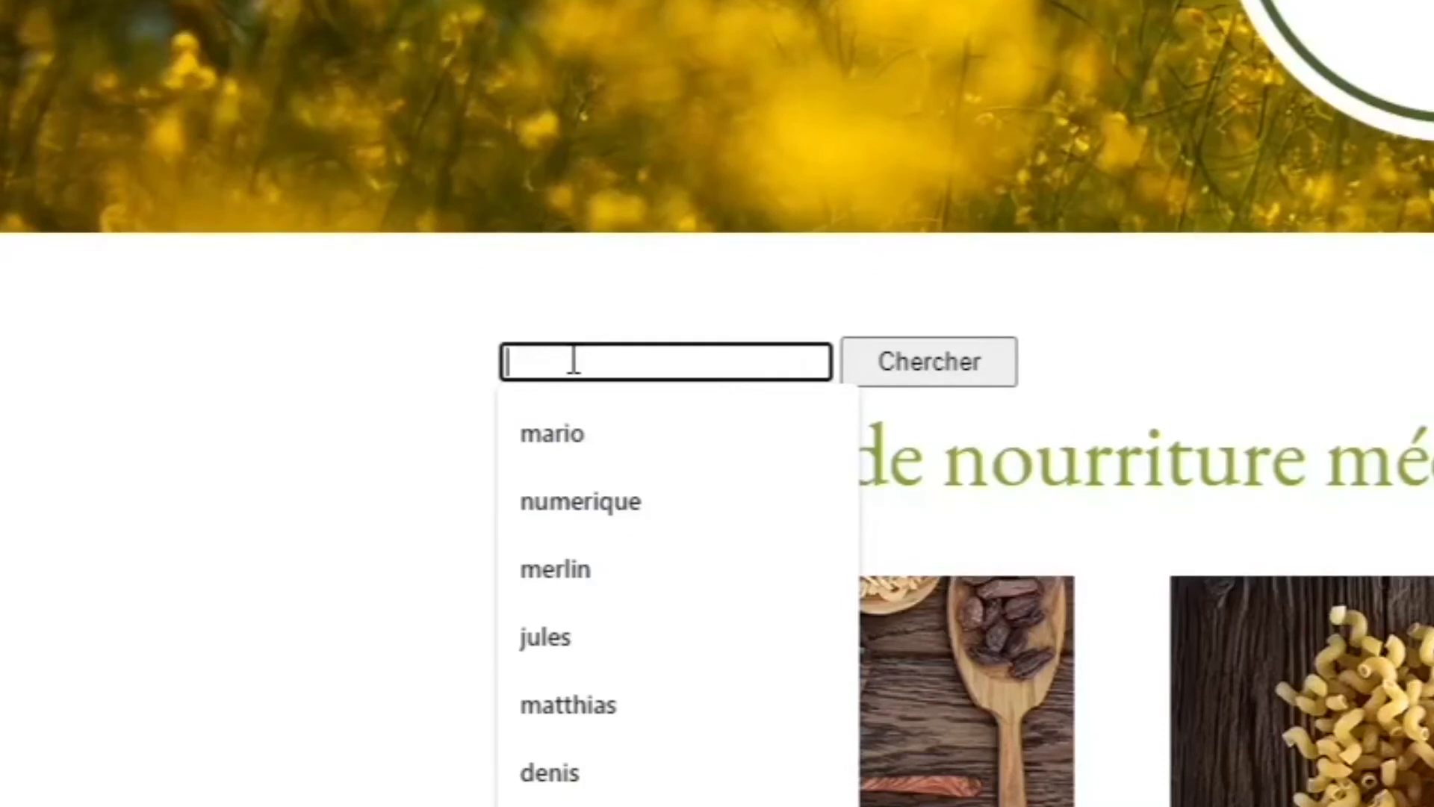
text(mon s)
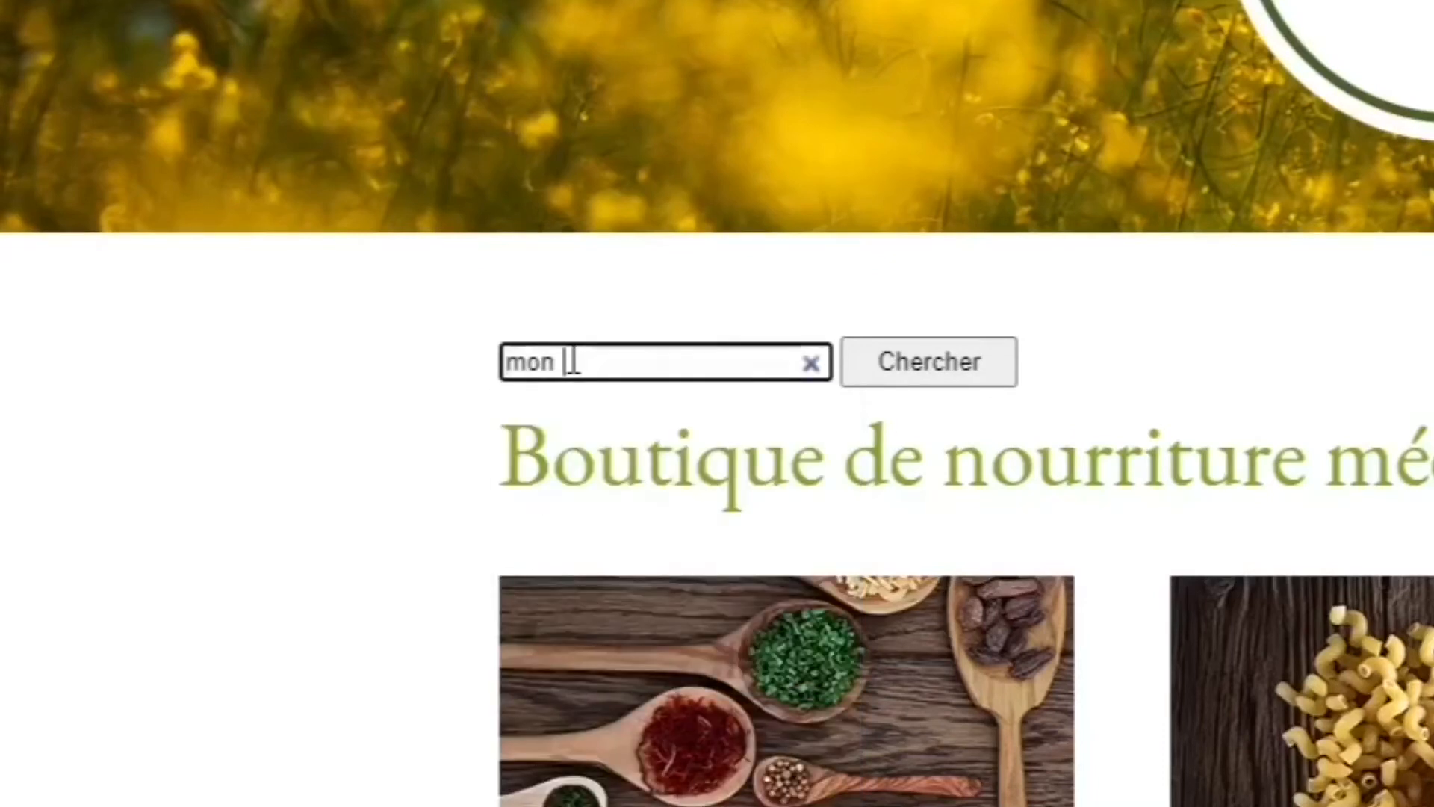
text(ite)
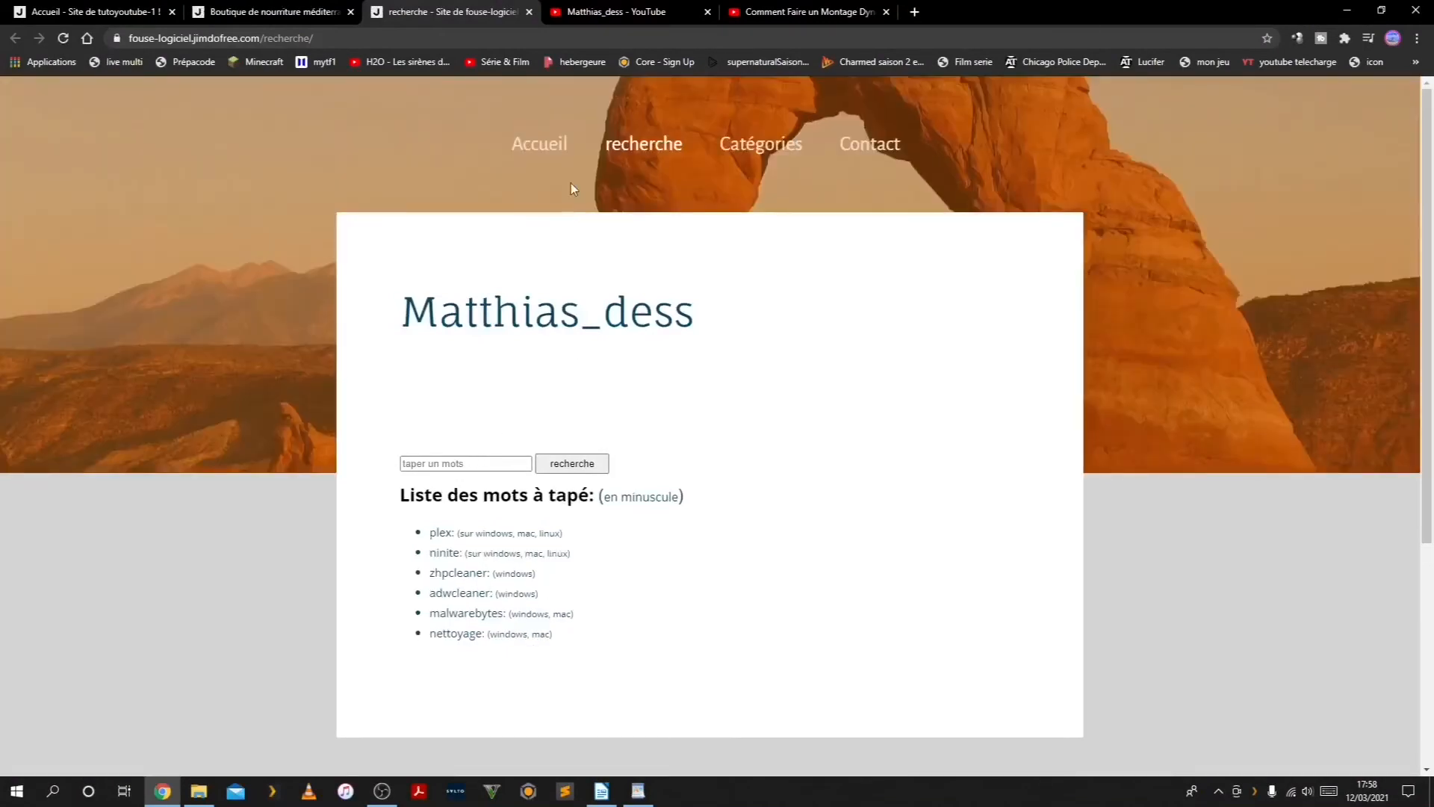
click(529, 12)
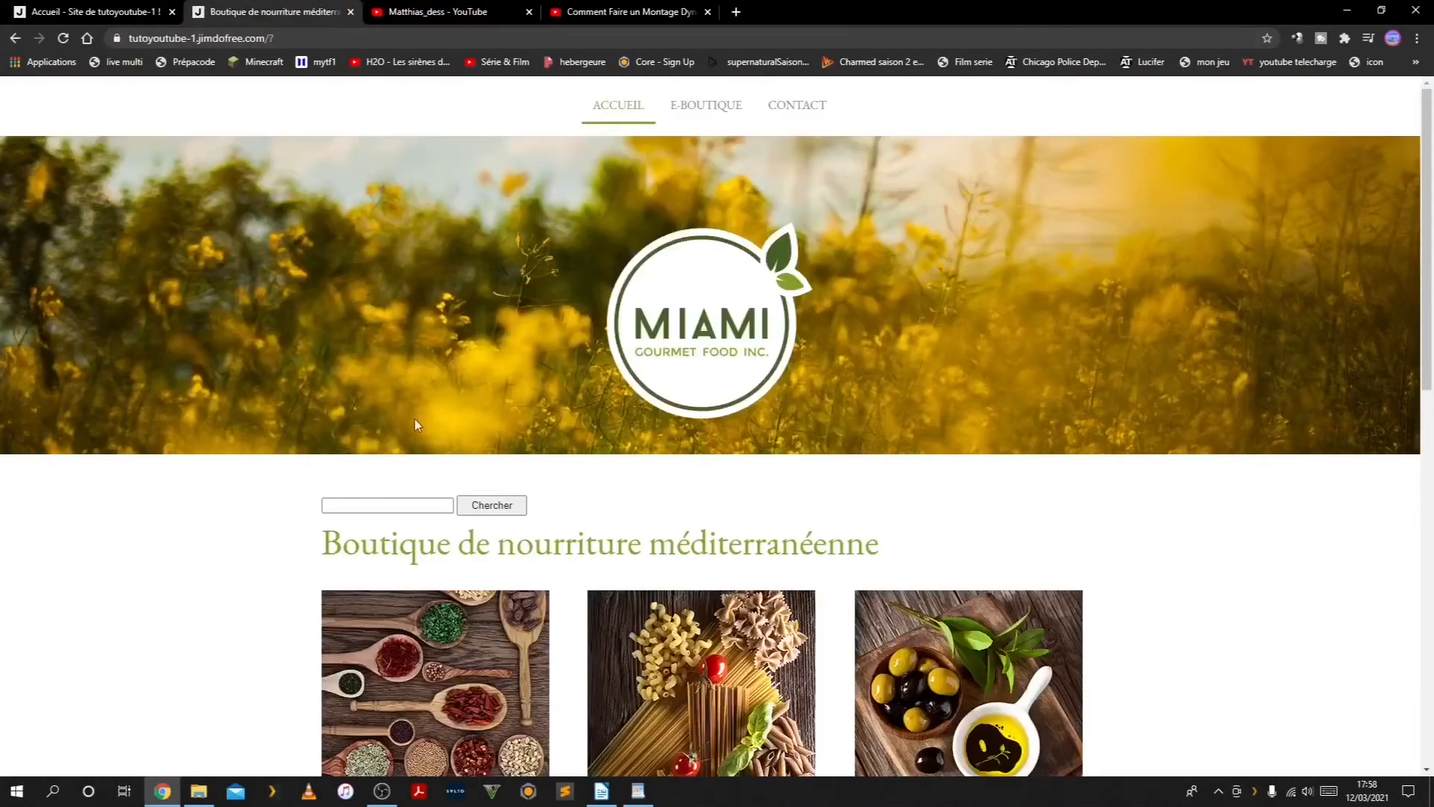
Search the public site for "boutique", and return to the search widget code in the Jimdo editor
click(378, 501)
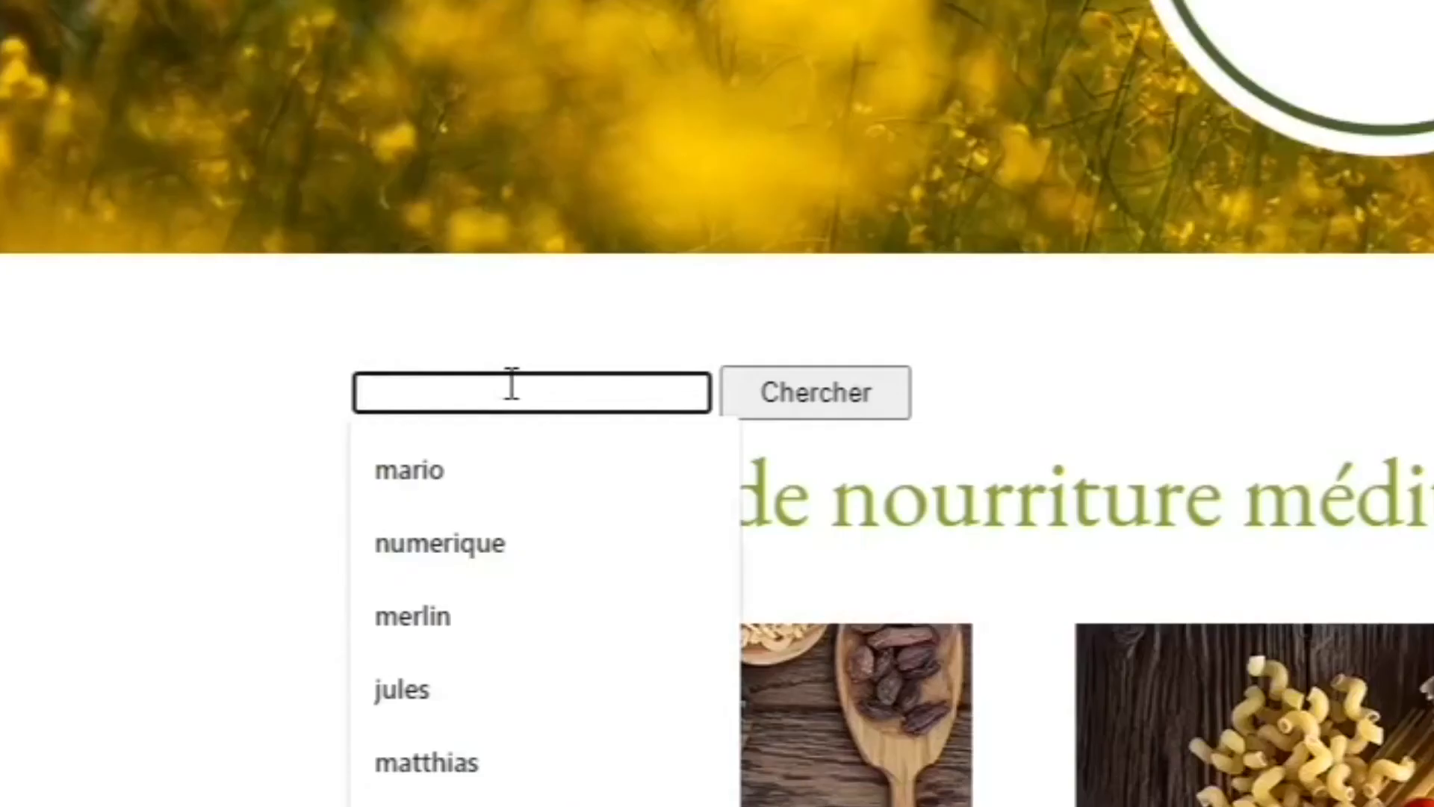
text(bou)
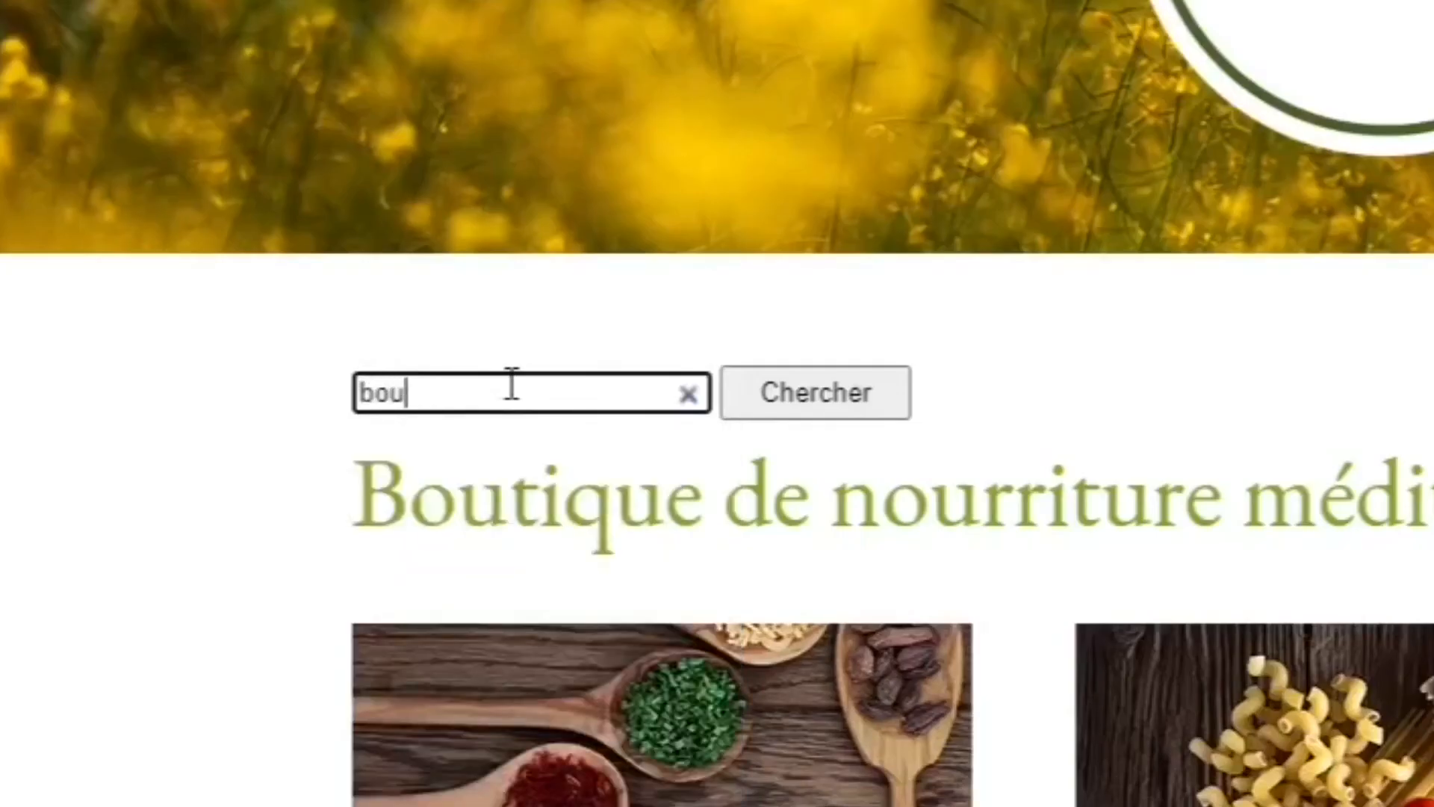
text(tique)
key(Return)
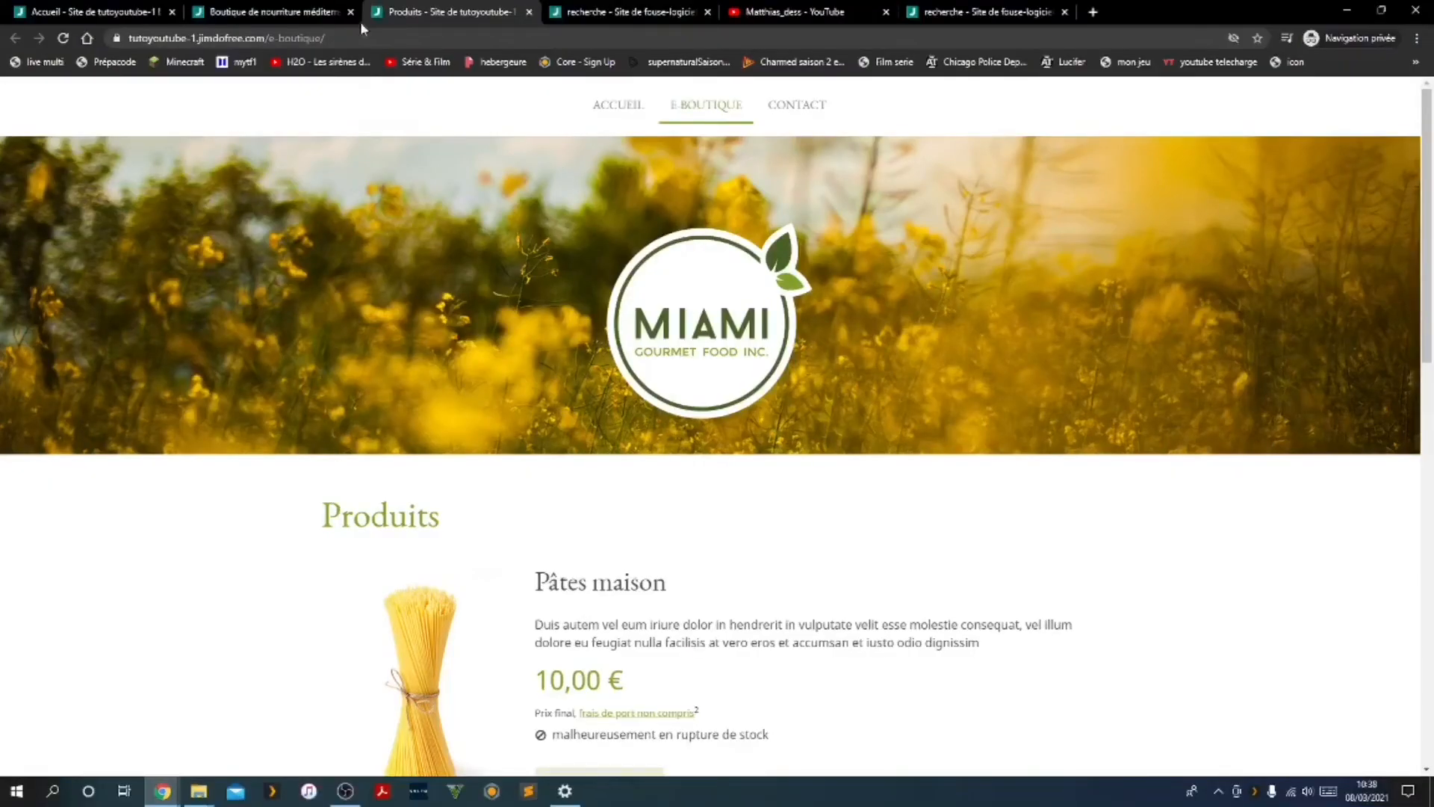
click(75, 11)
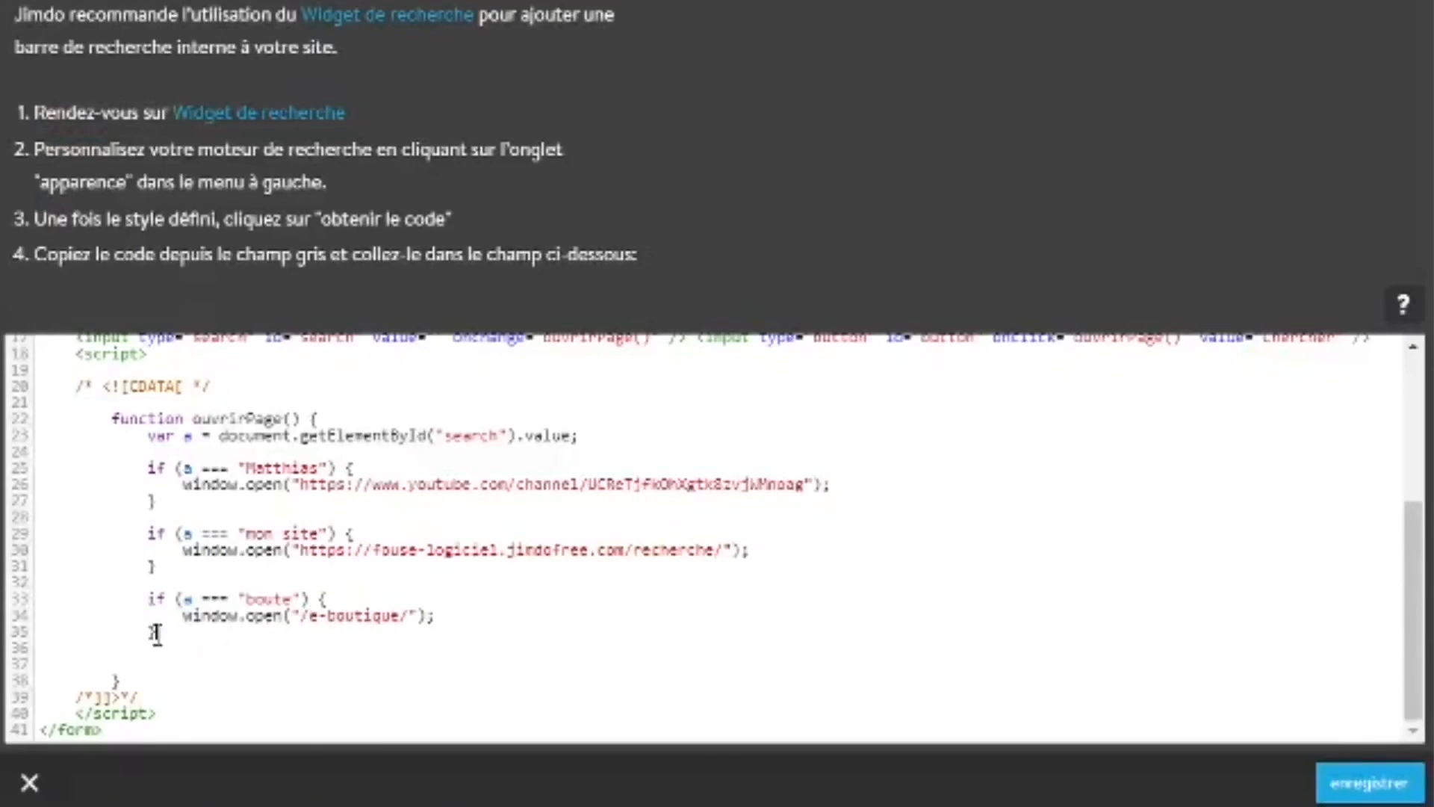
click(157, 634)
key(Return)
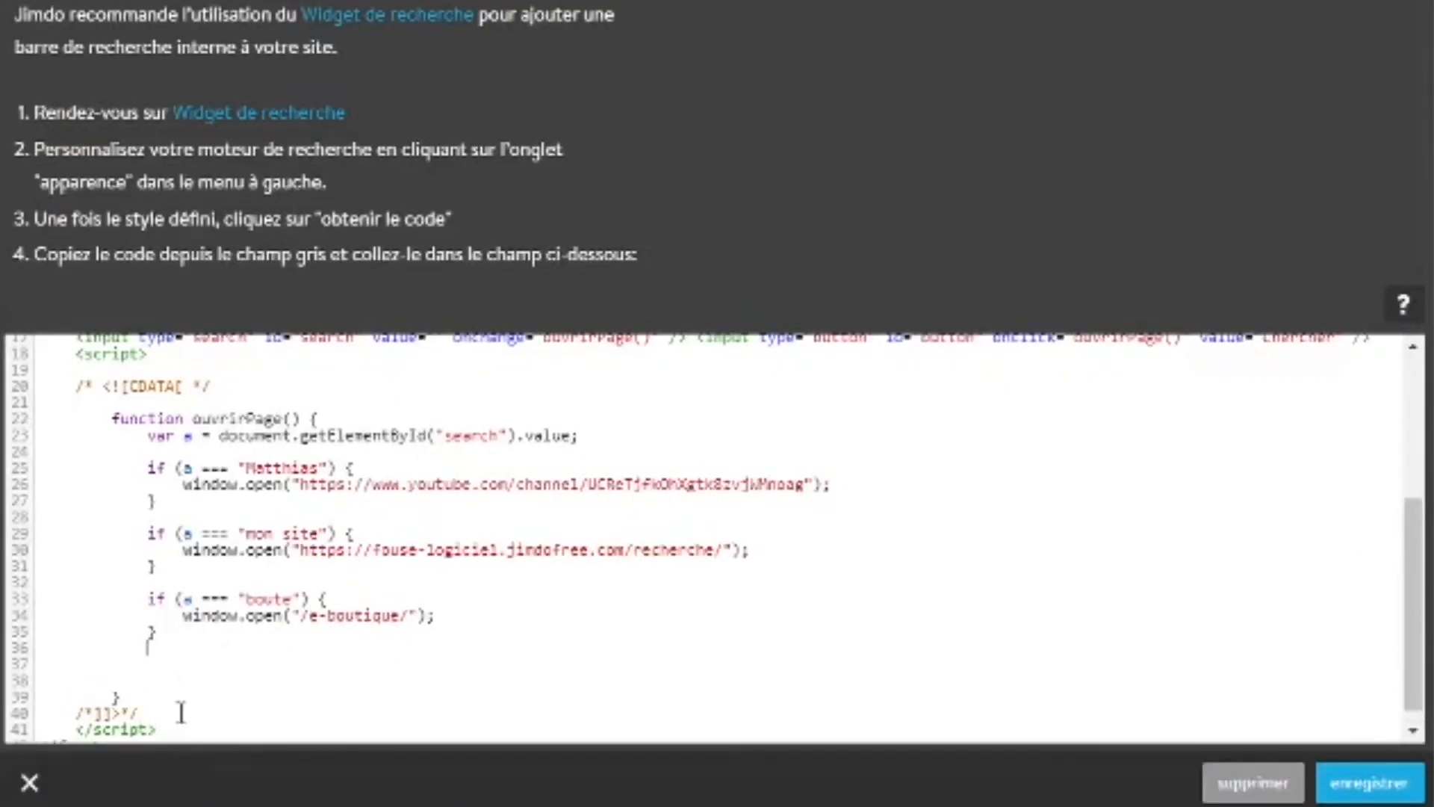
key(BackSpace)
click(159, 635)
key(Return)
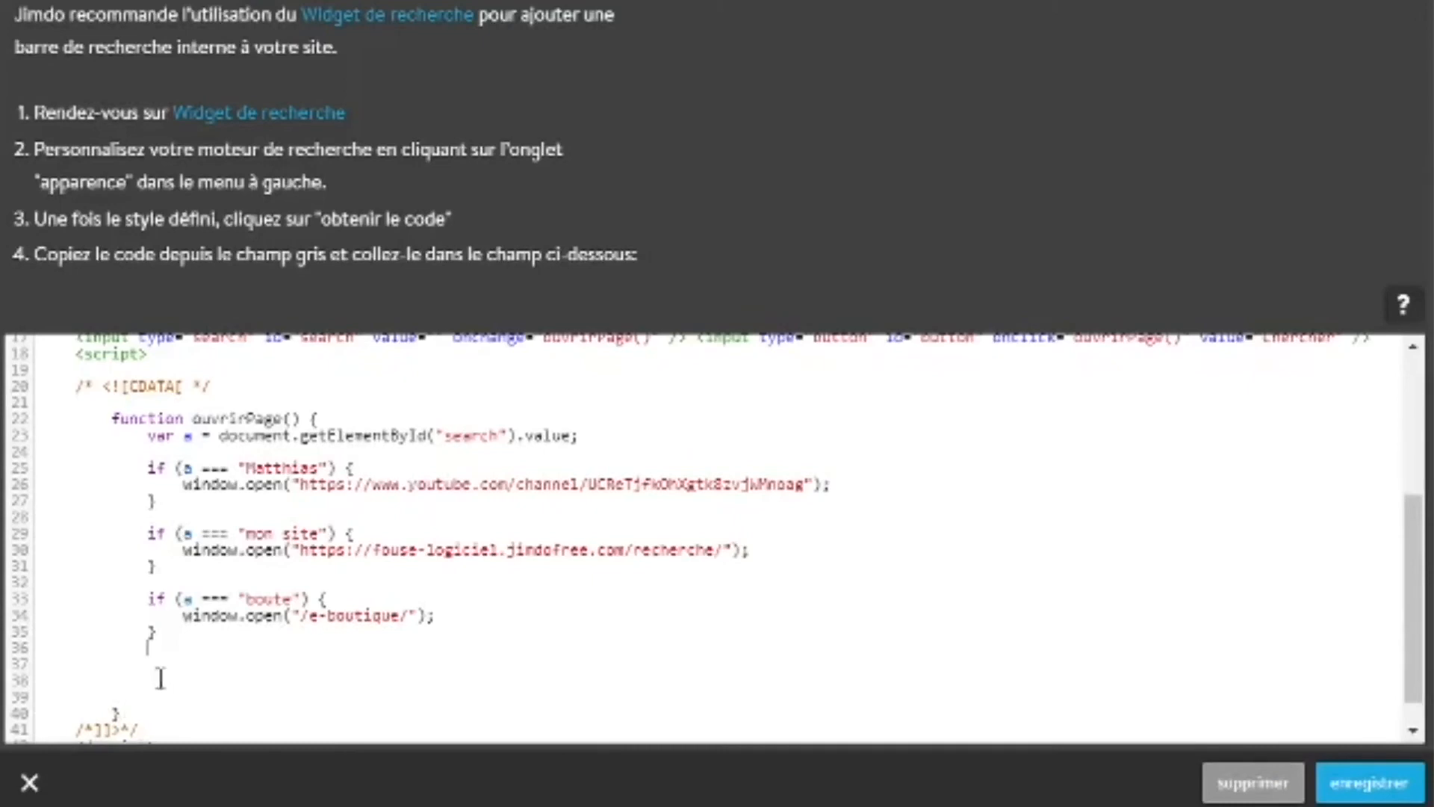
key(ctrl+v)
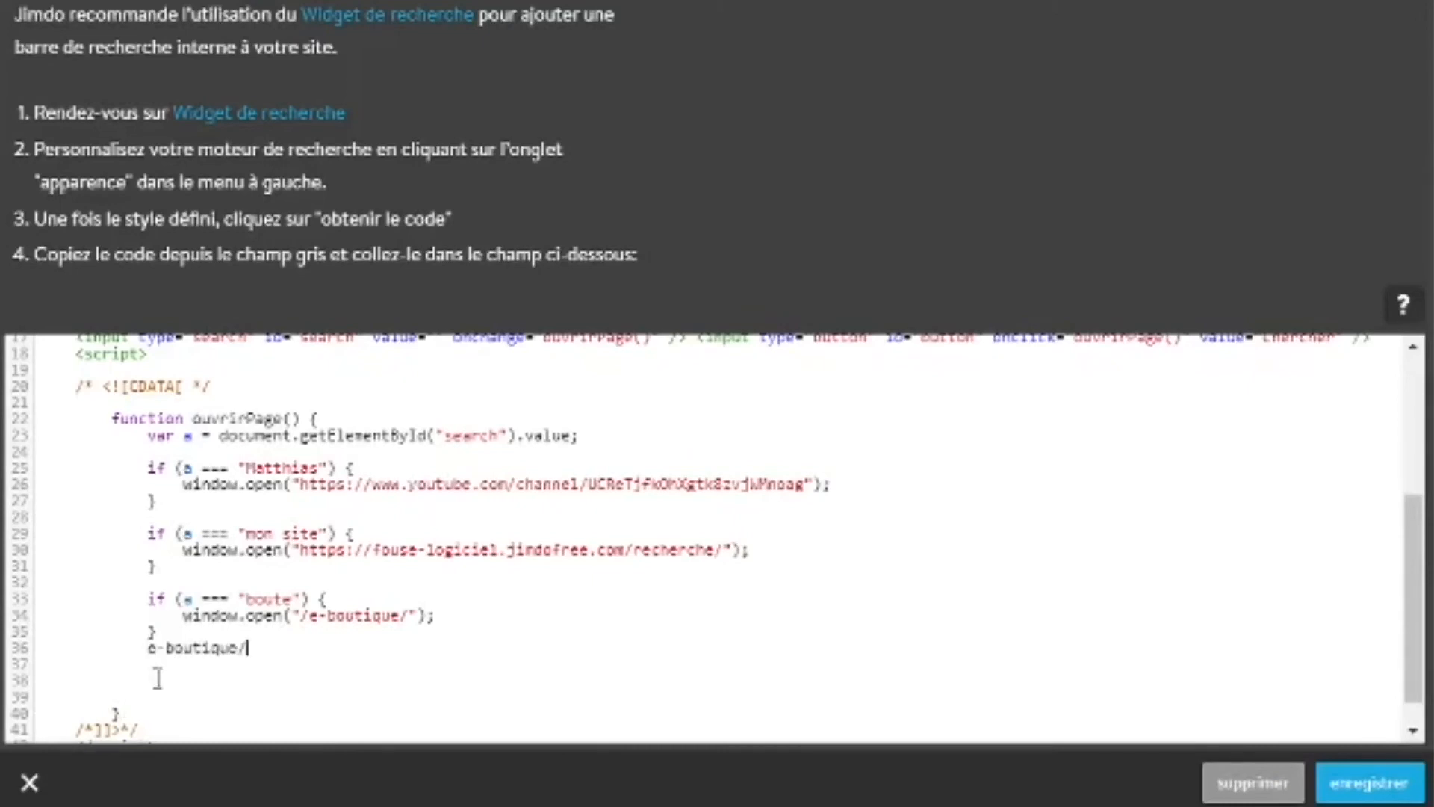
key(BackSpace)
key(BackSpace)
key(BackSpace)
key(BackSpace)
key(BackSpace)
key(BackSpace)
key(BackSpace)
key(BackSpace)
key(BackSpace)
key(BackSpace)
key(BackSpace)
Duplicate the "boute" if block directly below itself, separated from the original by a blank line
drag(160, 634, 149, 600)
key(ctrl+c)
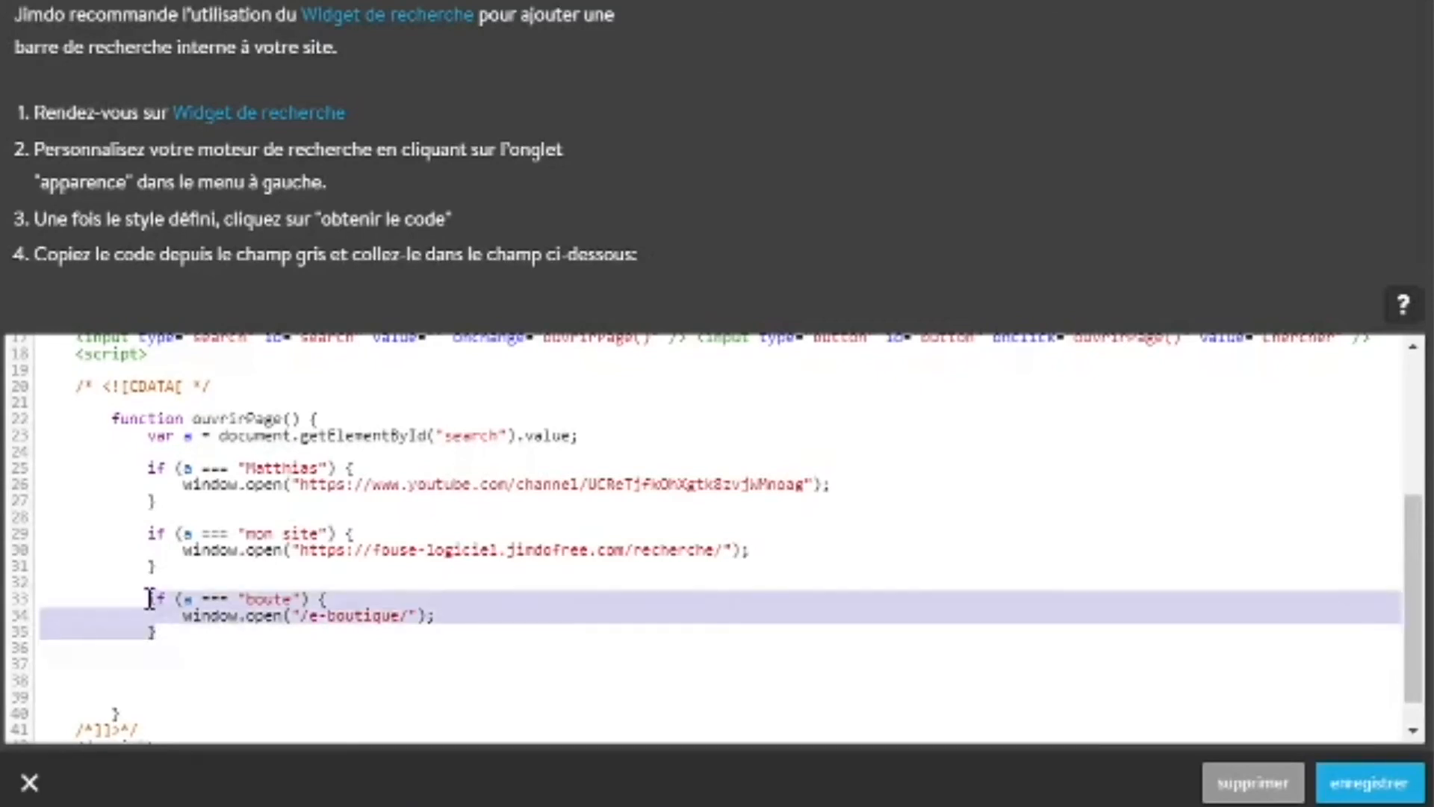
click(172, 634)
key(Return)
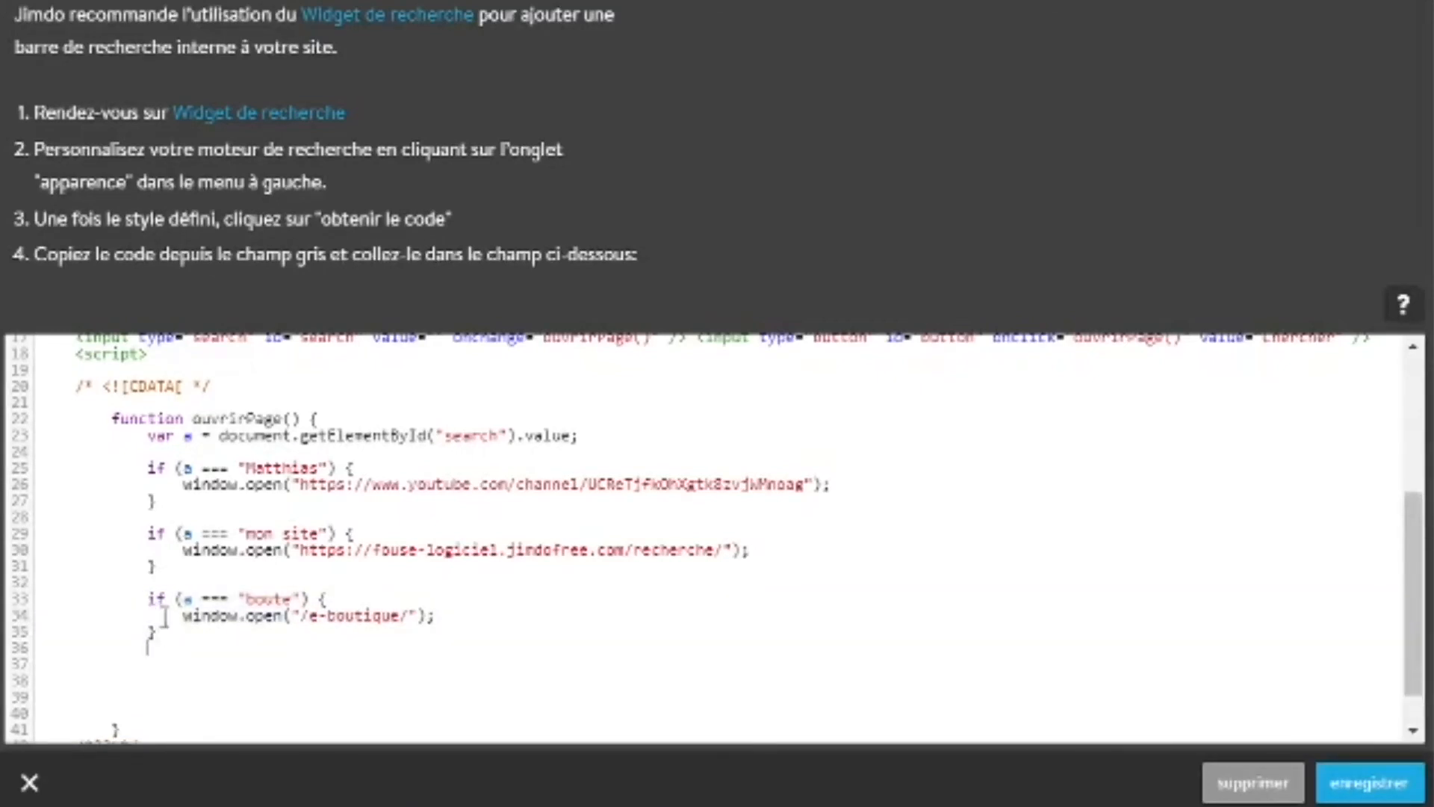
key(ctrl+v)
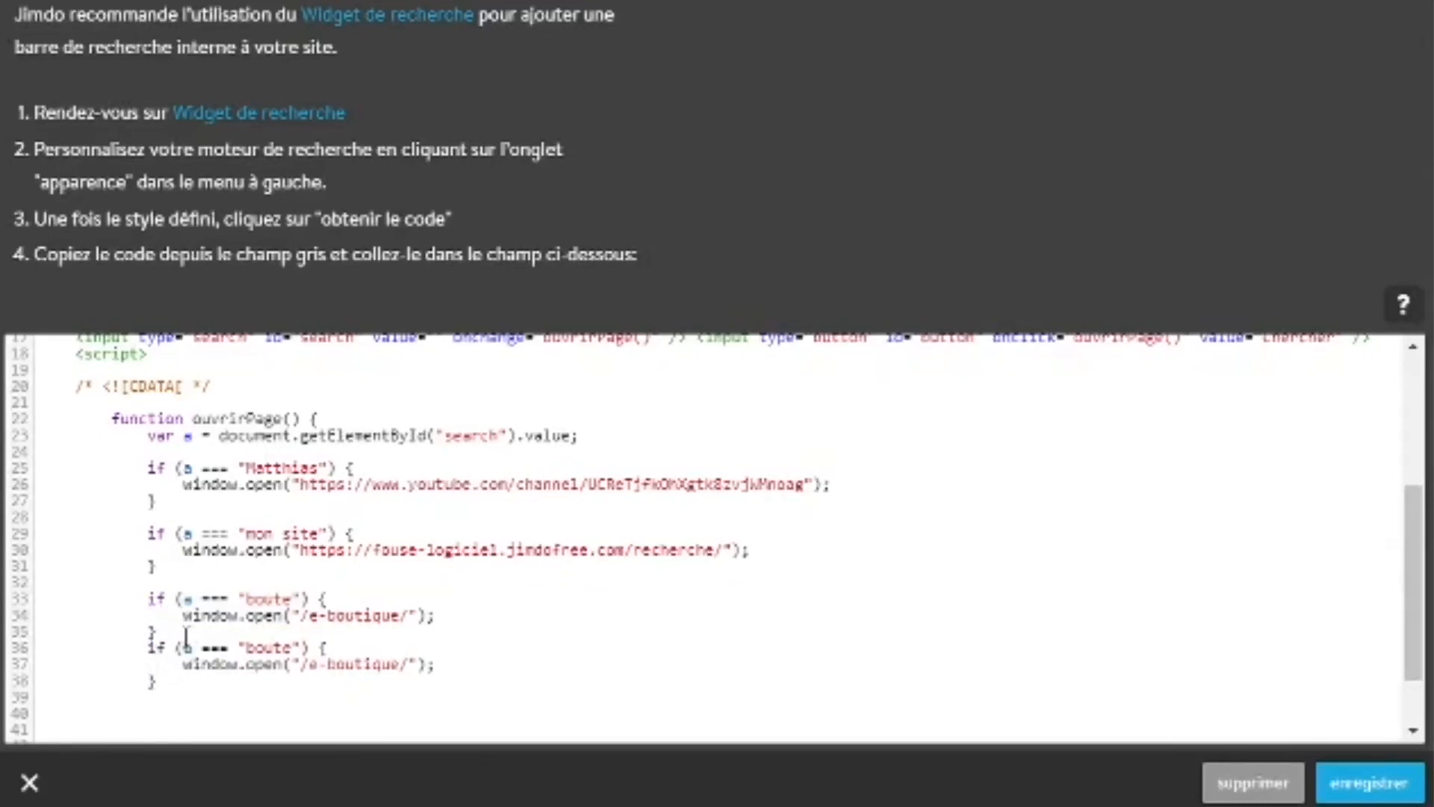
click(146, 648)
key(Return)
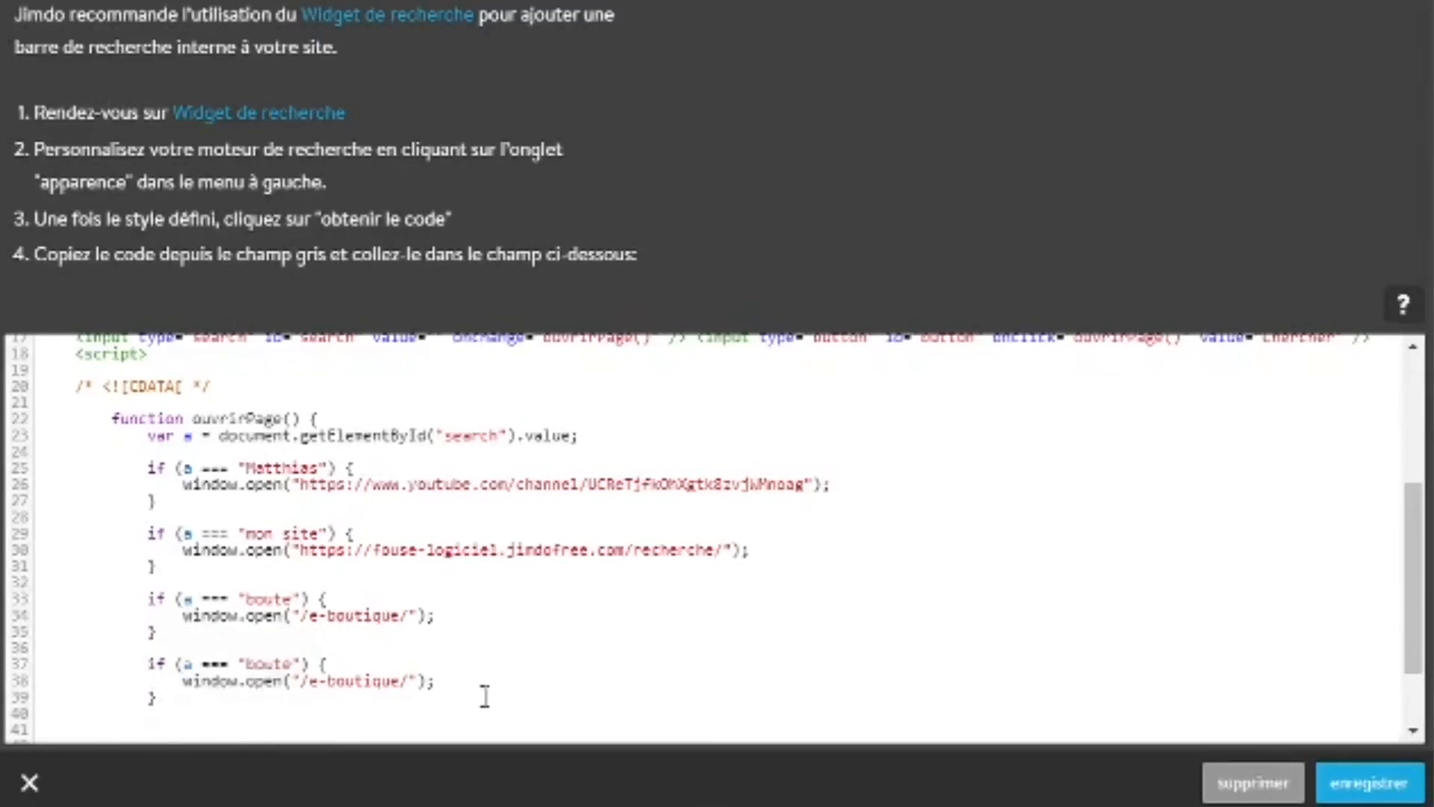
Look over the end of the search script, and view the public recherche page of the fouse-logiciel site
scroll(403, 678, down, 2)
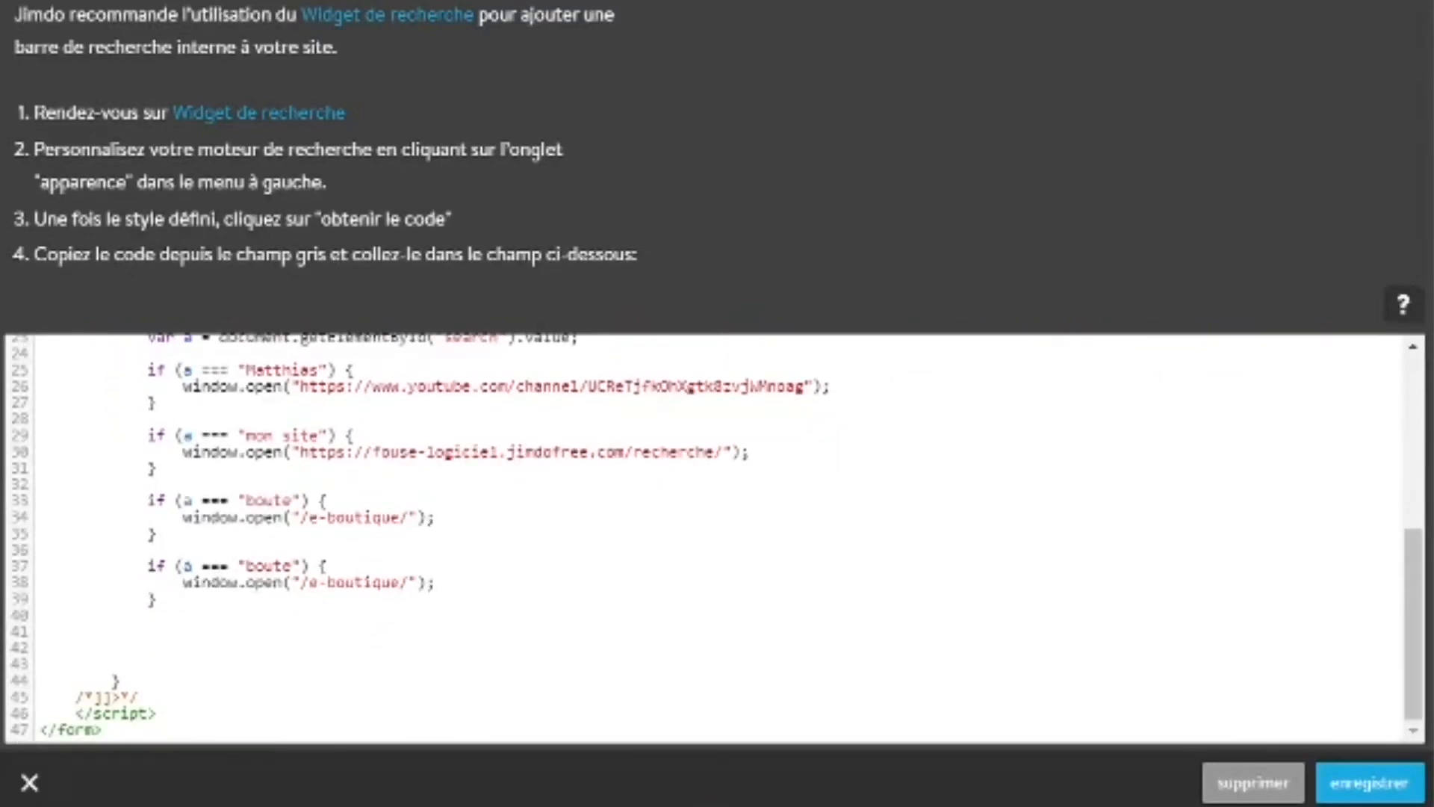
click(431, 12)
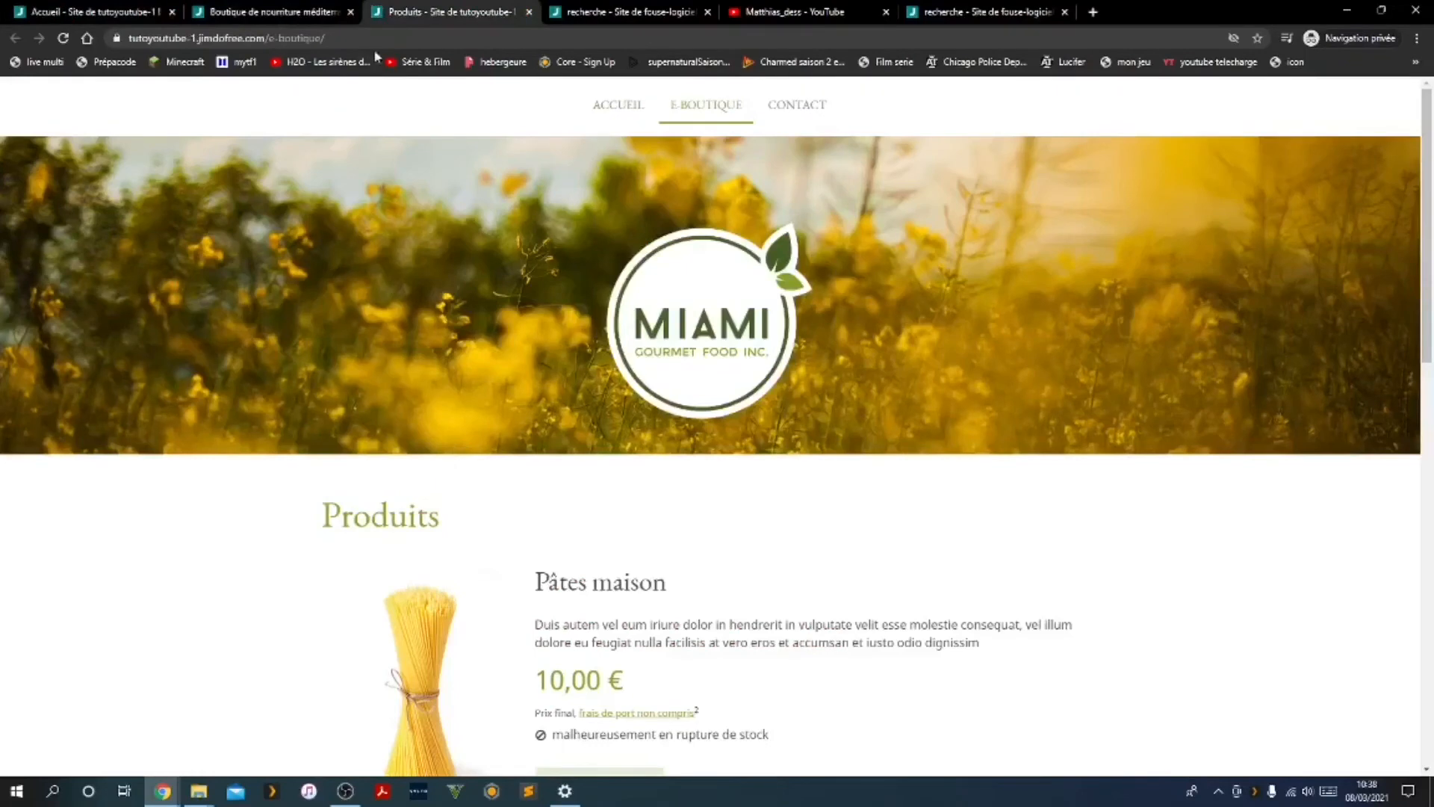
click(620, 12)
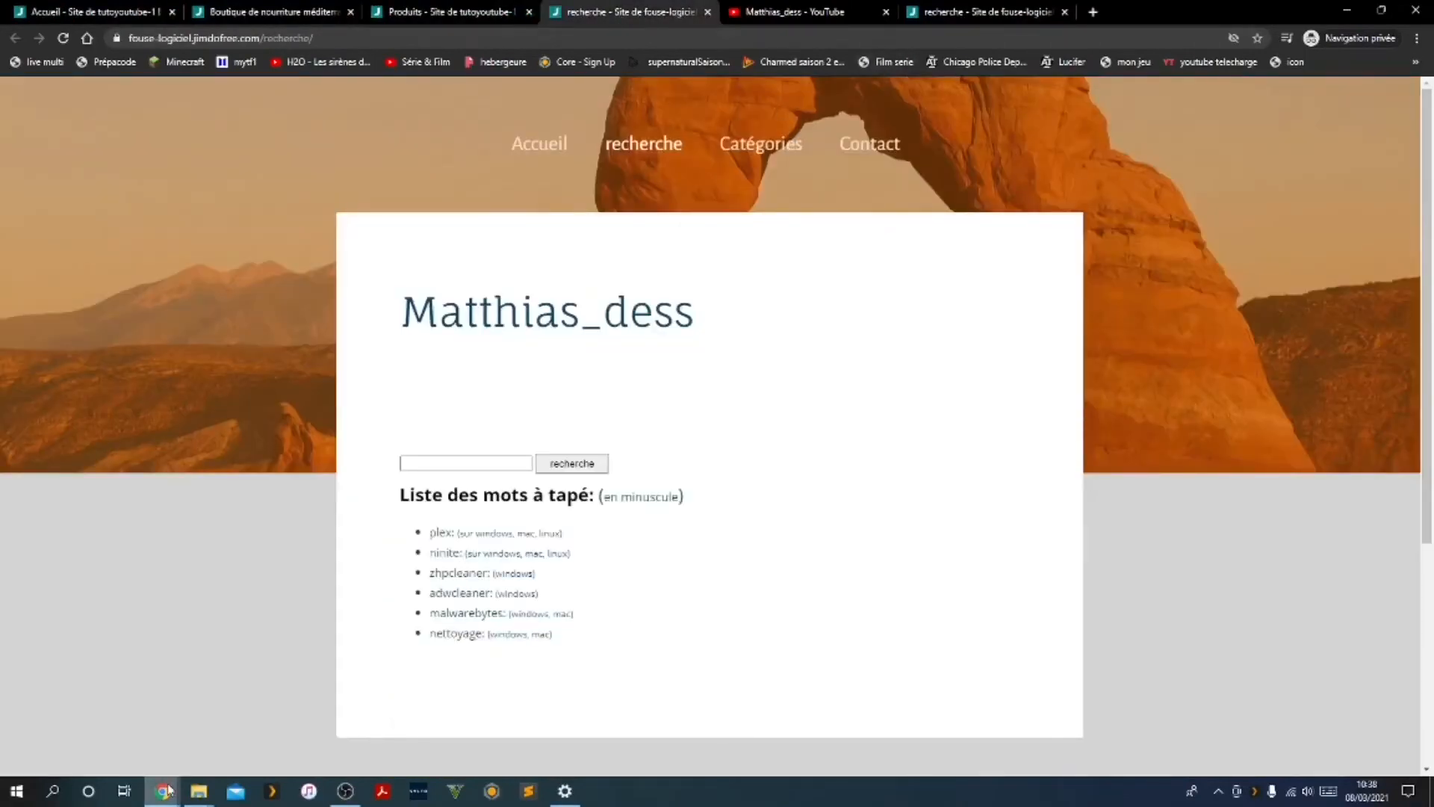
Switch to the Chrome window with the Jimdo dashboard and open the recherche page of fouse-logiciel.jimdofree.com for editing
mouse_move(163, 791)
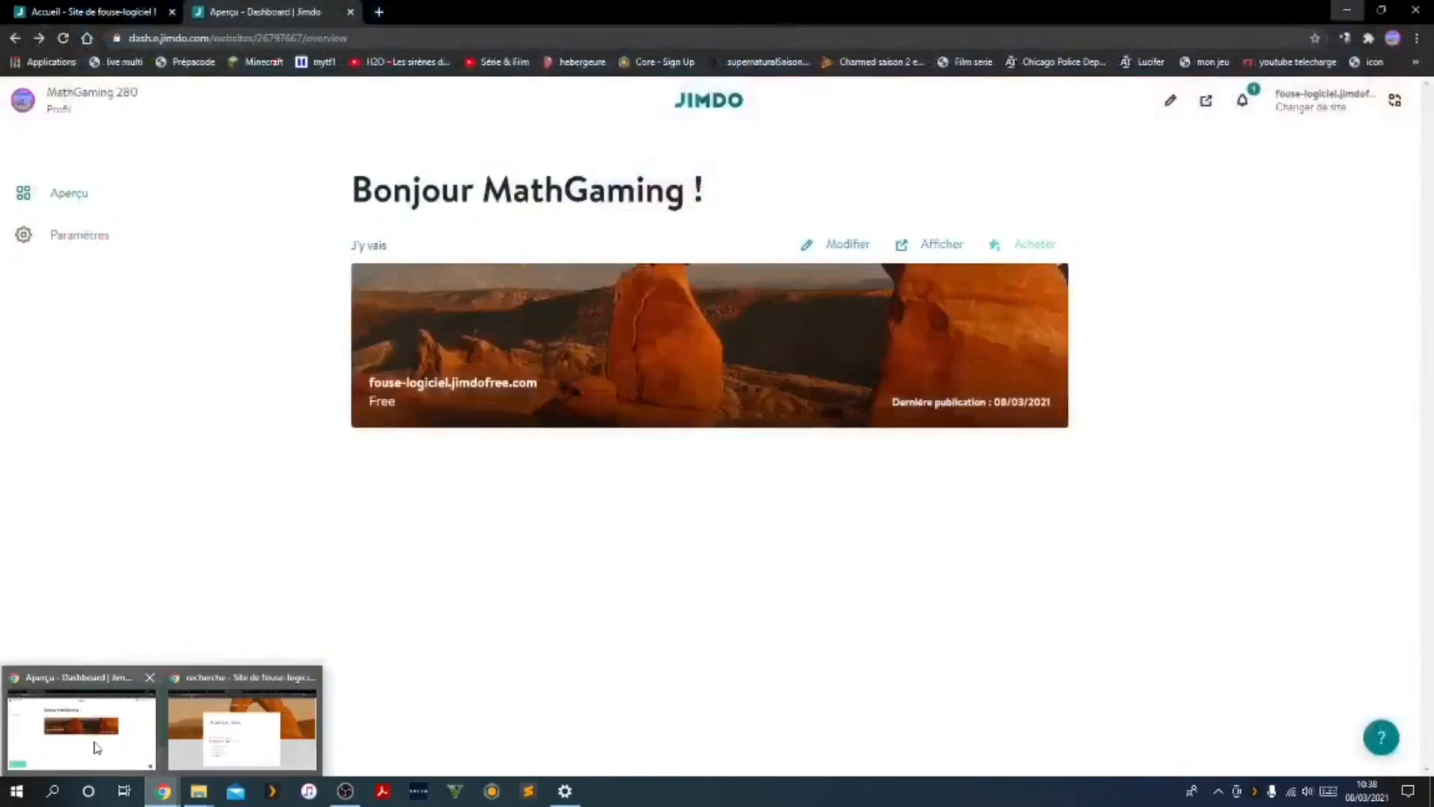
click(94, 746)
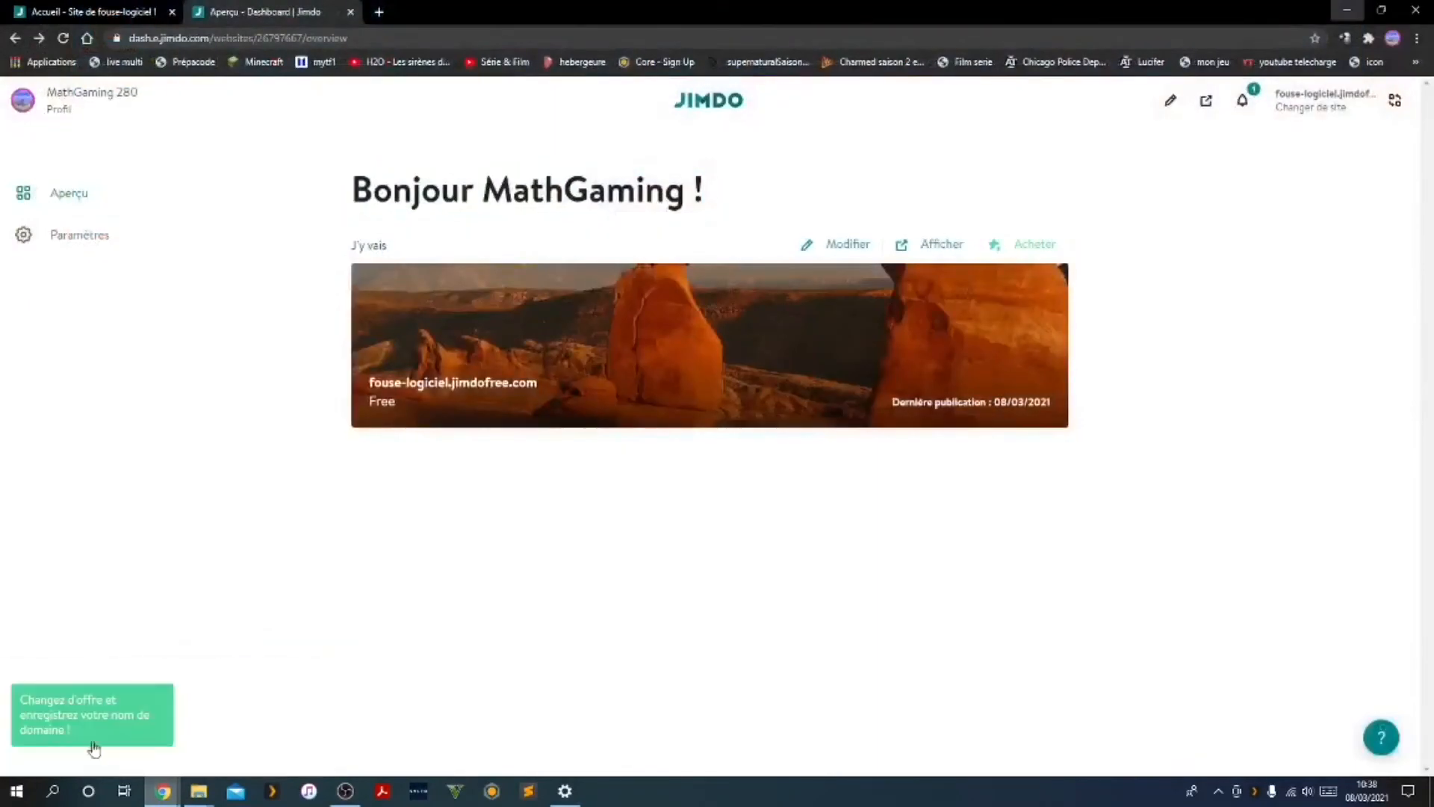
click(497, 323)
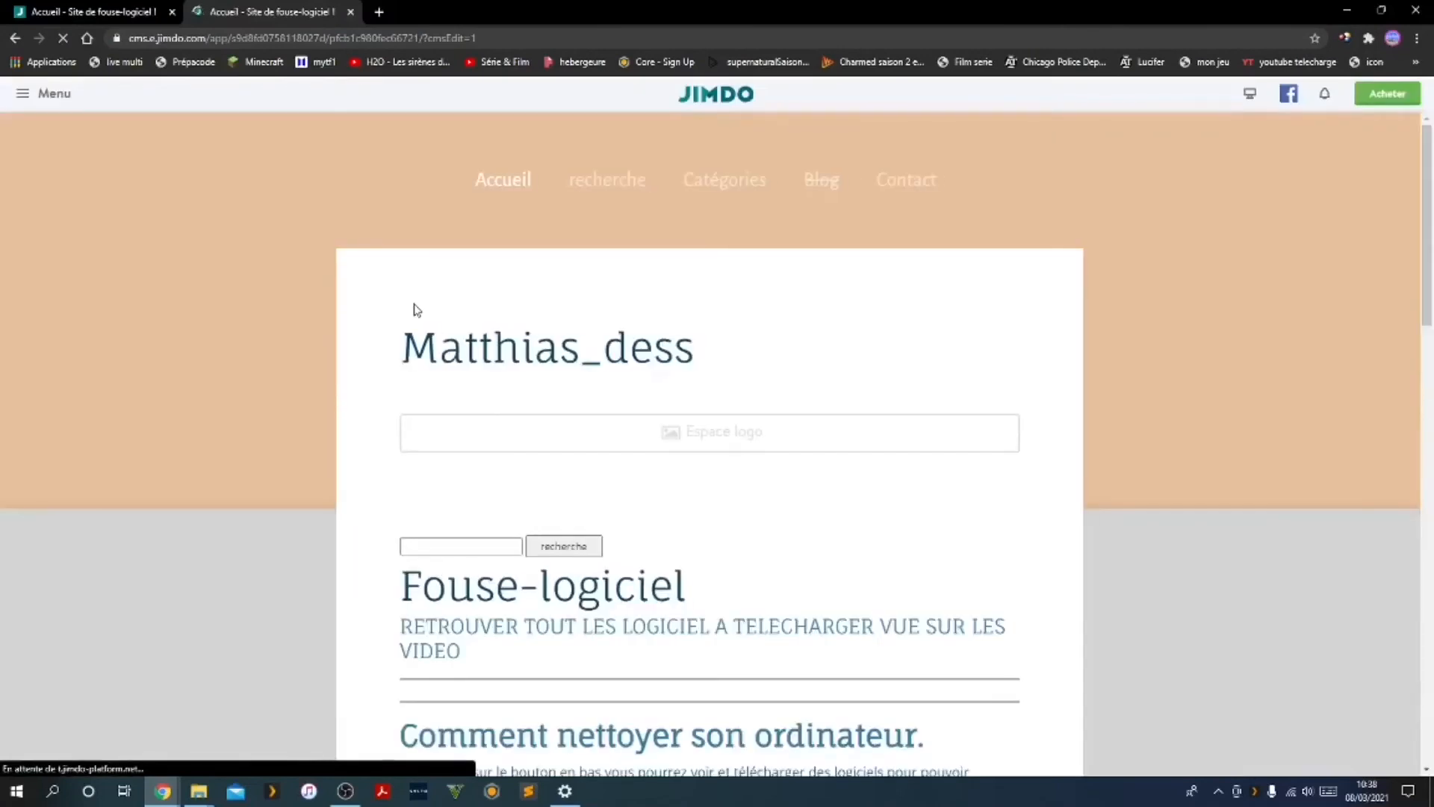
click(625, 189)
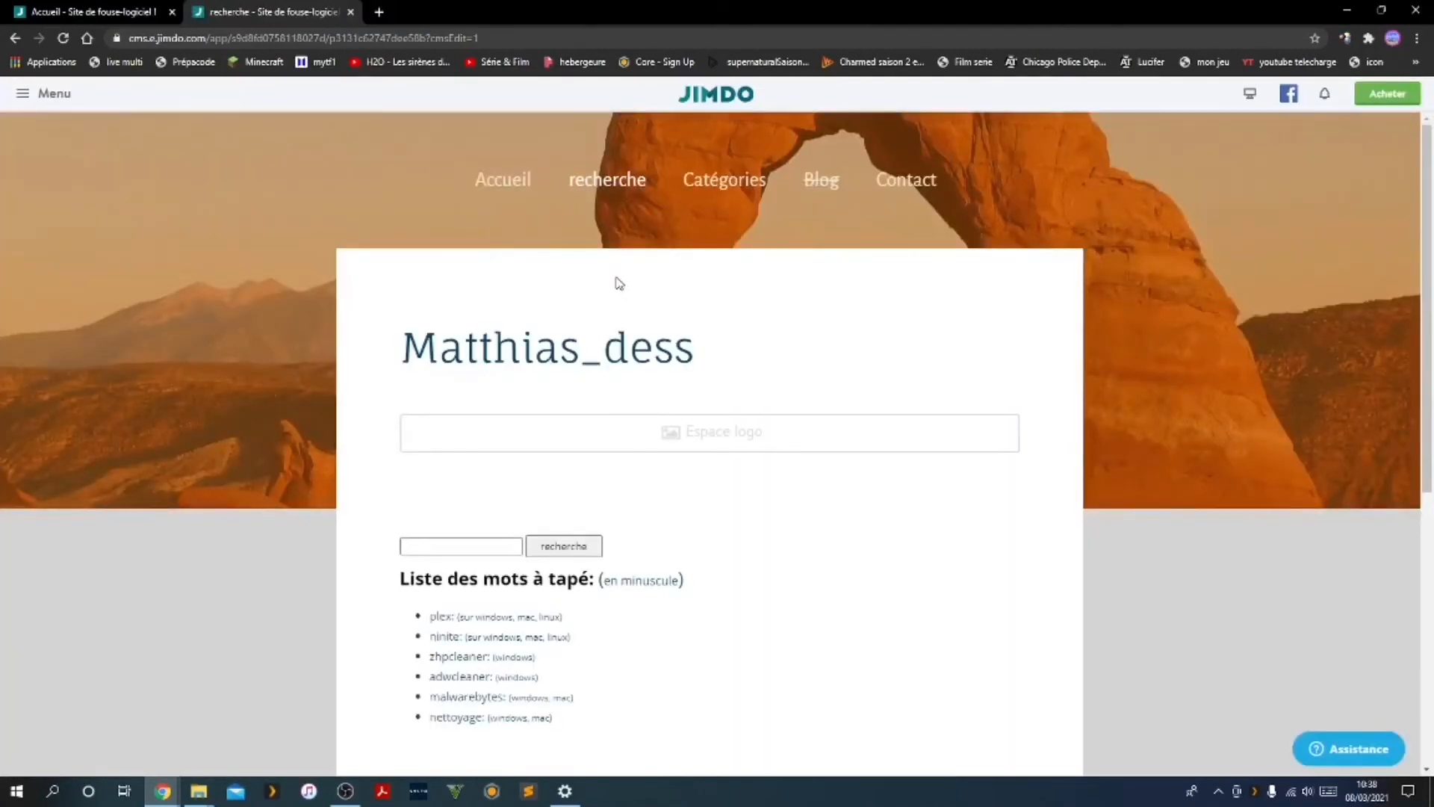
Open the recherche page's search widget code, remove the extra blank lines between the script tag and the CDATA comment, and save
scroll(478, 422, down, 1)
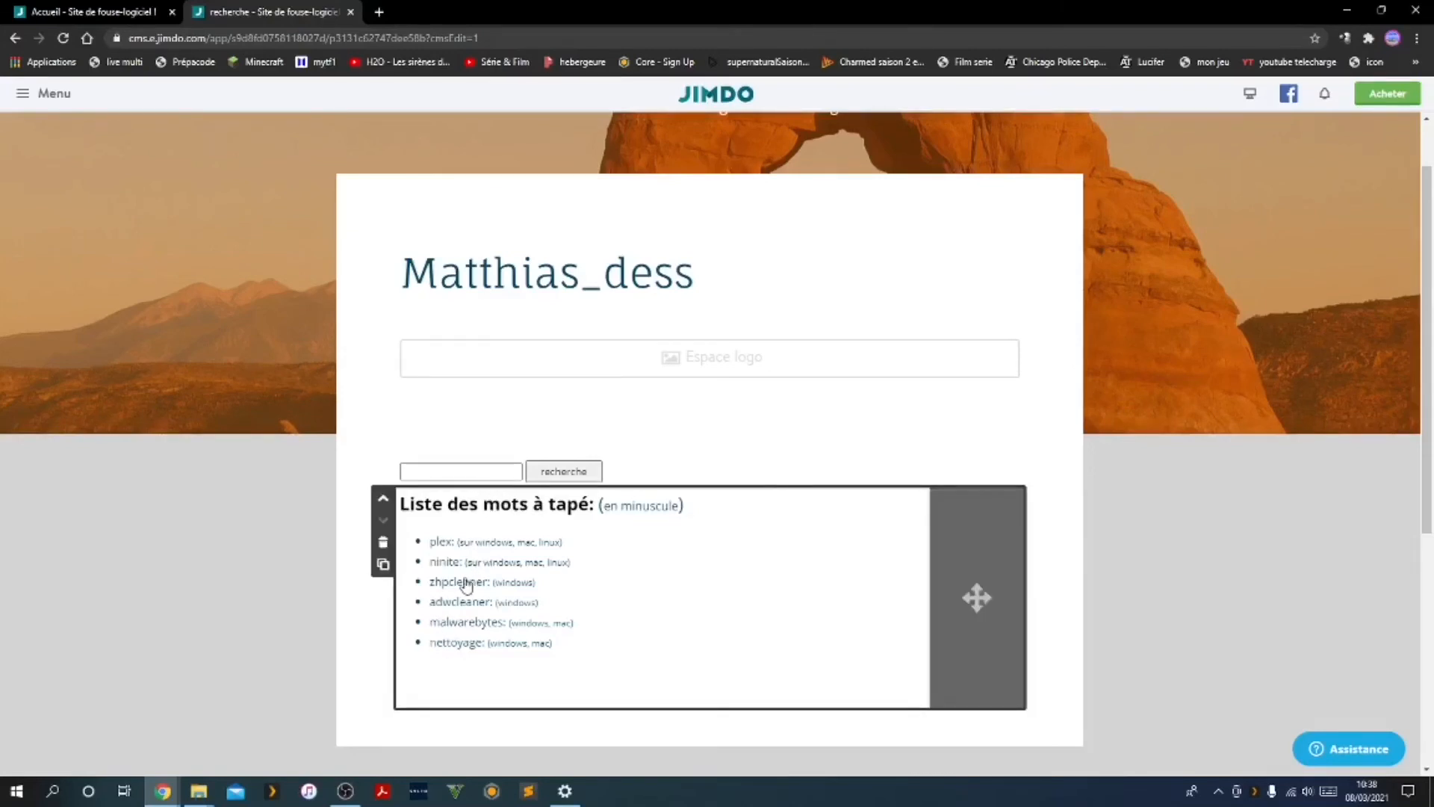
click(467, 478)
scroll(464, 493, down, 3)
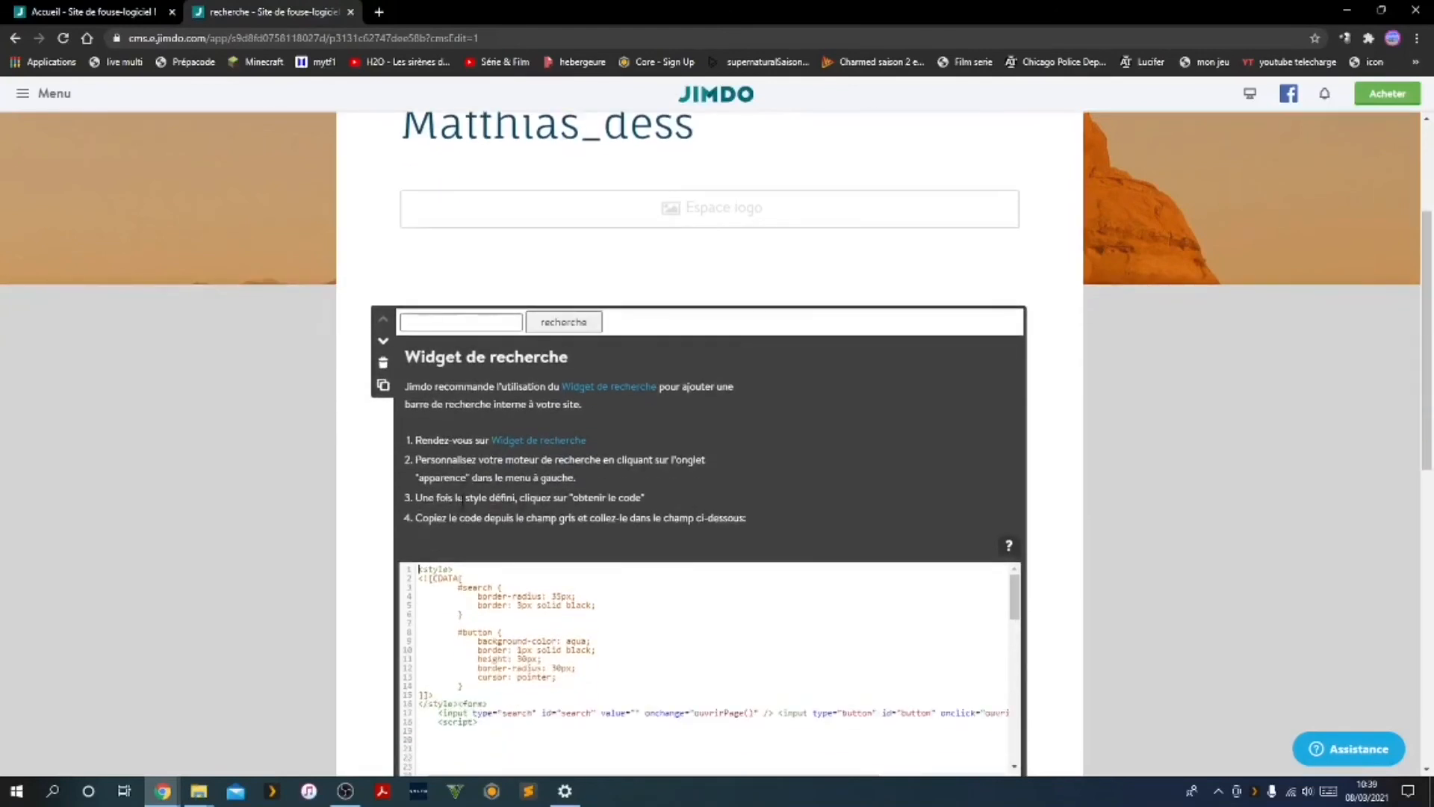
scroll(480, 573, down, 5)
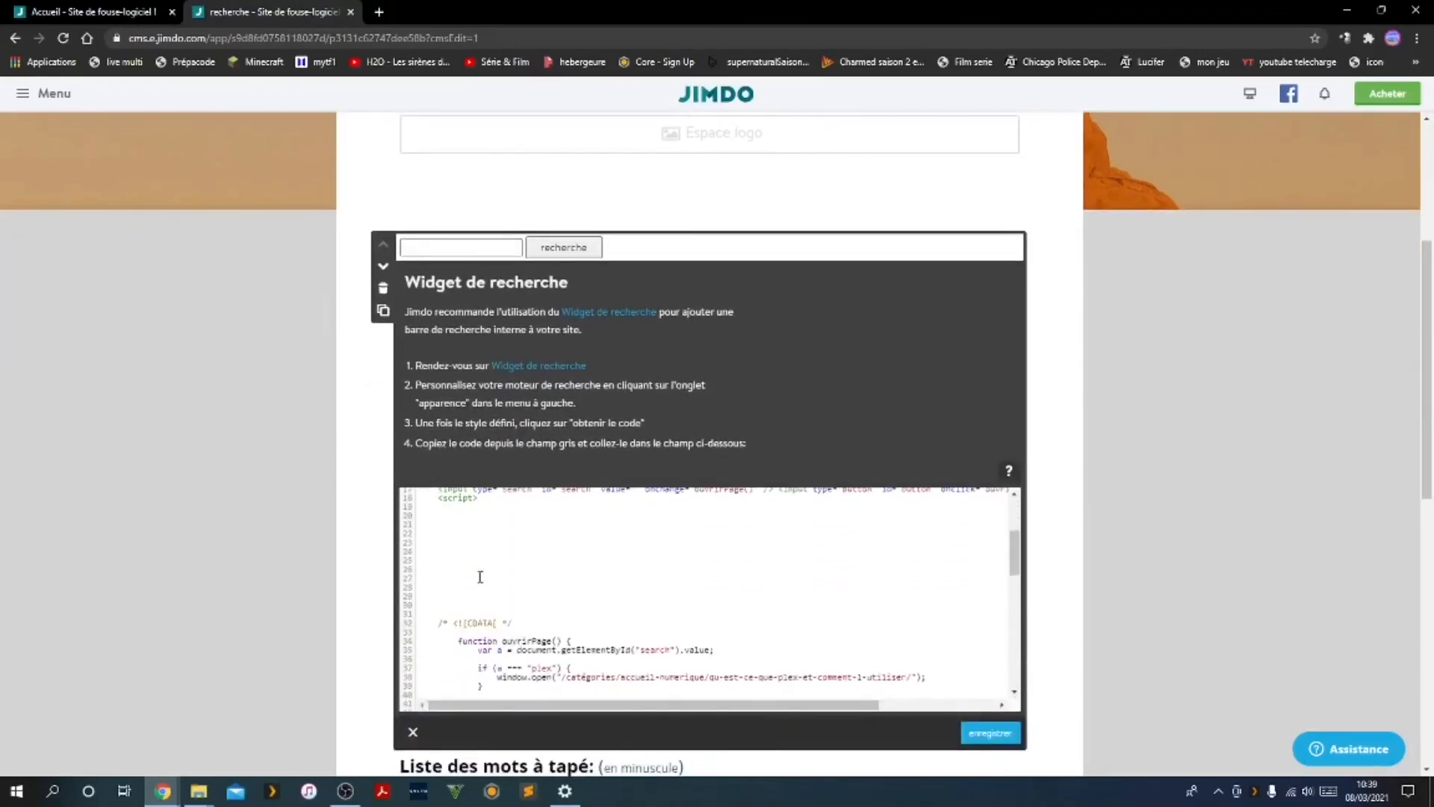
scroll(479, 580, up, 2)
scroll(592, 666, down, 2)
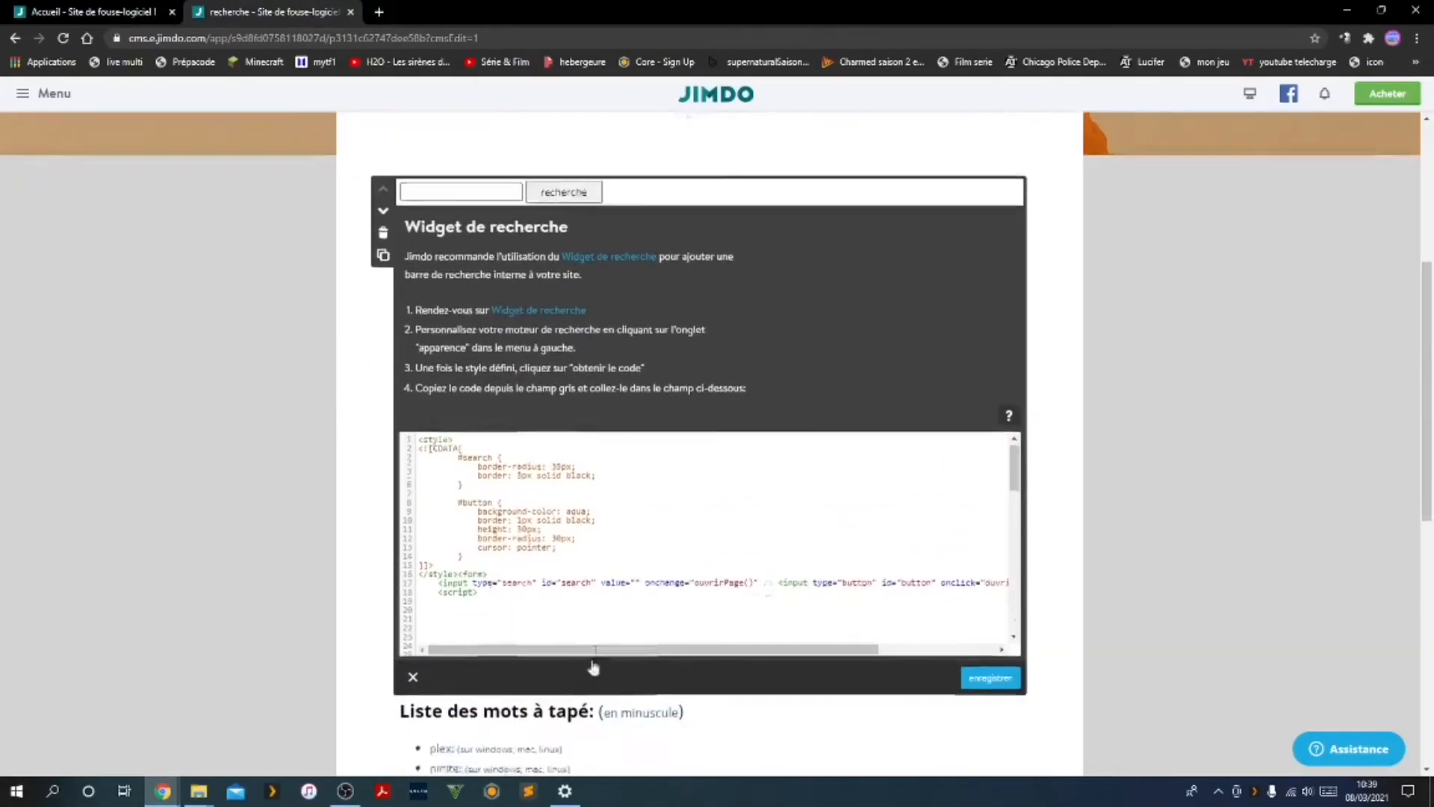
scroll(541, 515, down, 2)
scroll(476, 464, down, 3)
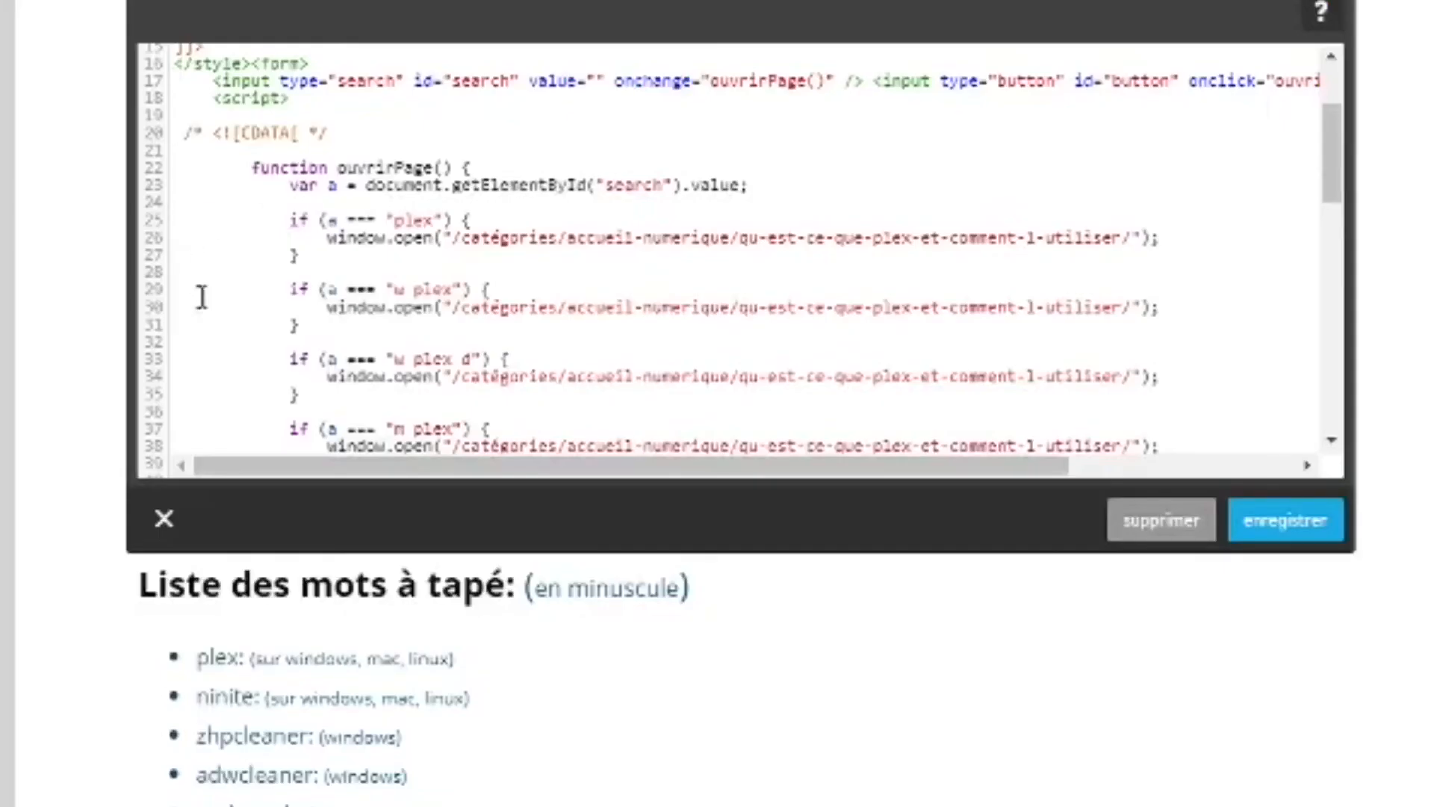
click(1324, 526)
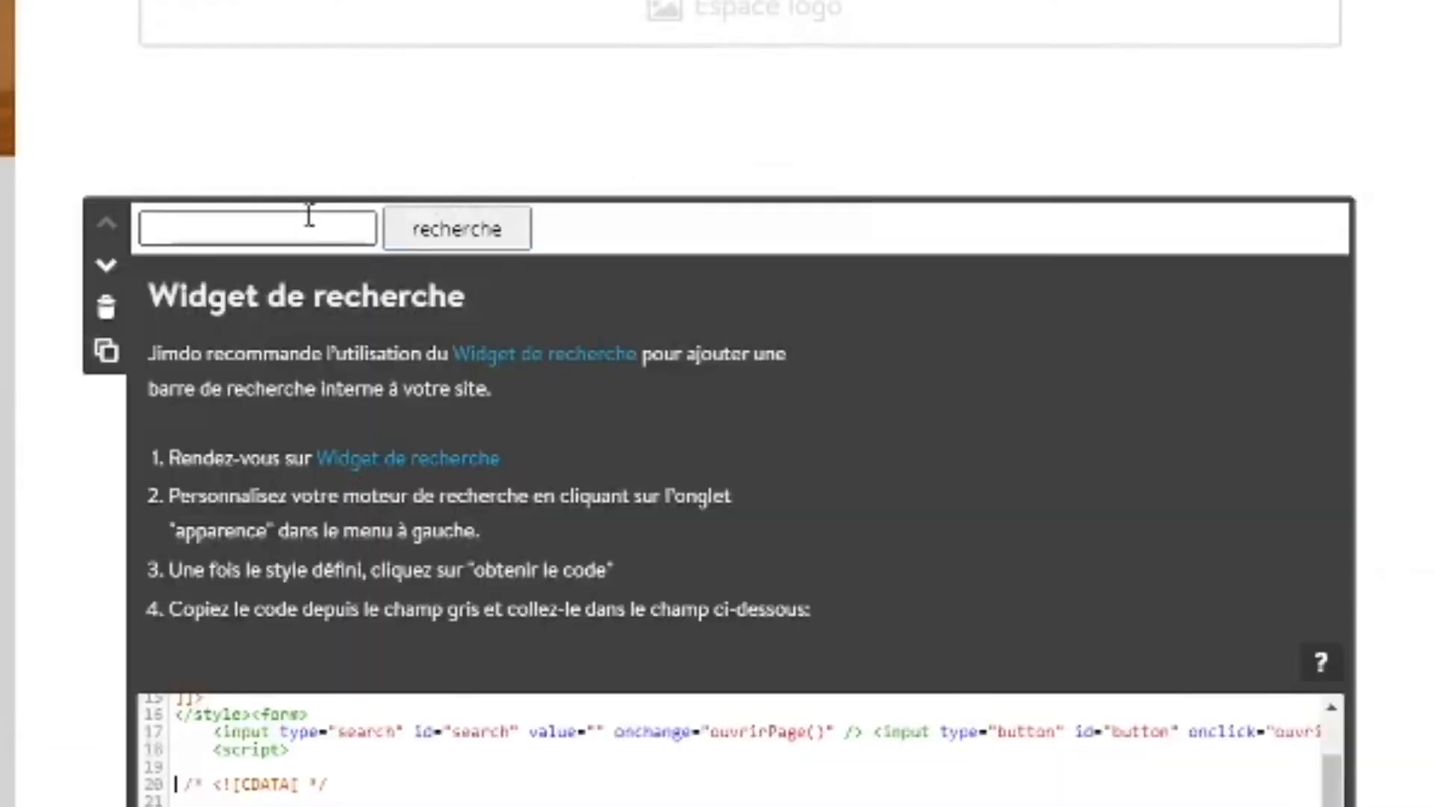
Examine the search terms and link paths in the "plex" if blocks of the widget code
scroll(321, 493, down, 8)
scroll(325, 462, up, 3)
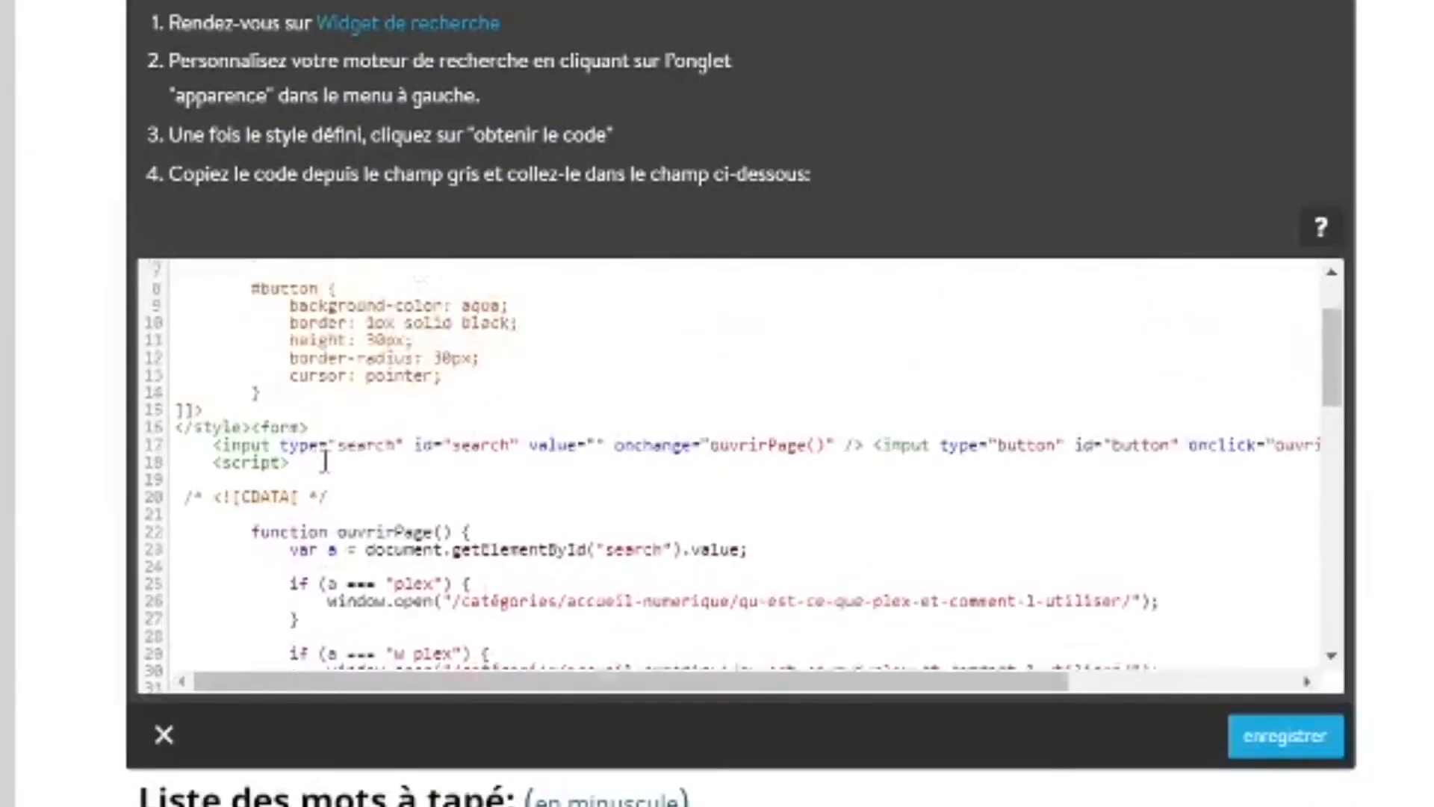
scroll(325, 462, down, 4)
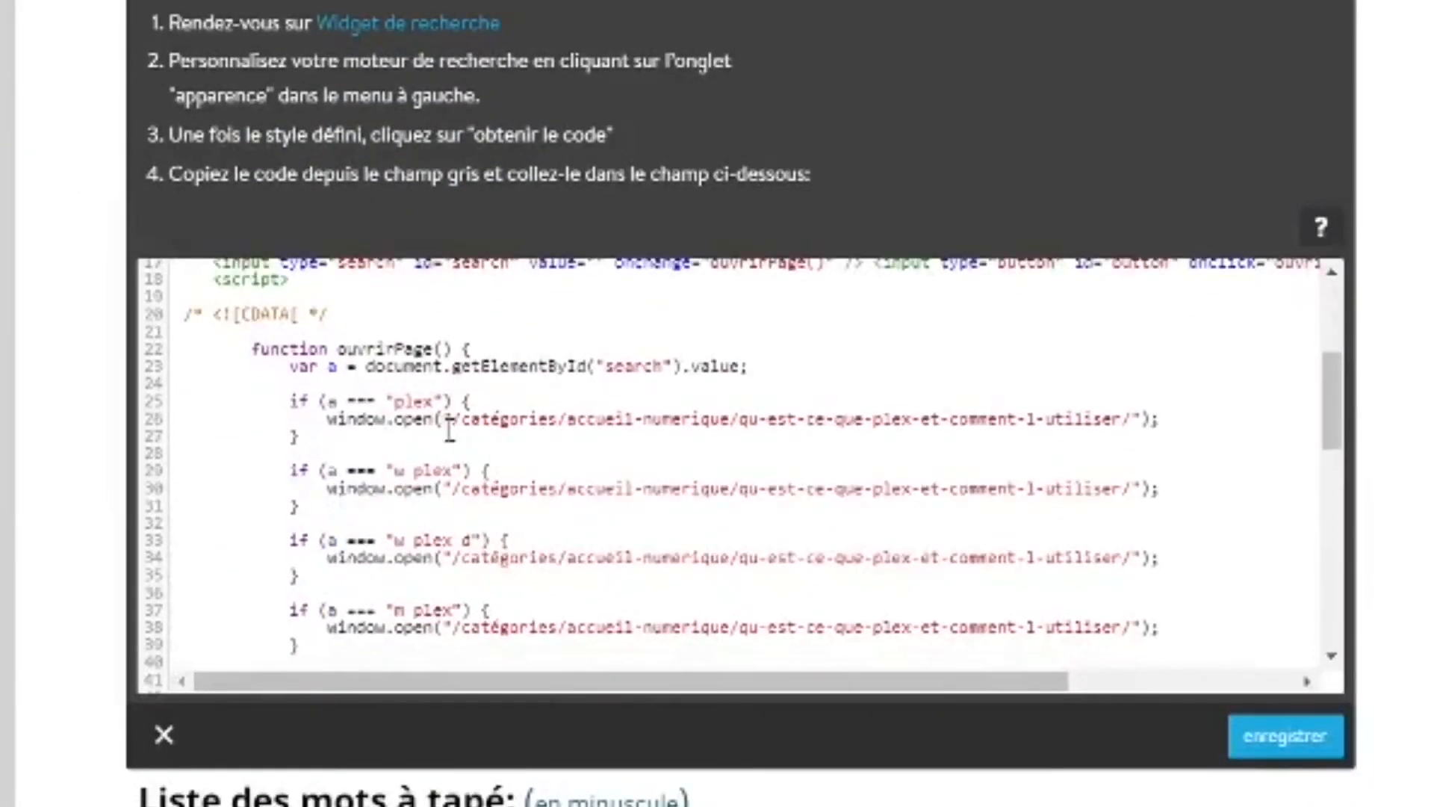
click(449, 423)
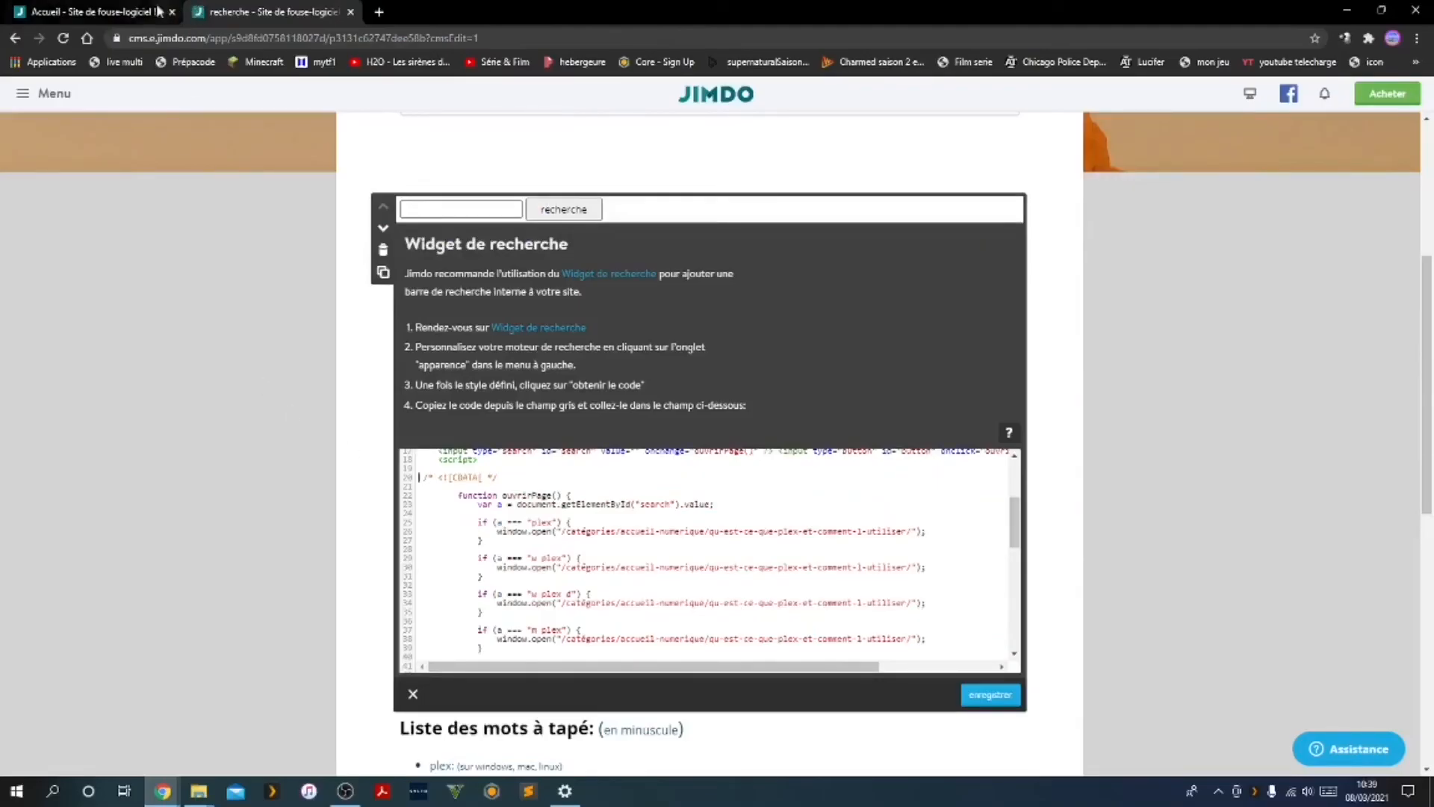
View the public fouse-logiciel site and open the "Qu'est-ce que Plex et comment l'utiliser" page under Catégories, Accueil Numerique
click(103, 13)
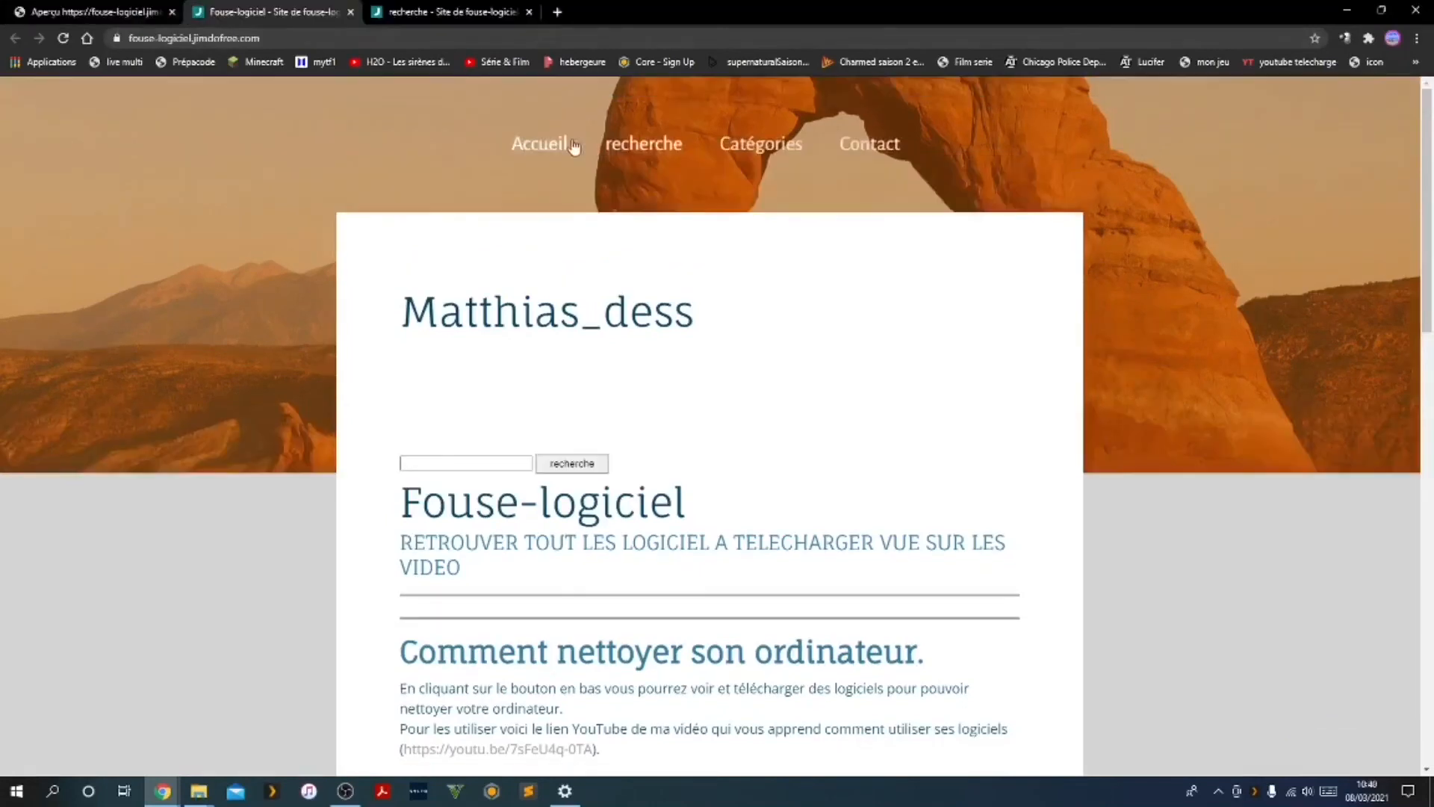
click(545, 149)
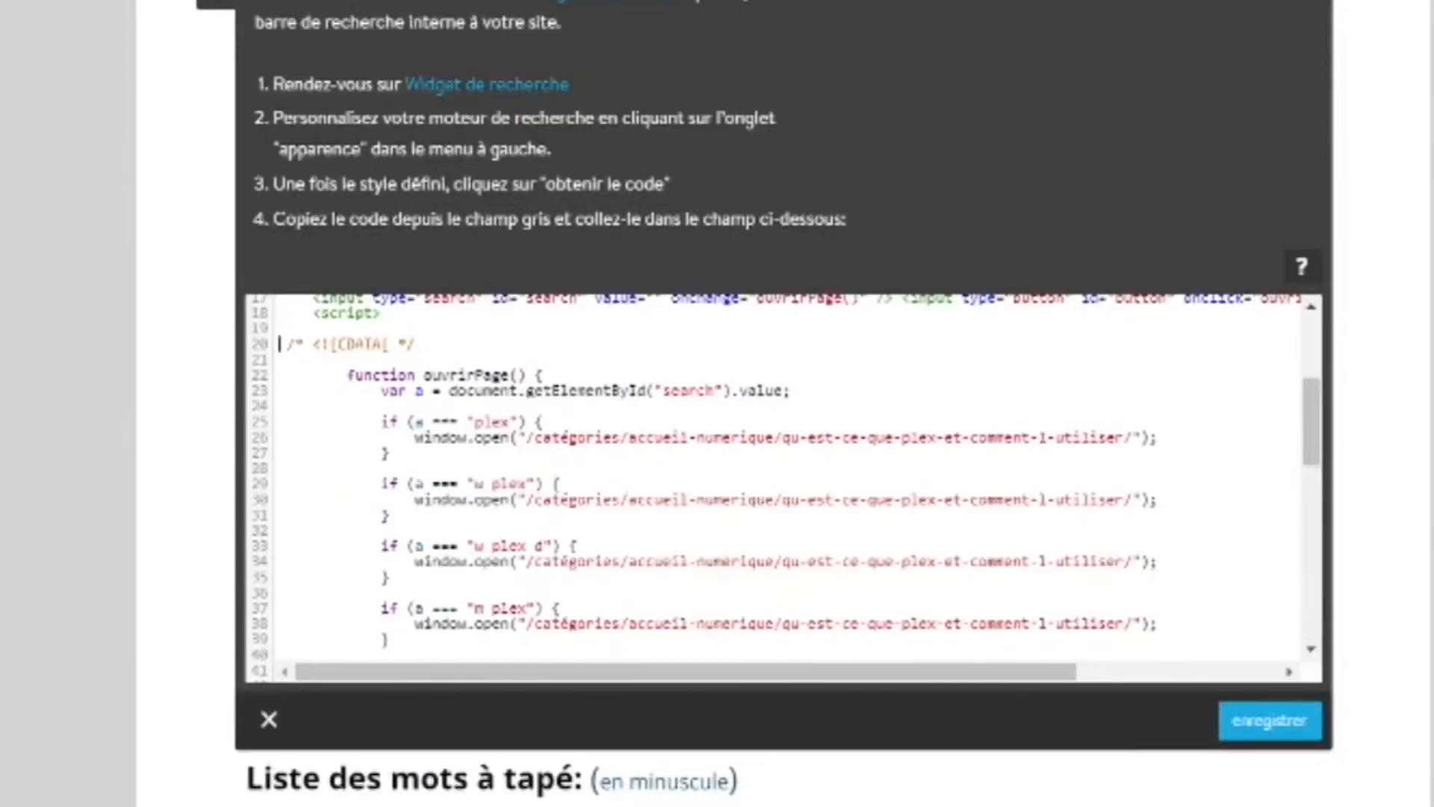
click(242, 12)
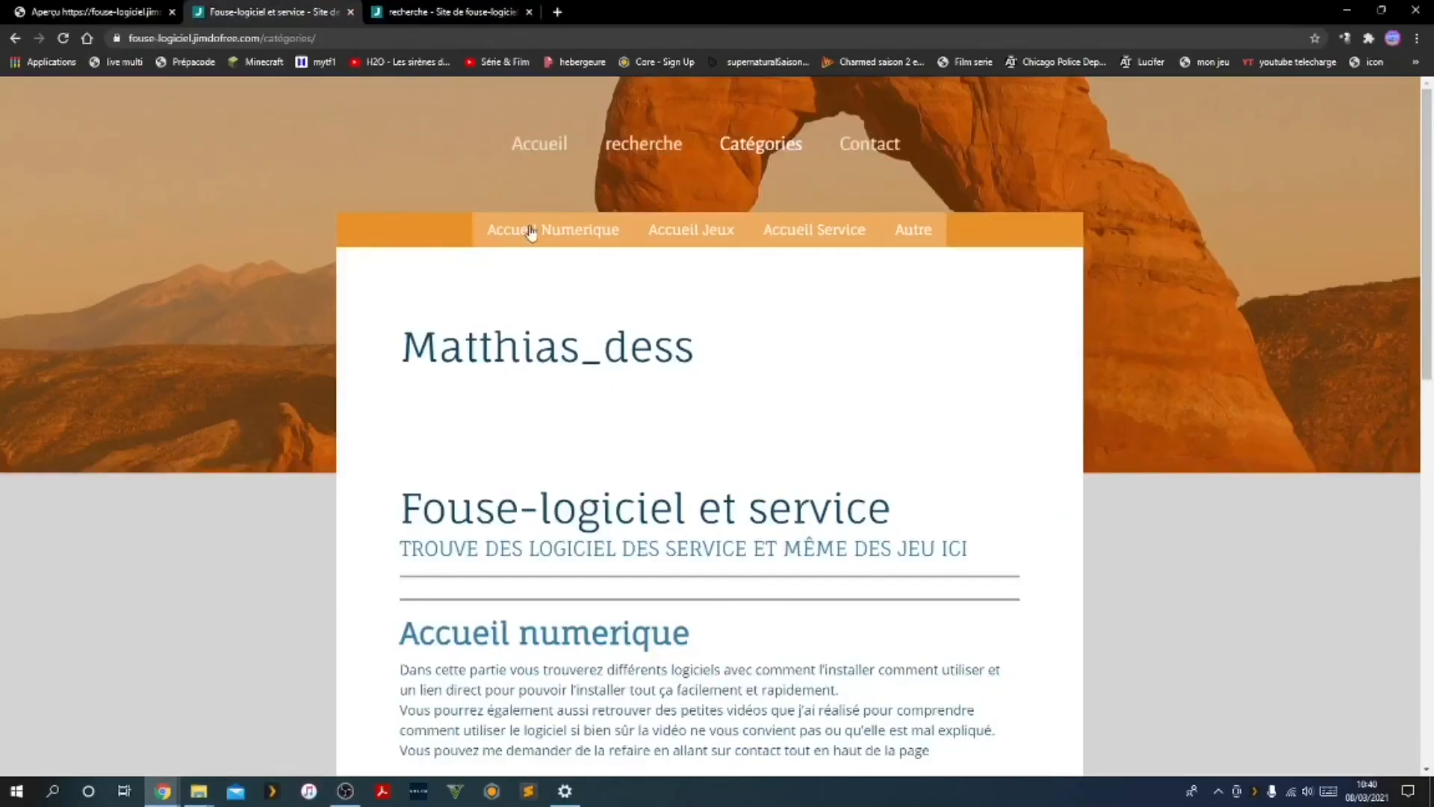
click(530, 232)
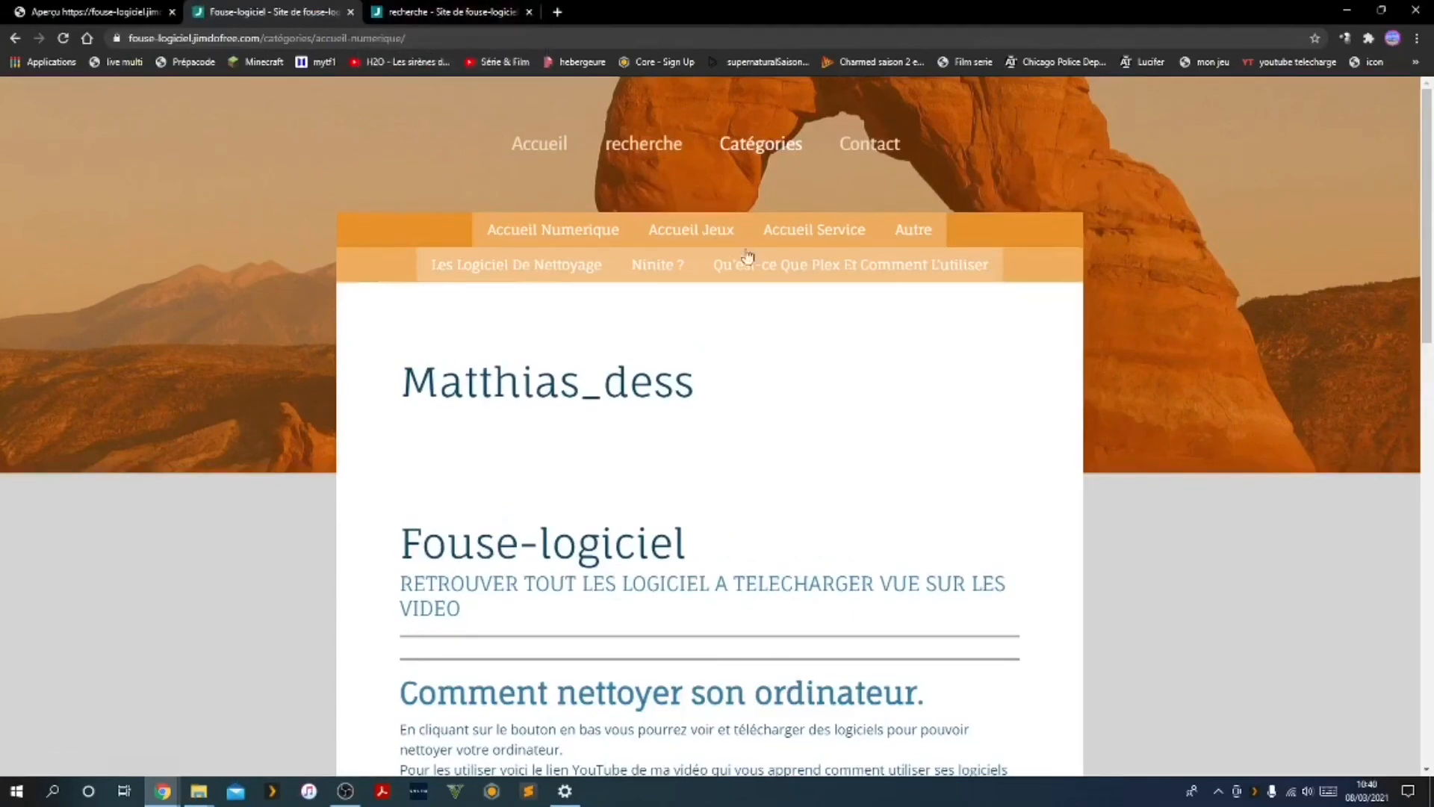
click(762, 271)
Compare the link path in the "plex" if block with the public Plex page's address, and close the search widget editor
click(457, 14)
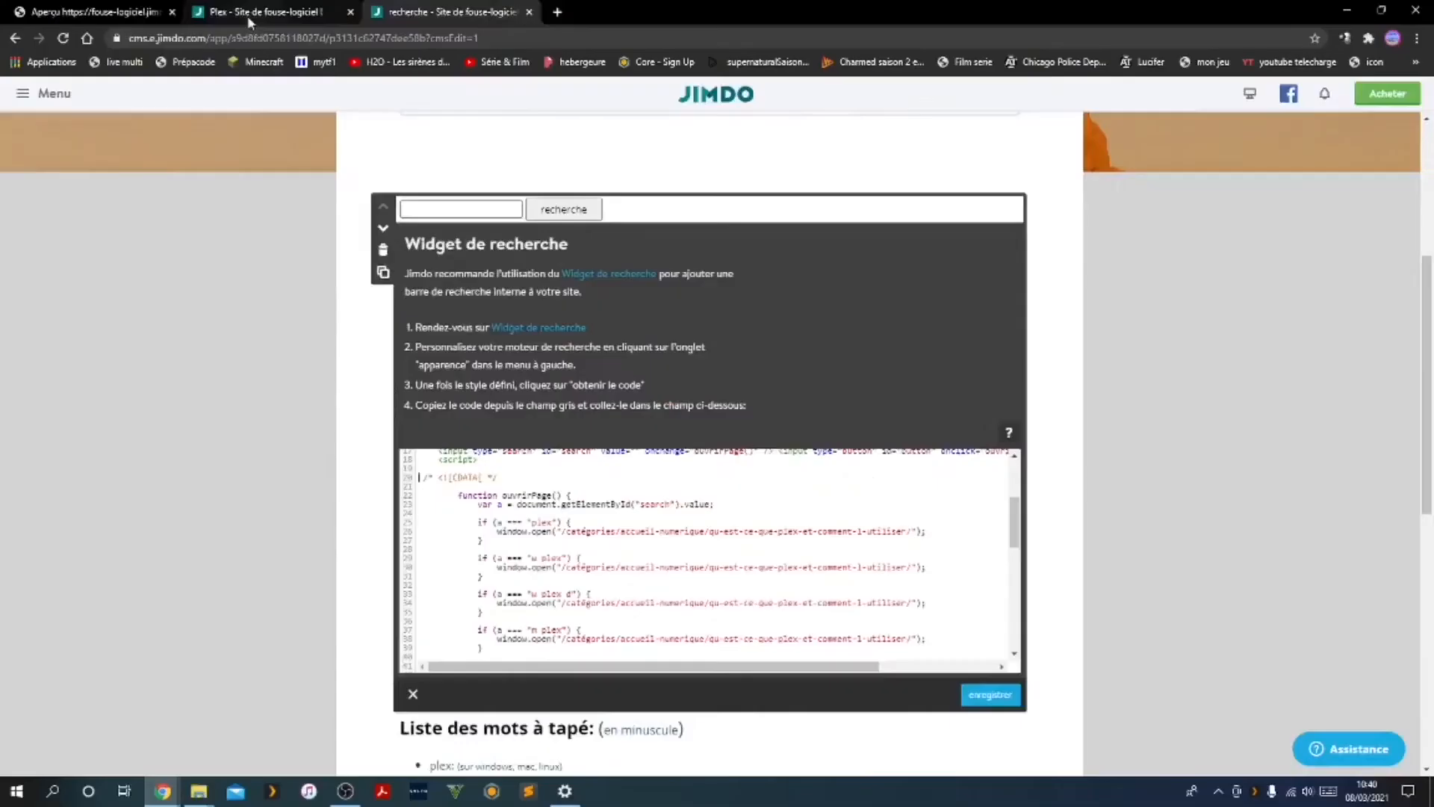
click(254, 13)
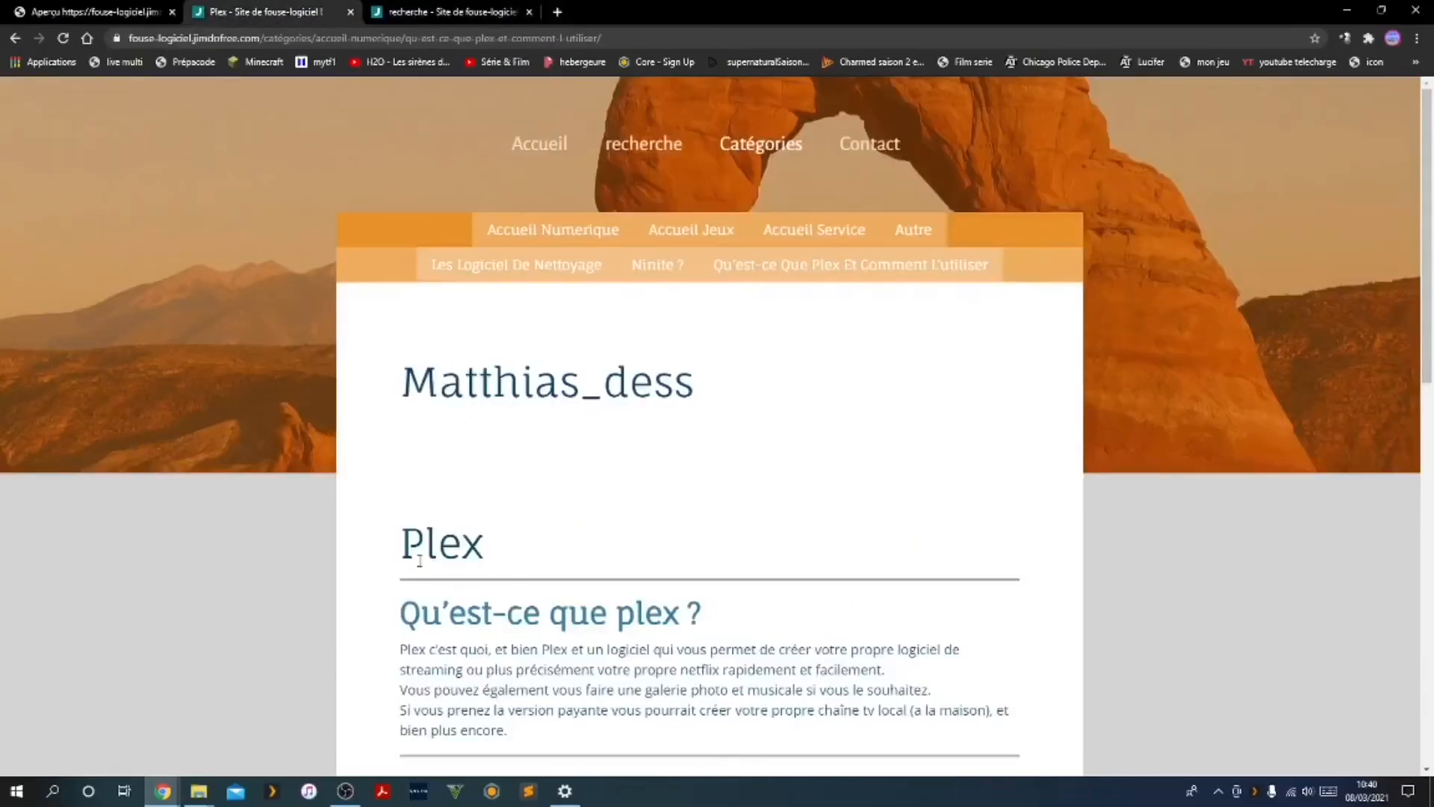
scroll(420, 560, down, 6)
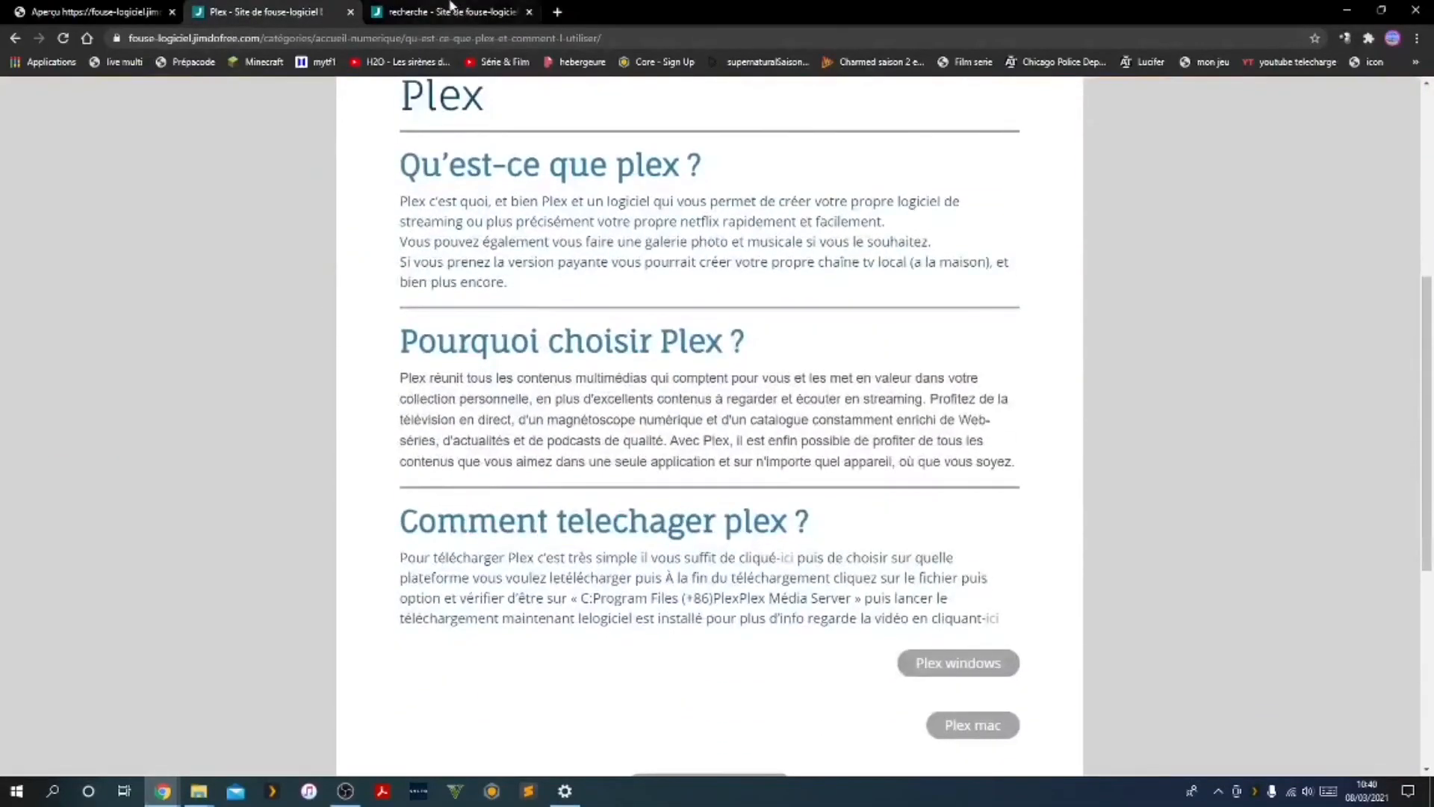
click(451, 7)
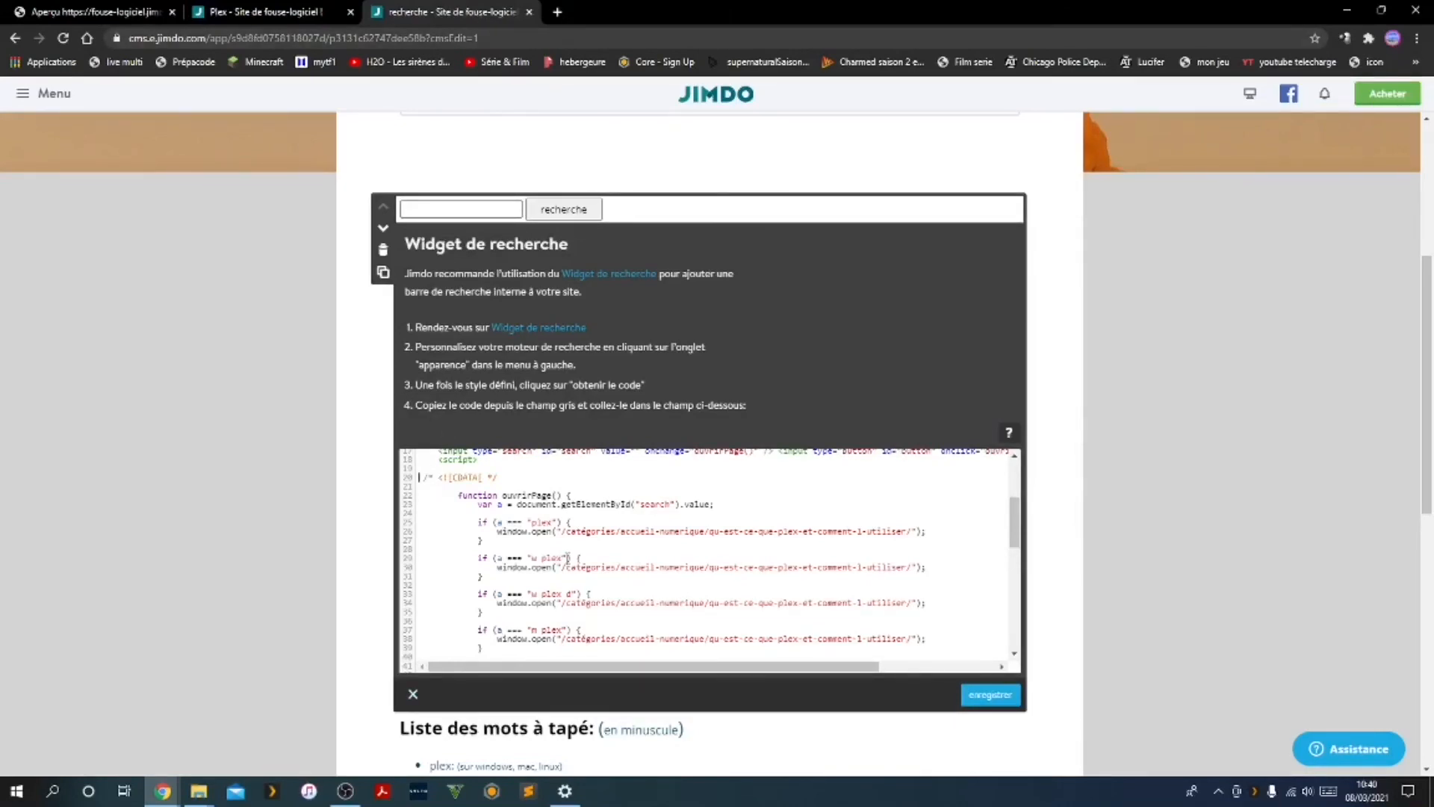
click(428, 695)
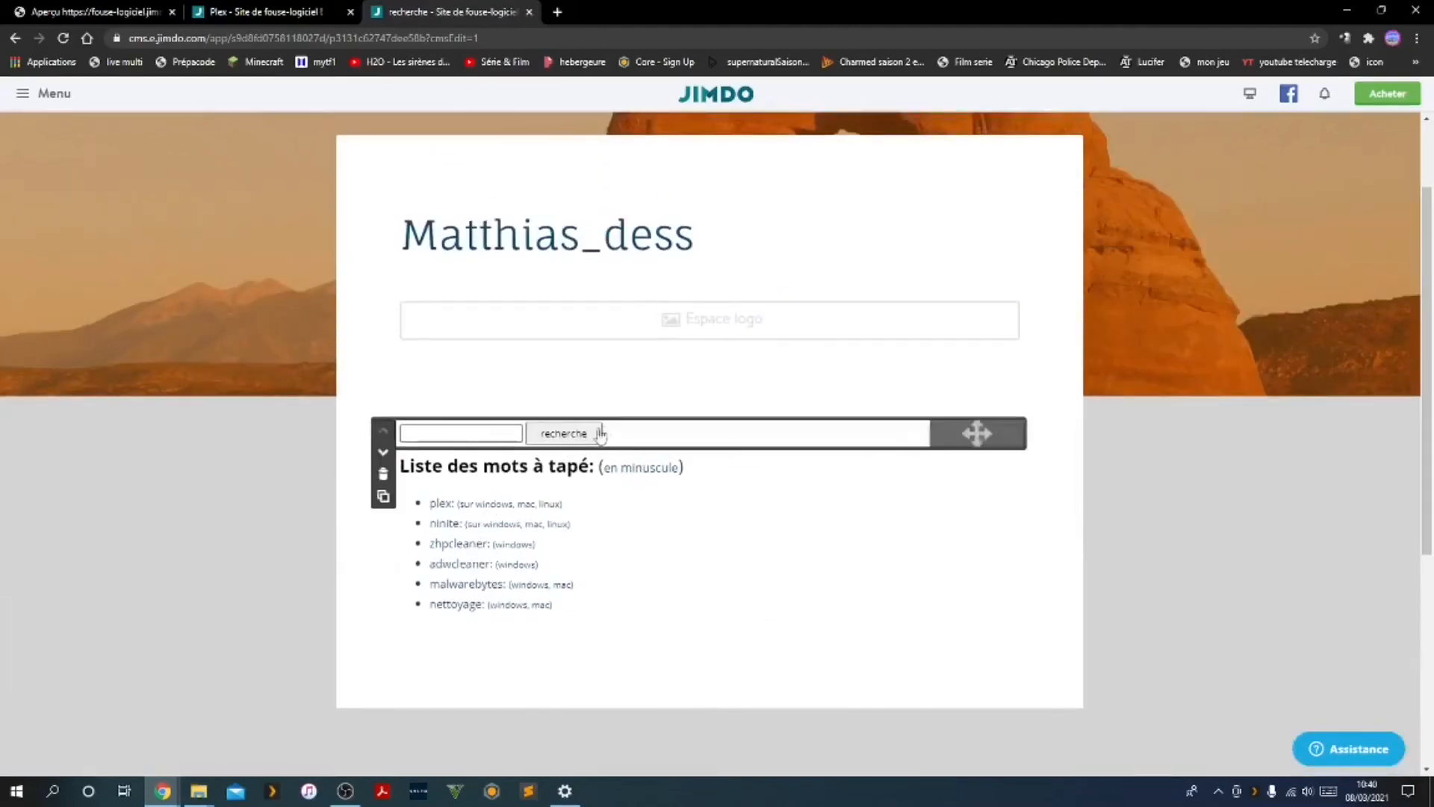
click(345, 791)
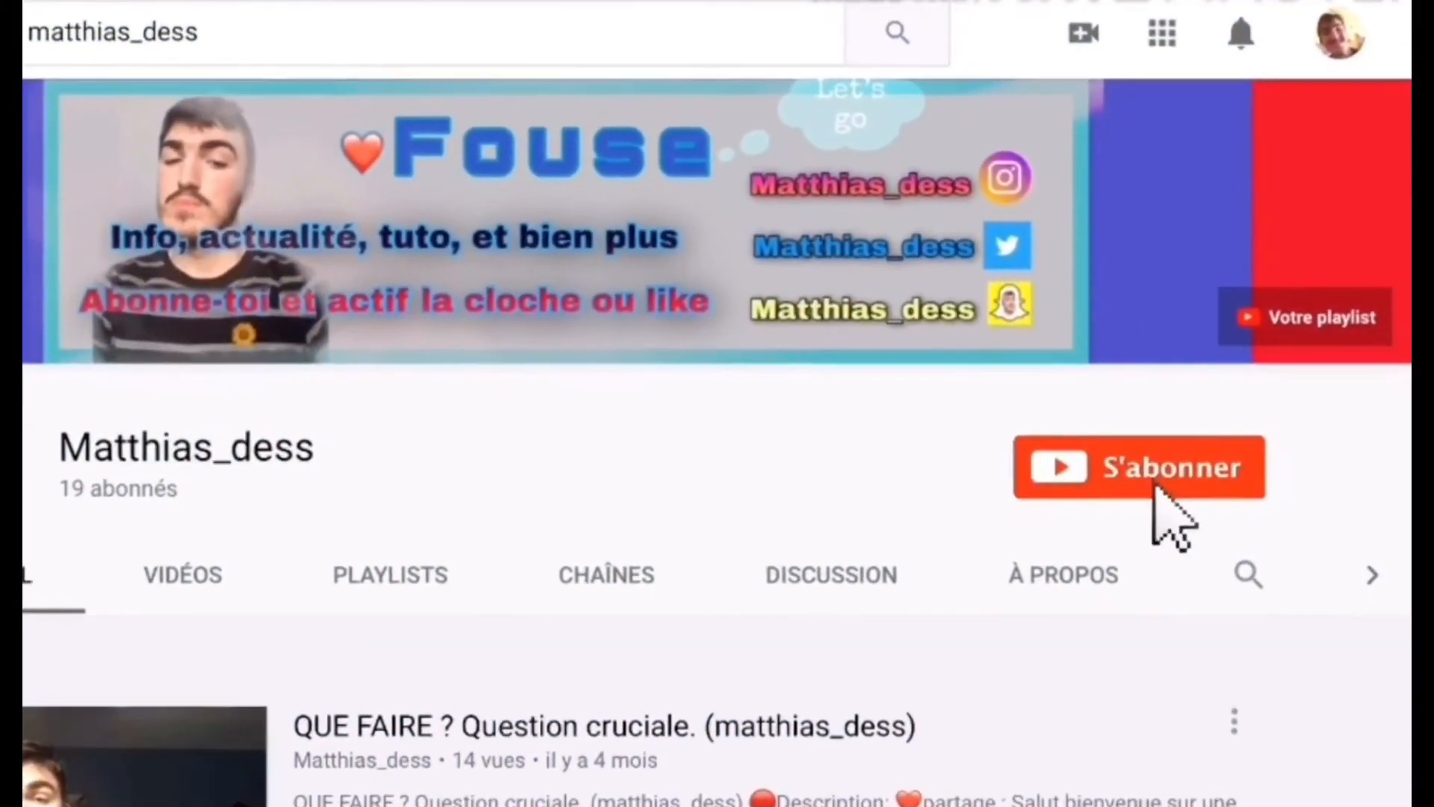
click(1180, 478)
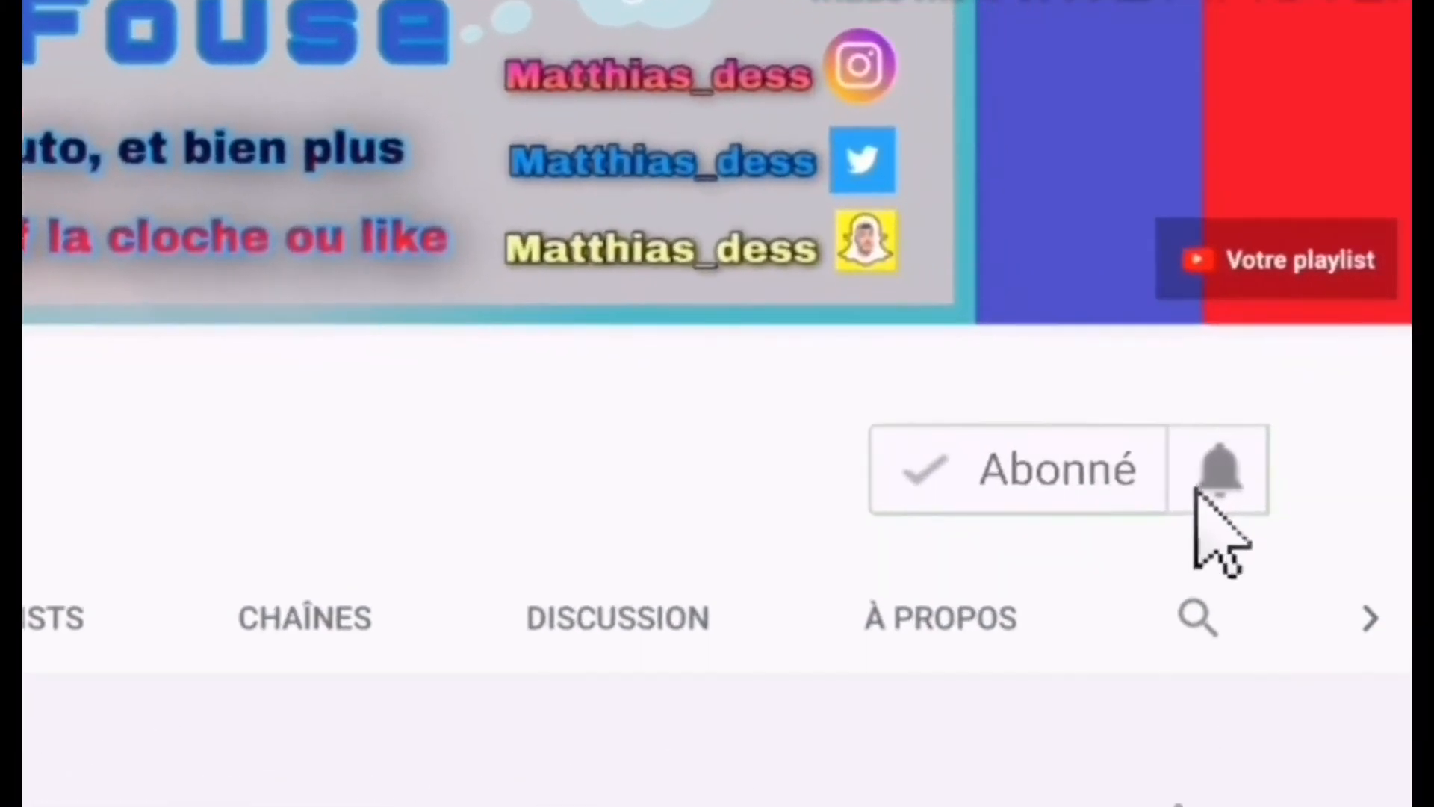
click(1244, 469)
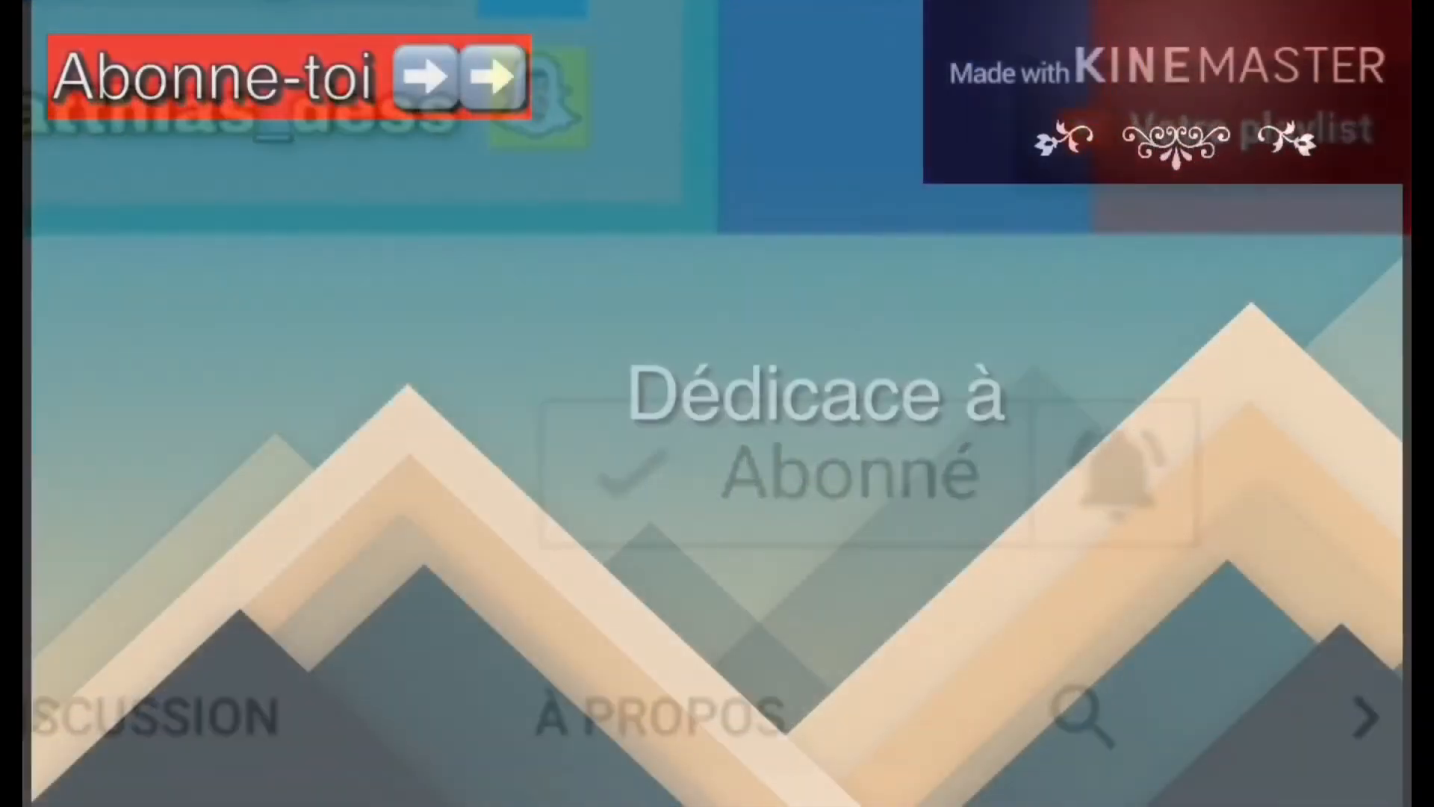